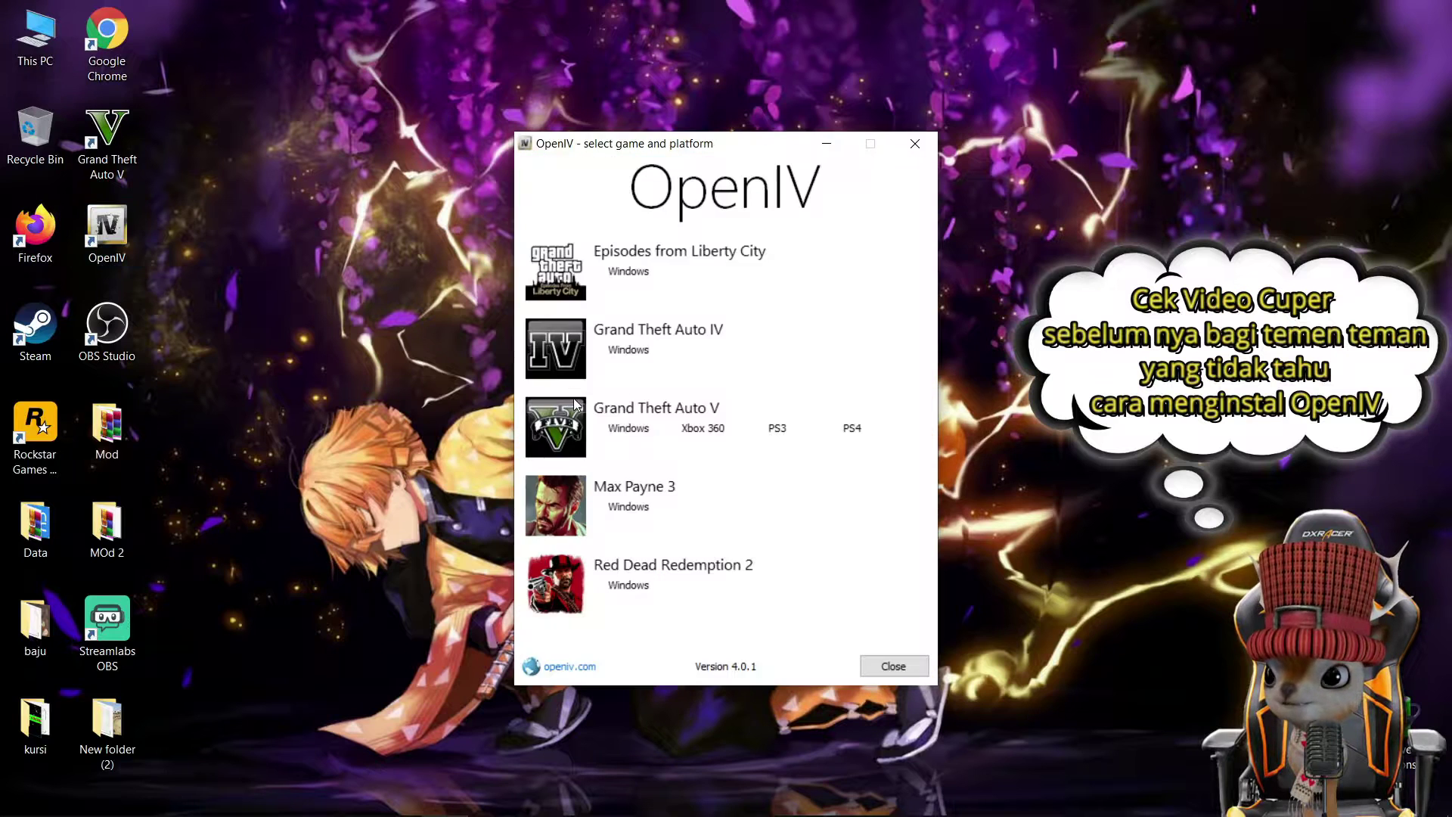
Step: Load the Windows version of Grand Theft Auto V and open NaturalVision Installer.oiv from the NATURAL VISION EVOLVED folder in the package installer
left_click(623, 434)
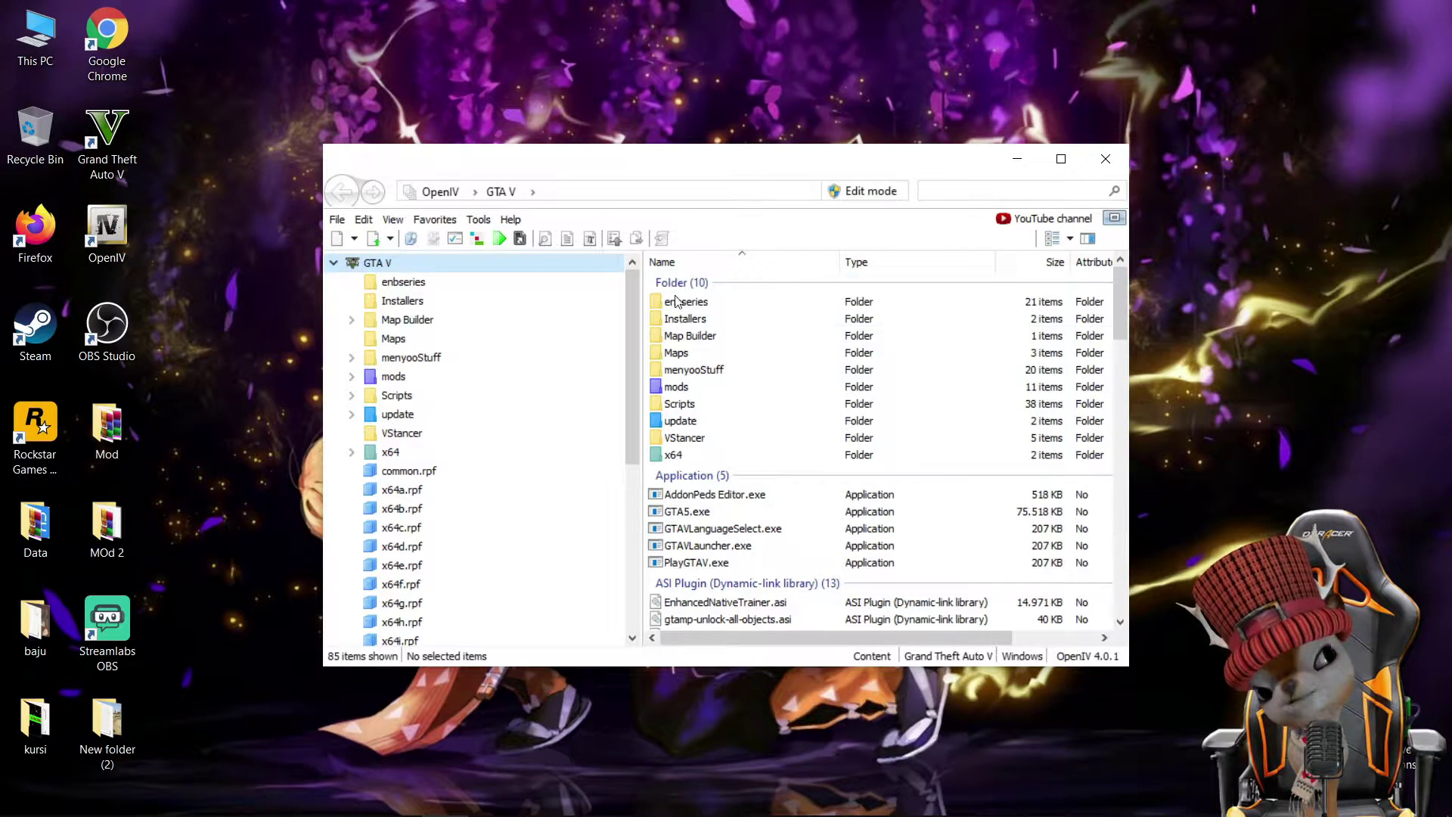
left_click_drag(666, 166, 673, 164)
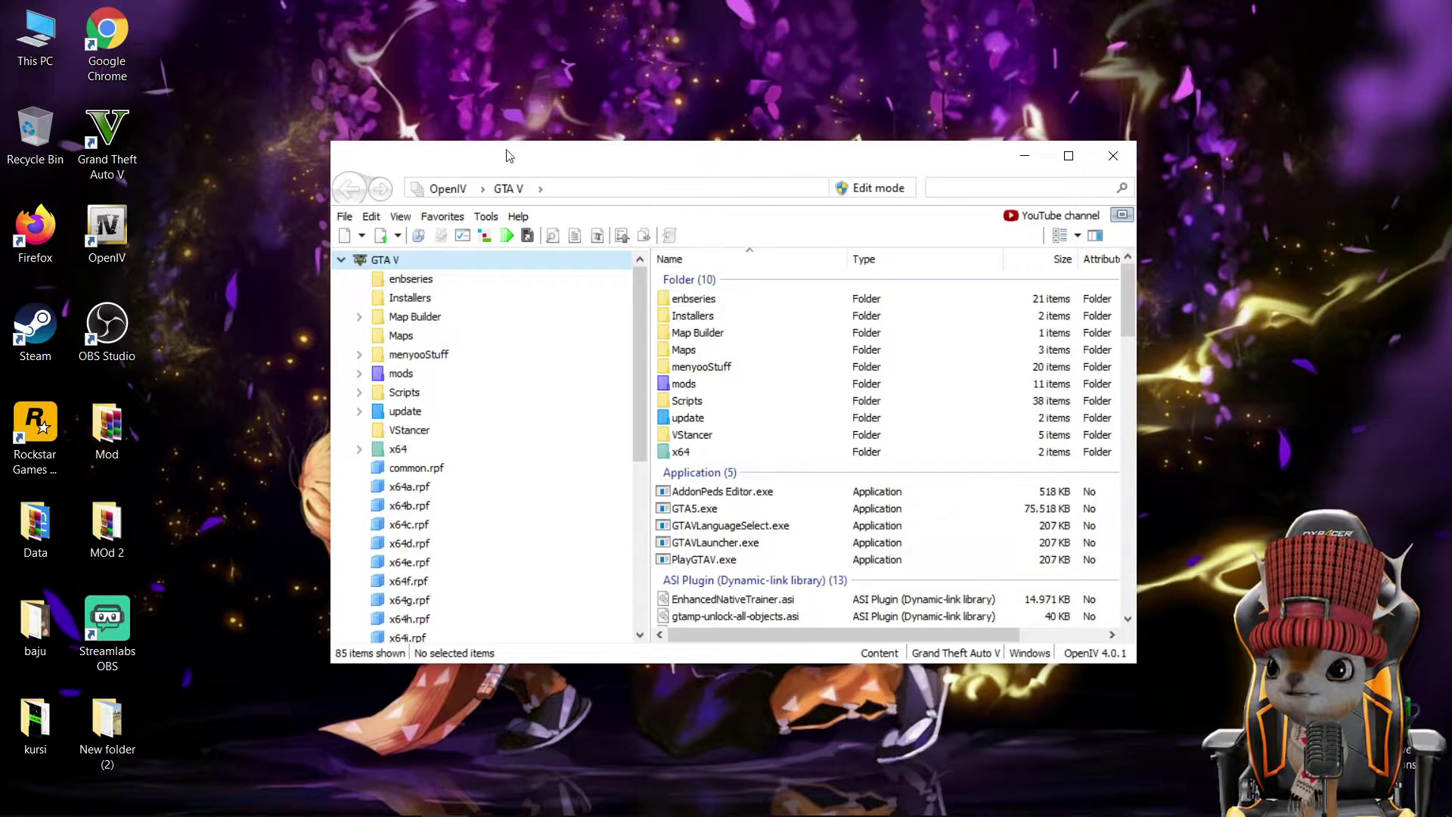
left_click(485, 236)
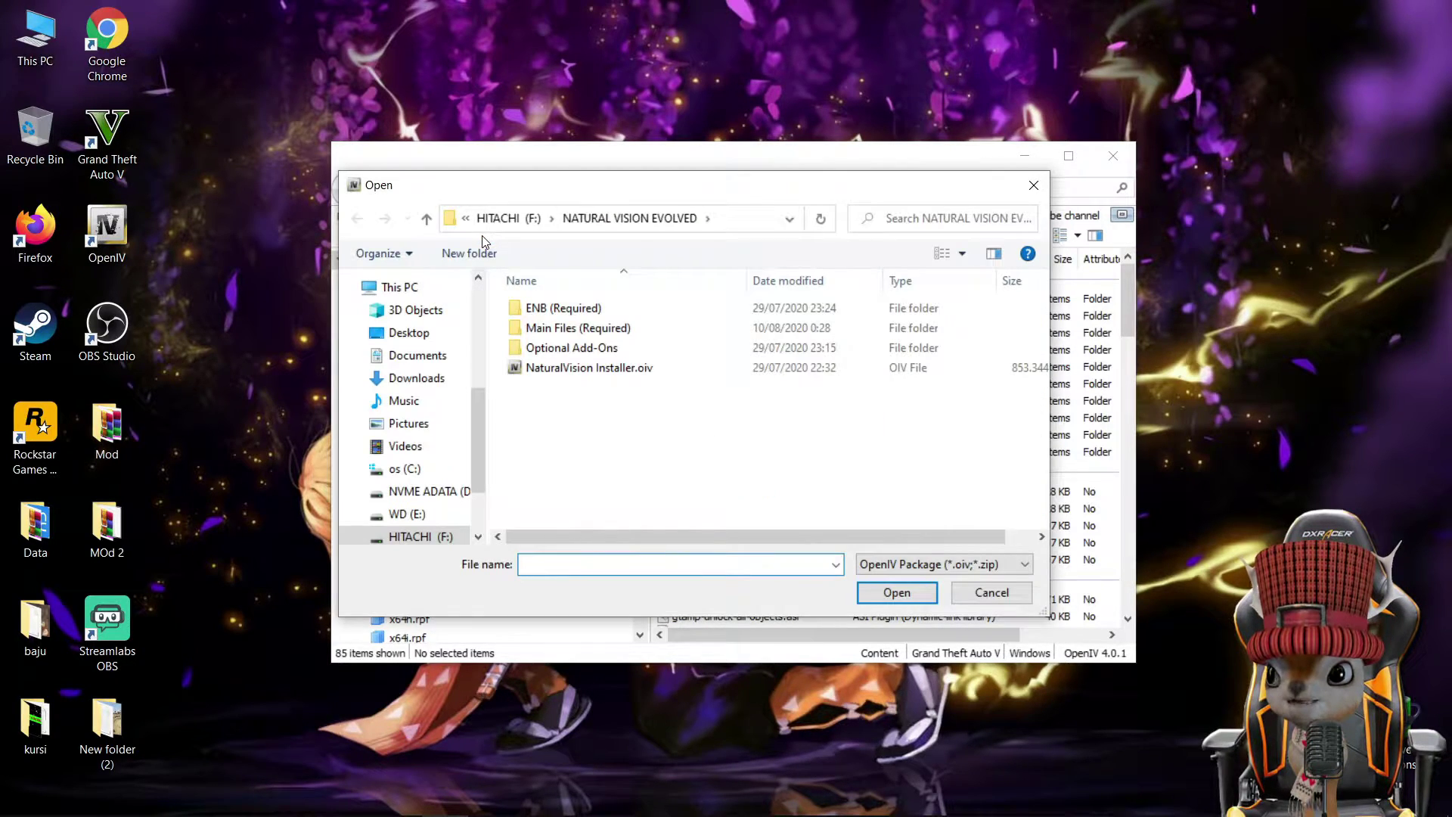
left_click(555, 371)
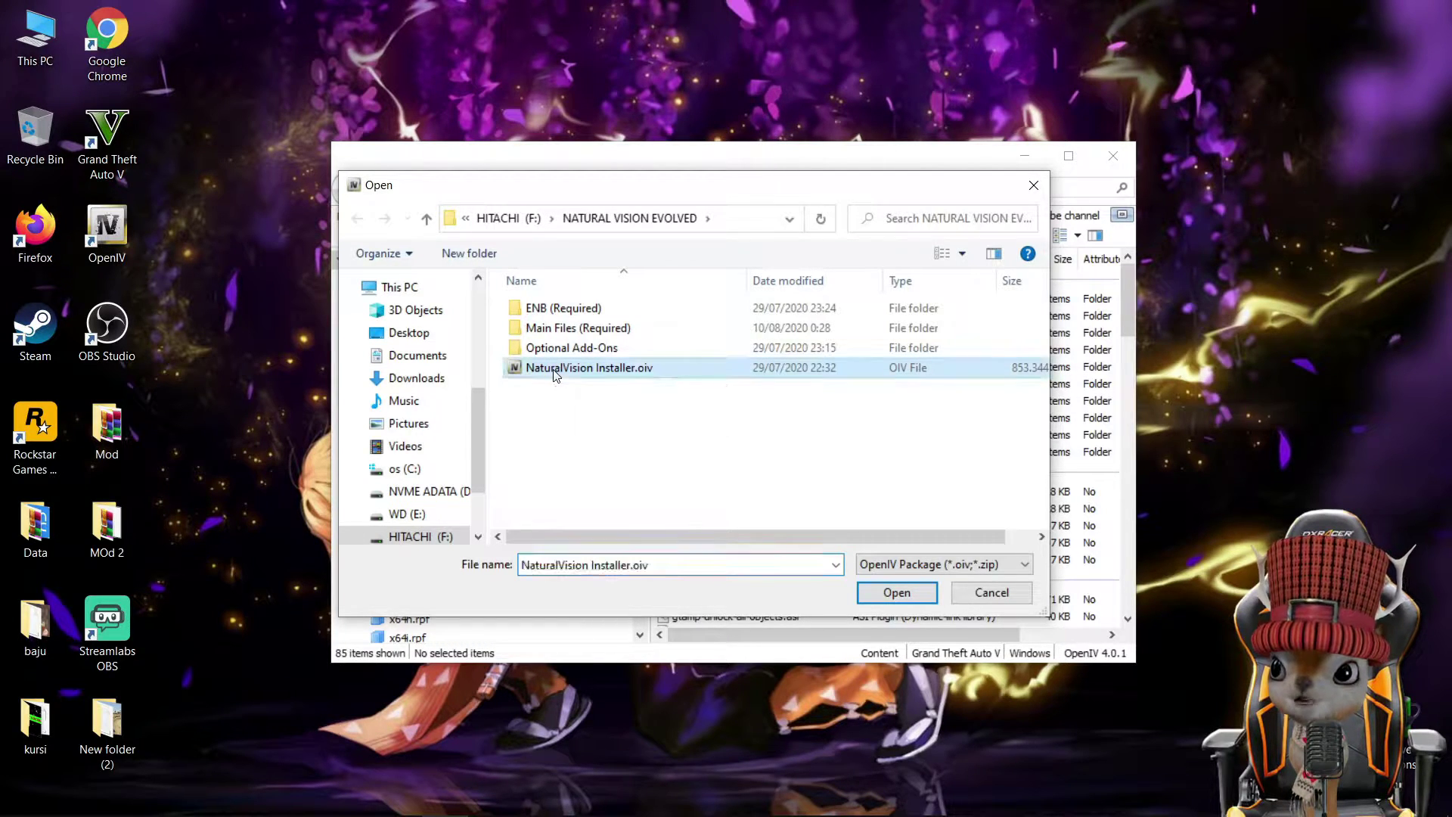
left_click(892, 595)
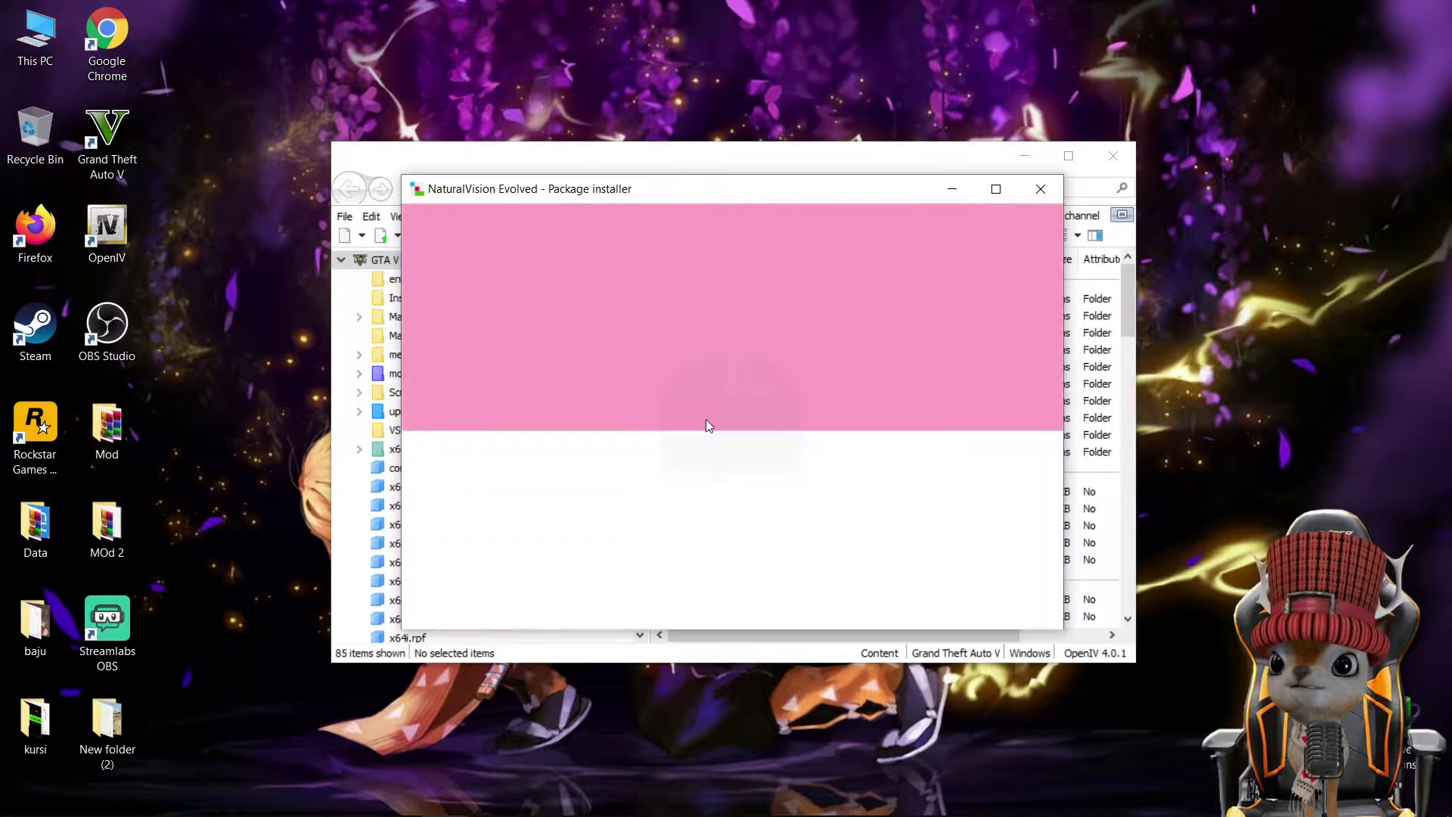
Step: Install the NaturalVision Evolved package into the "mods" folder and close its installer
left_click(1016, 332)
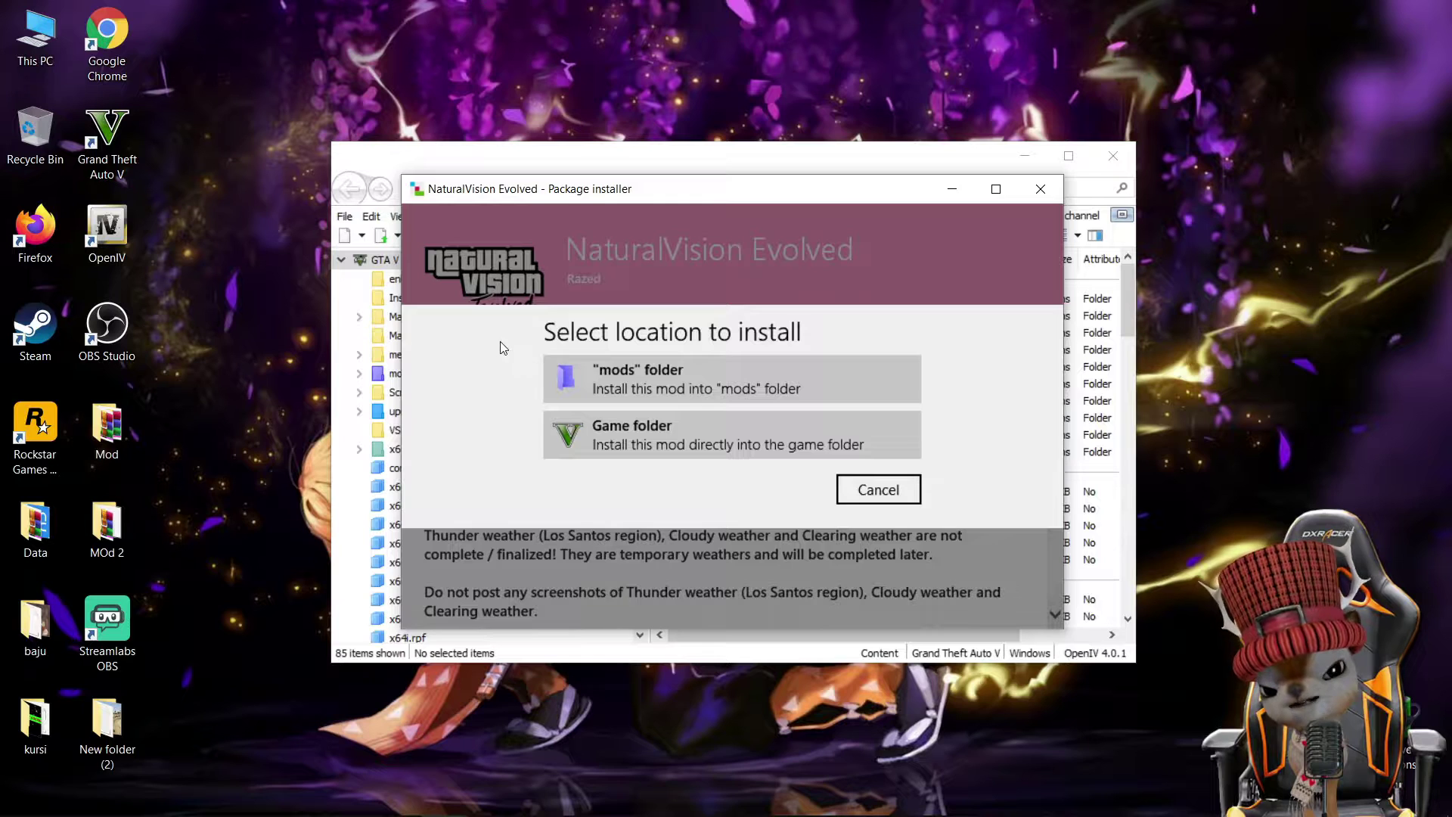
left_click(639, 370)
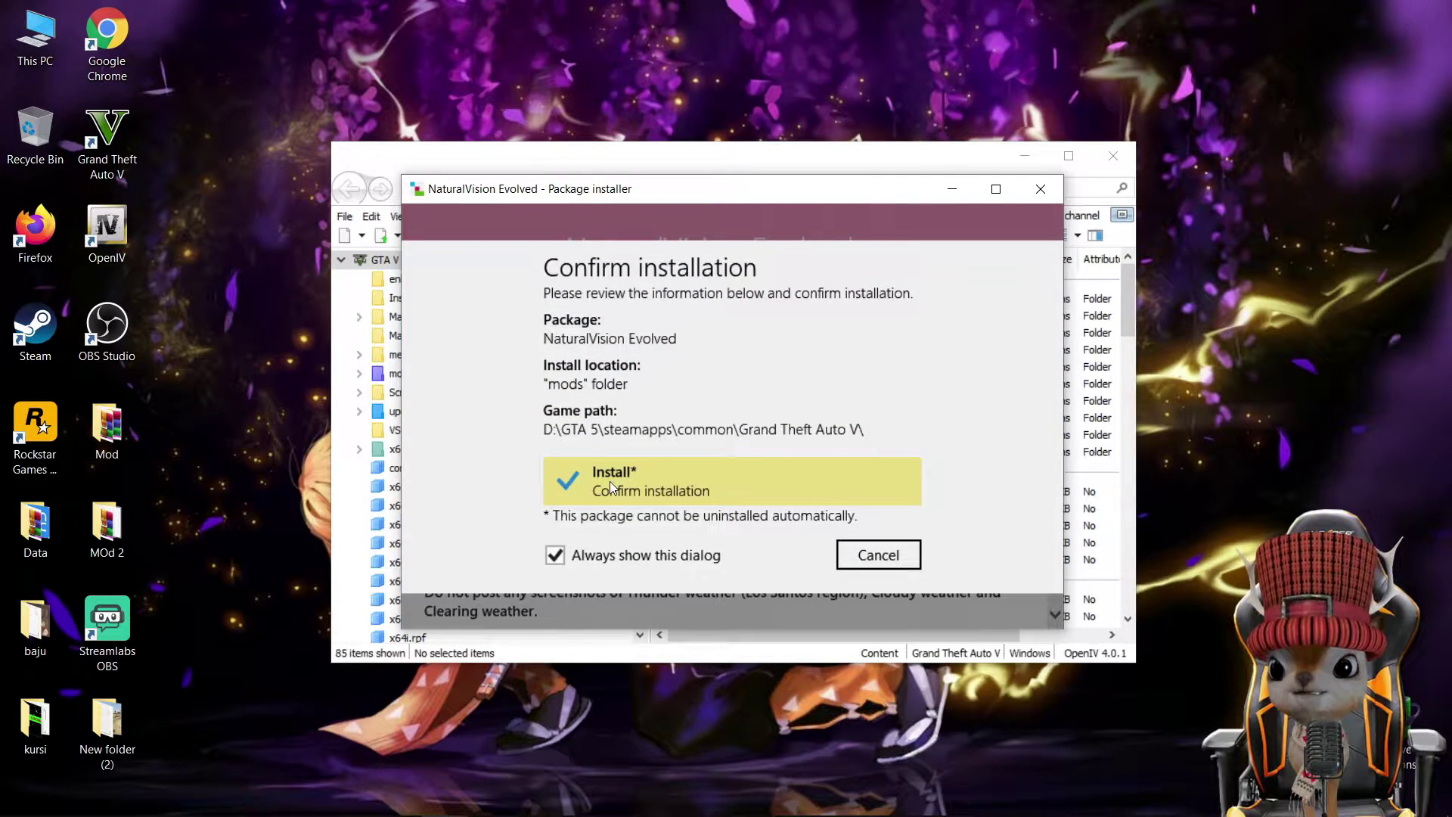
left_click(610, 486)
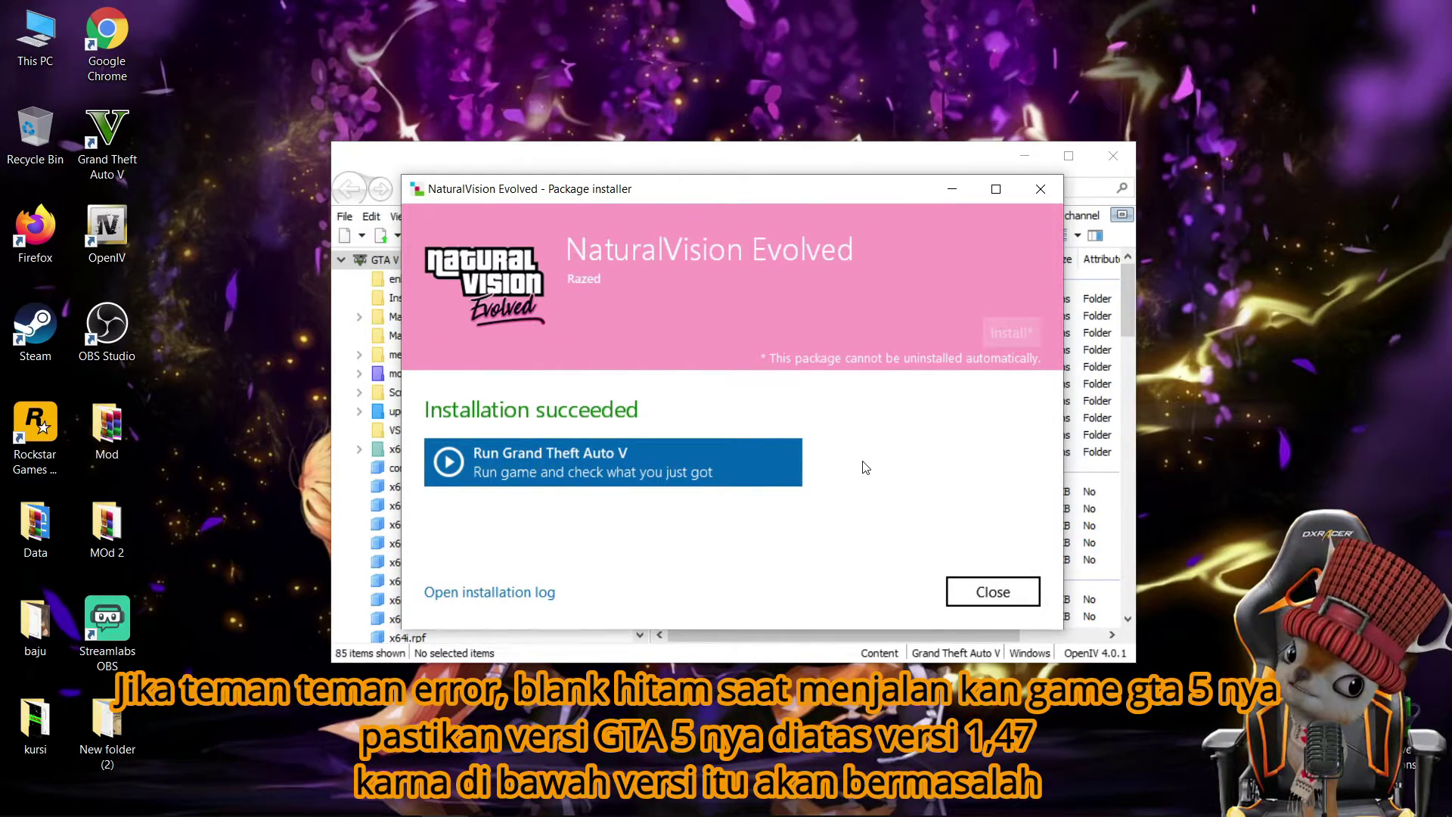
left_click(973, 587)
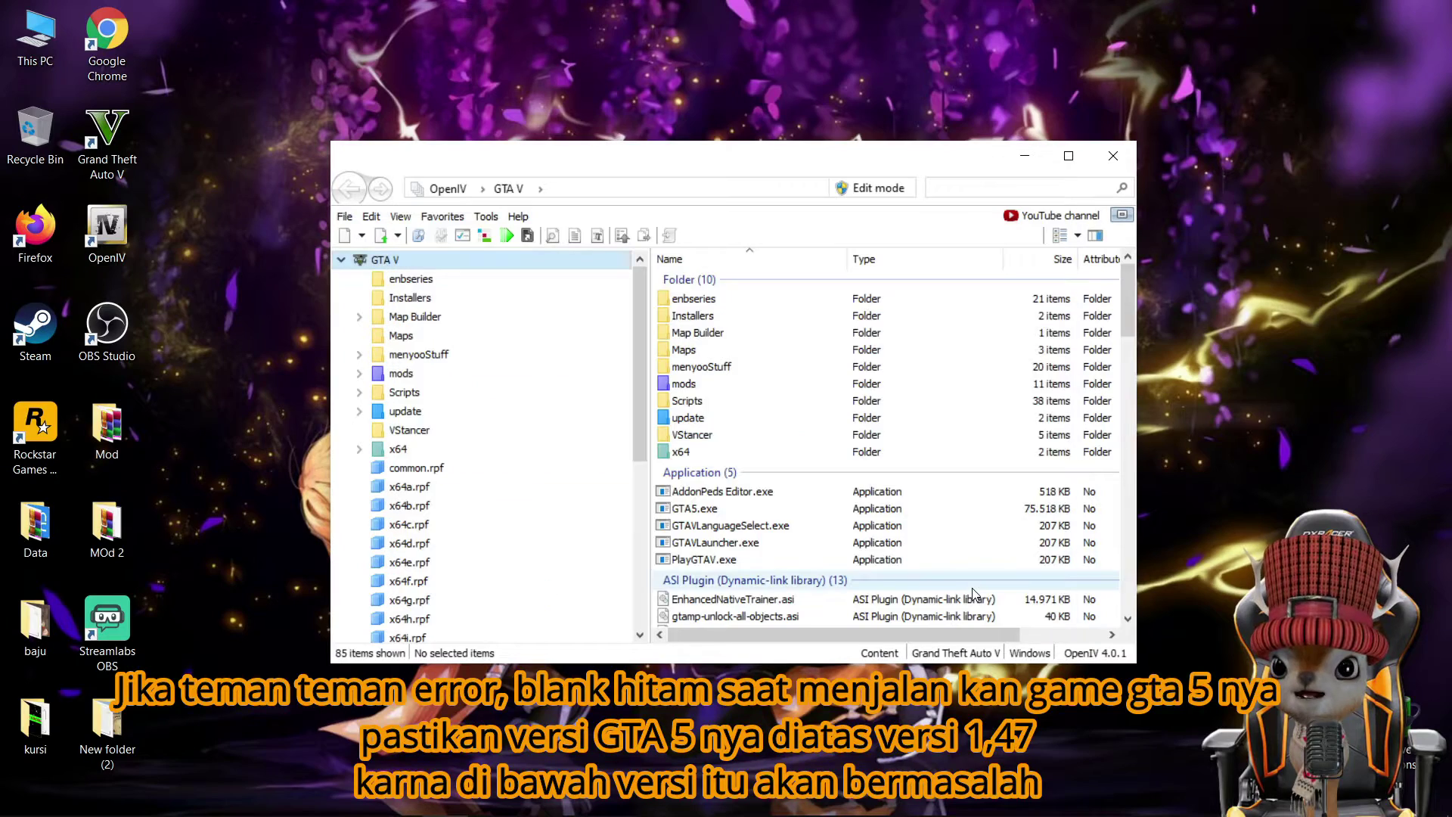
Step: Open the INSTALL - New Street Lights.oiv package from the "5. New Street Lights" folder inside Optional Add-Ons
left_click(485, 237)
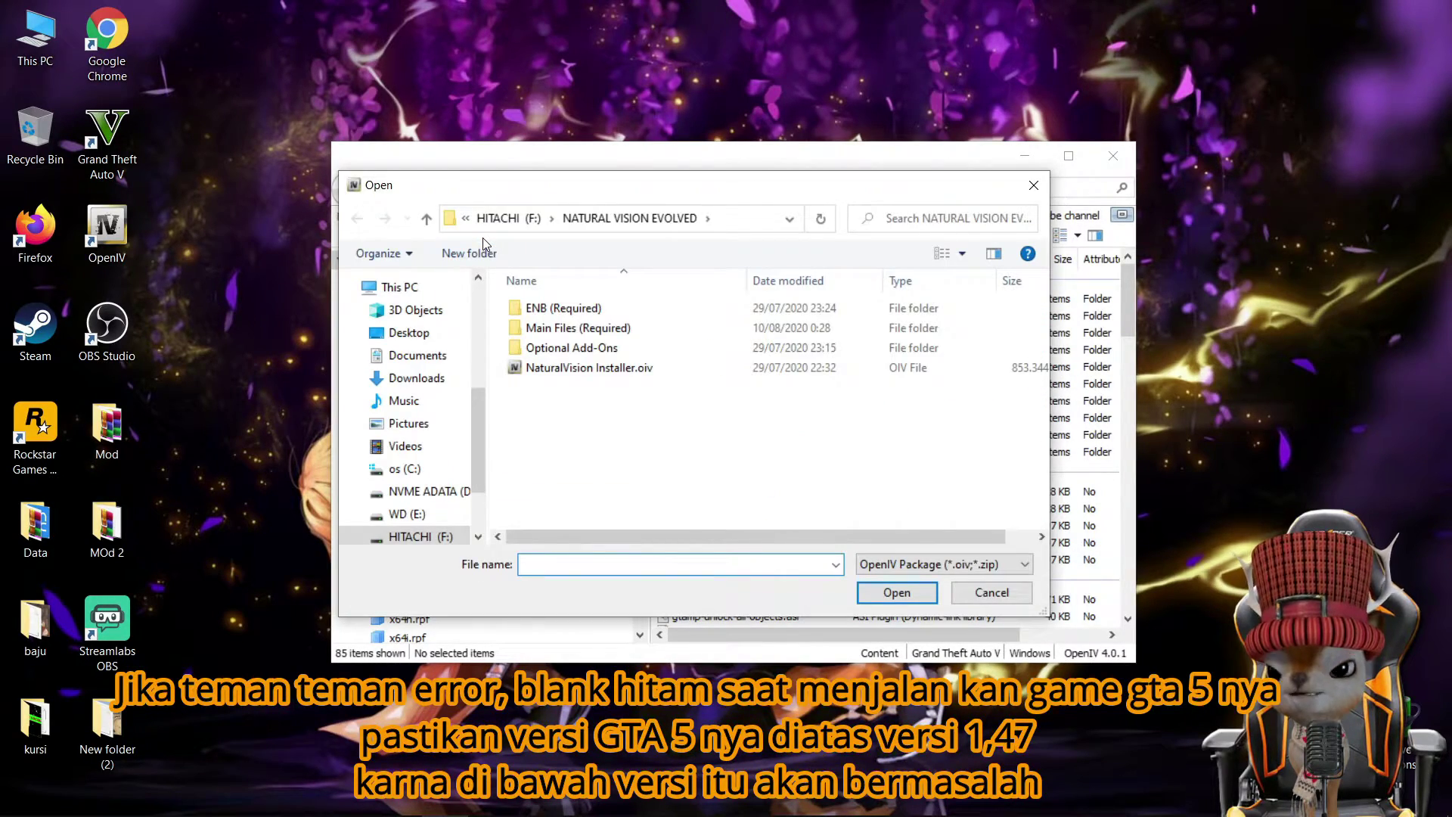
double_click(556, 350)
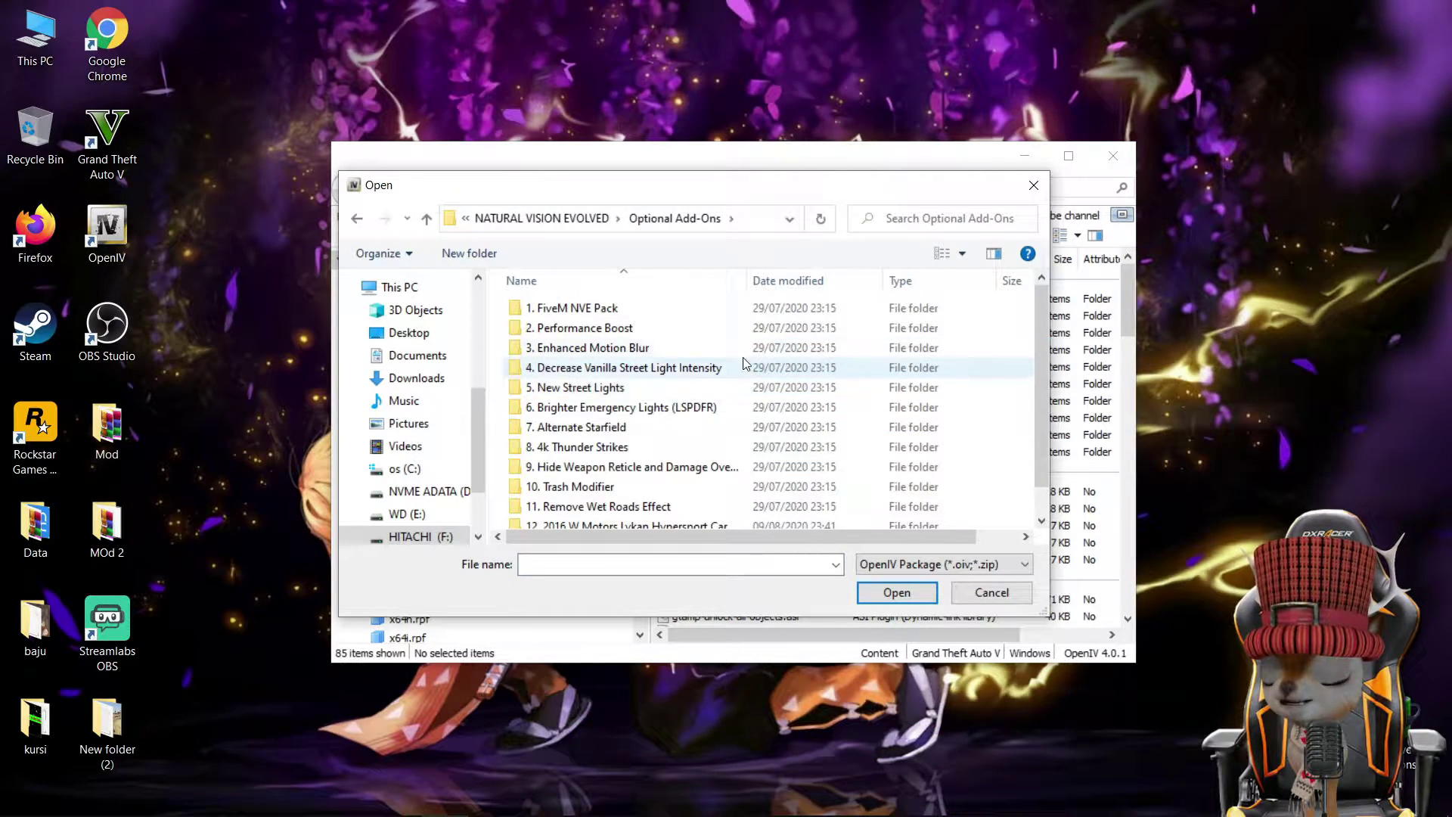
double_click(569, 389)
left_click(561, 310)
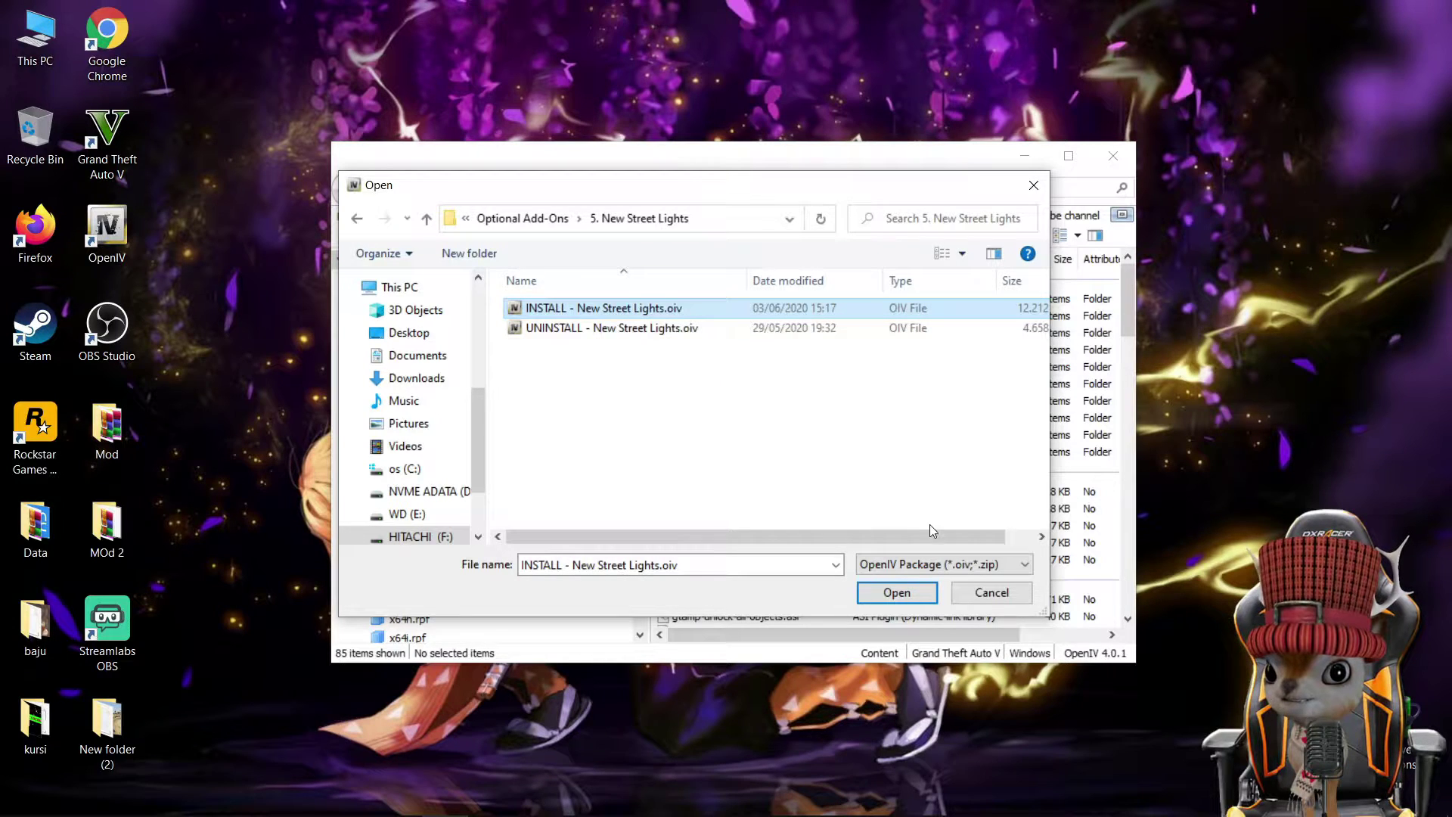
left_click(920, 592)
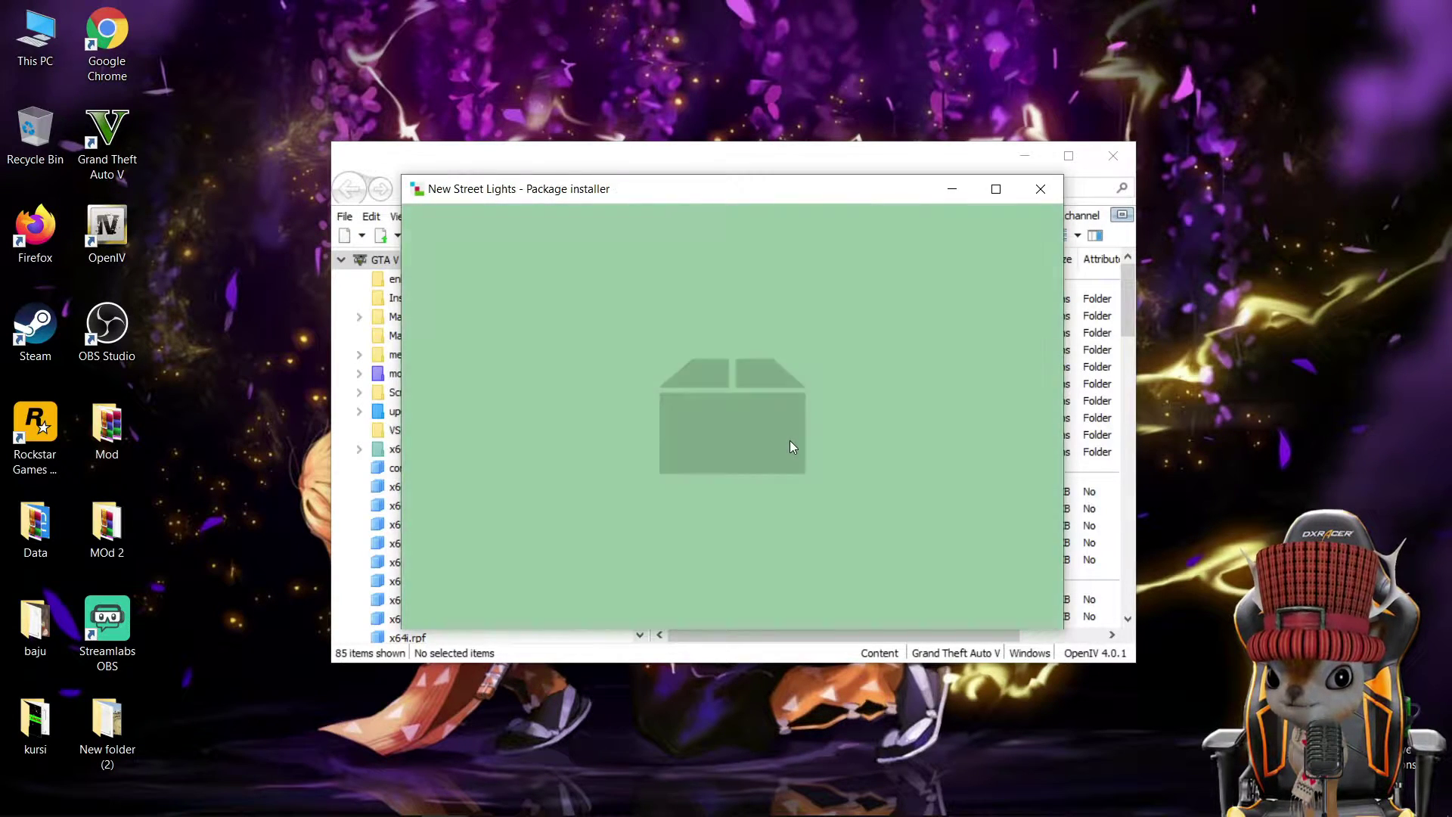
Step: Install the New Street Lights add-on into the "mods" folder and close its installer
left_click(993, 340)
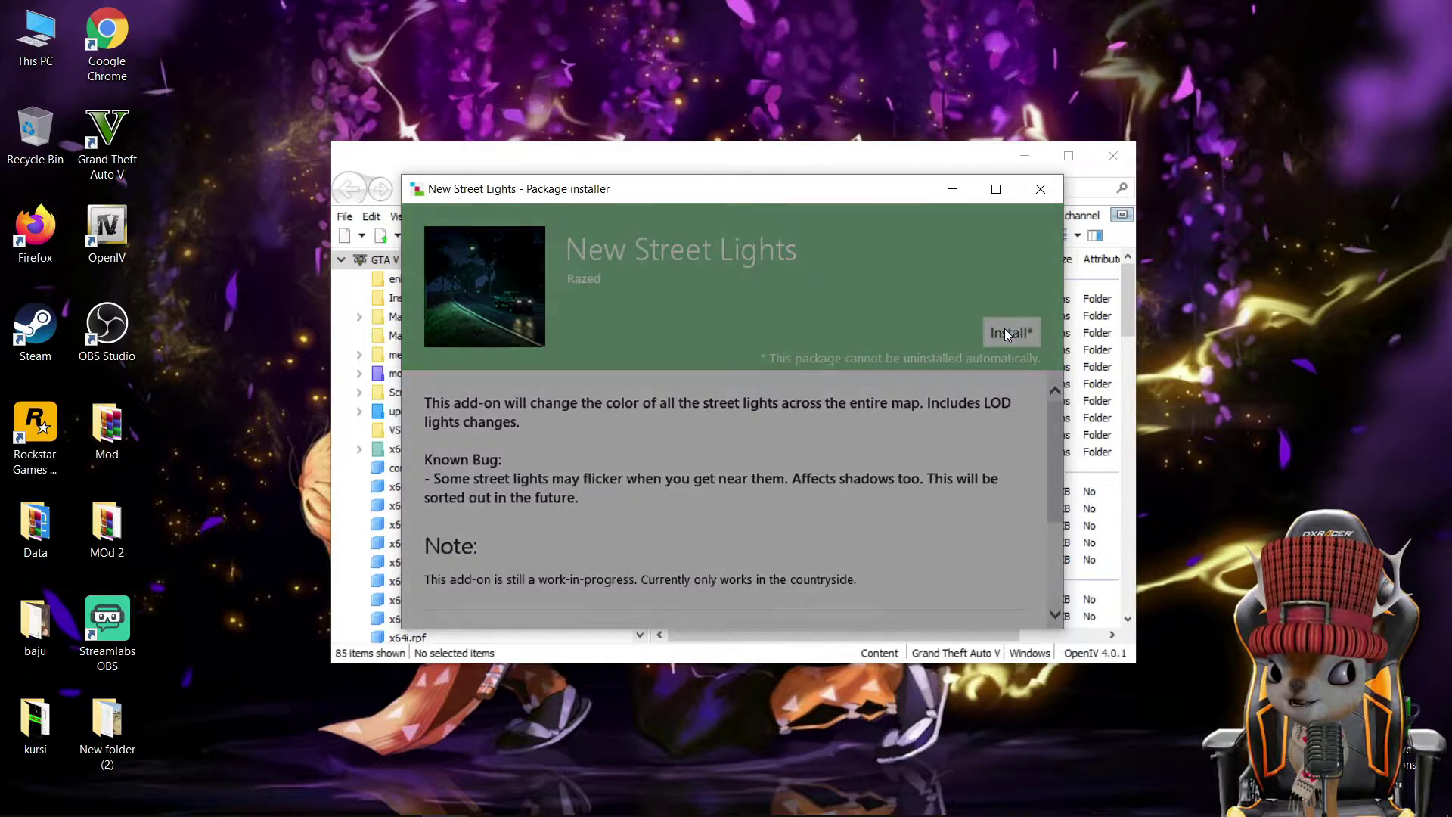
left_click(654, 372)
left_click(619, 478)
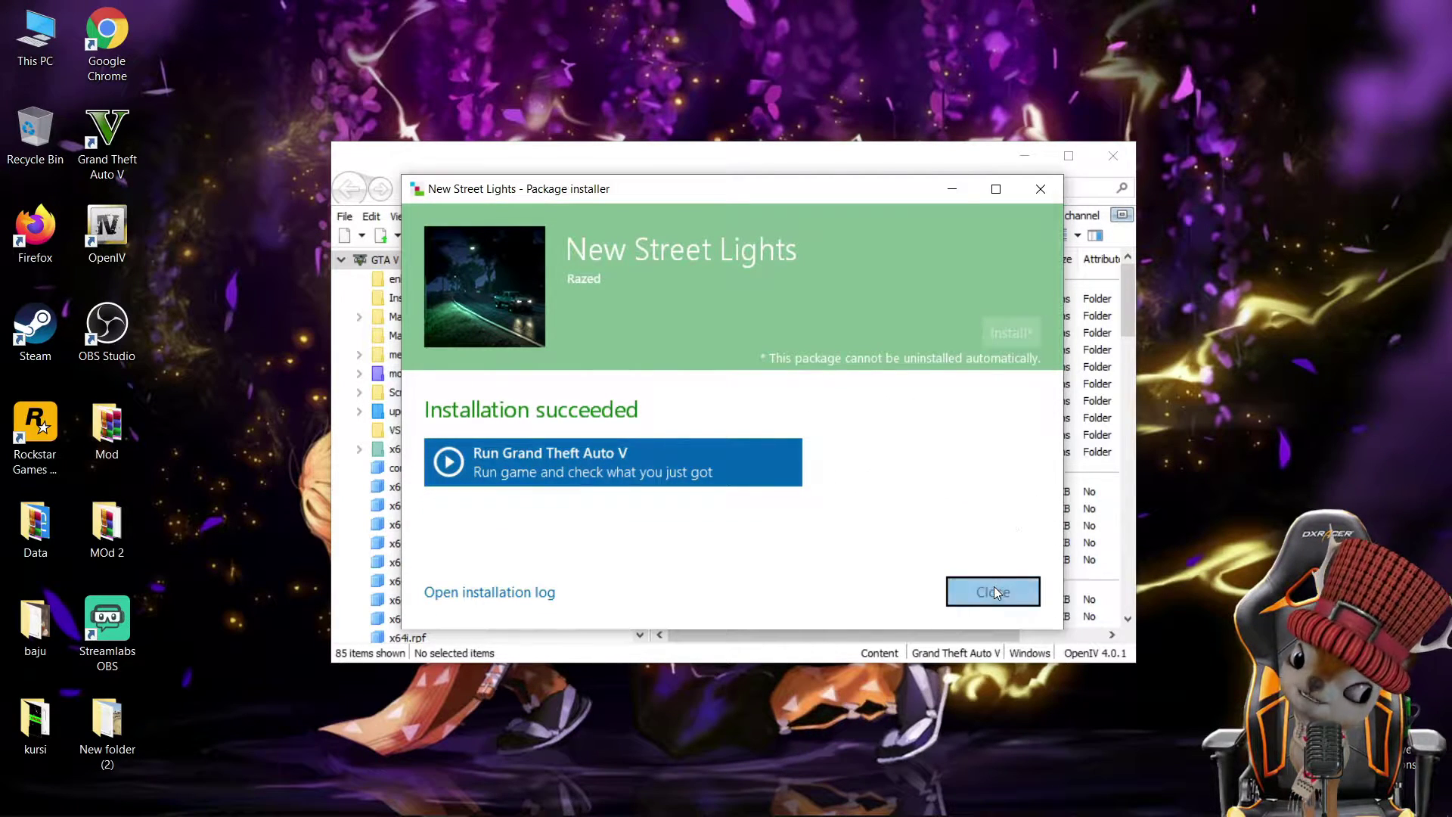
left_click(994, 590)
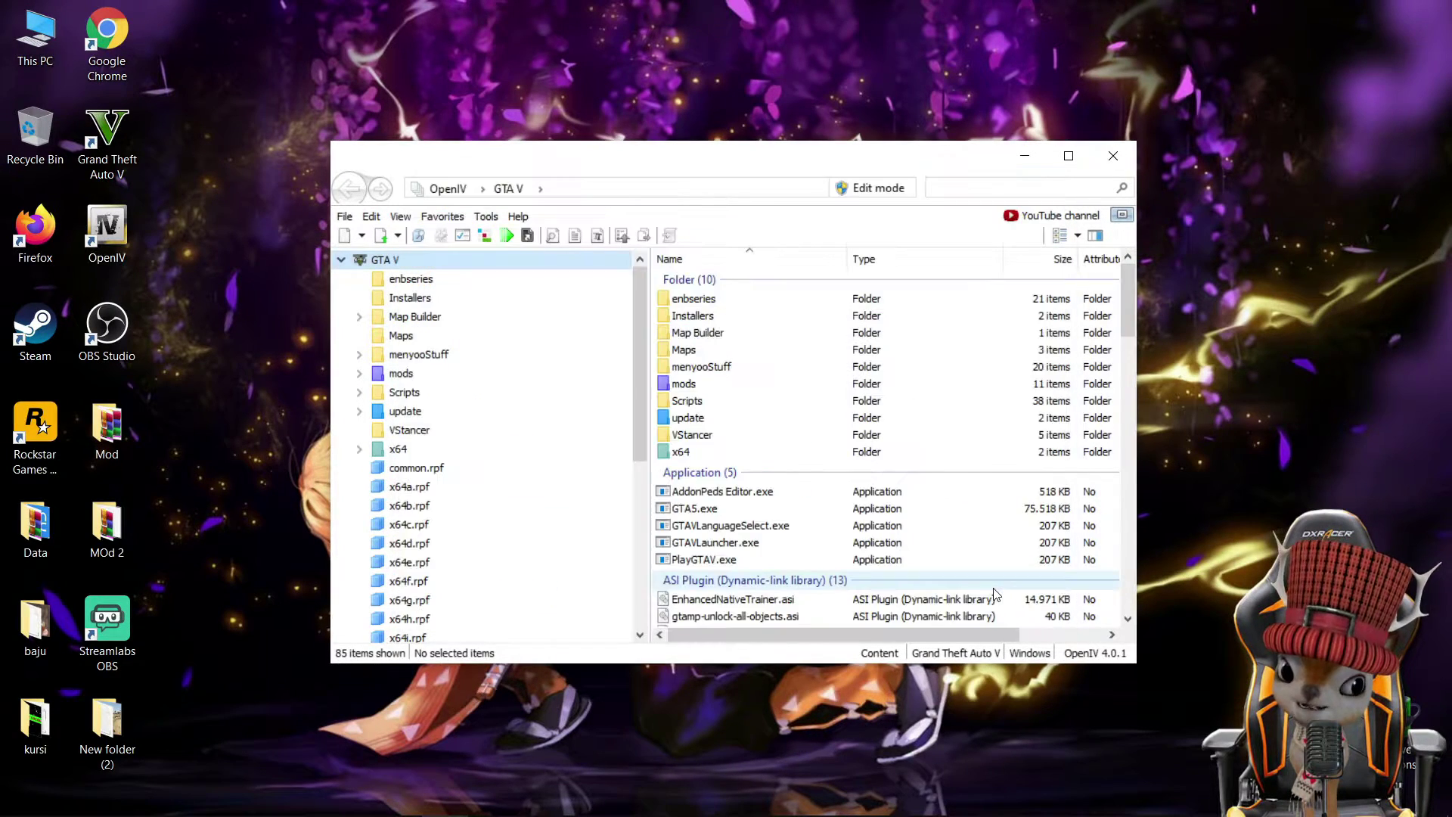
Step: Open the INSTALL - 2016 W Motors Lykan Hypersport.oiv package from its numbered folder inside Optional Add-Ons
left_click(484, 236)
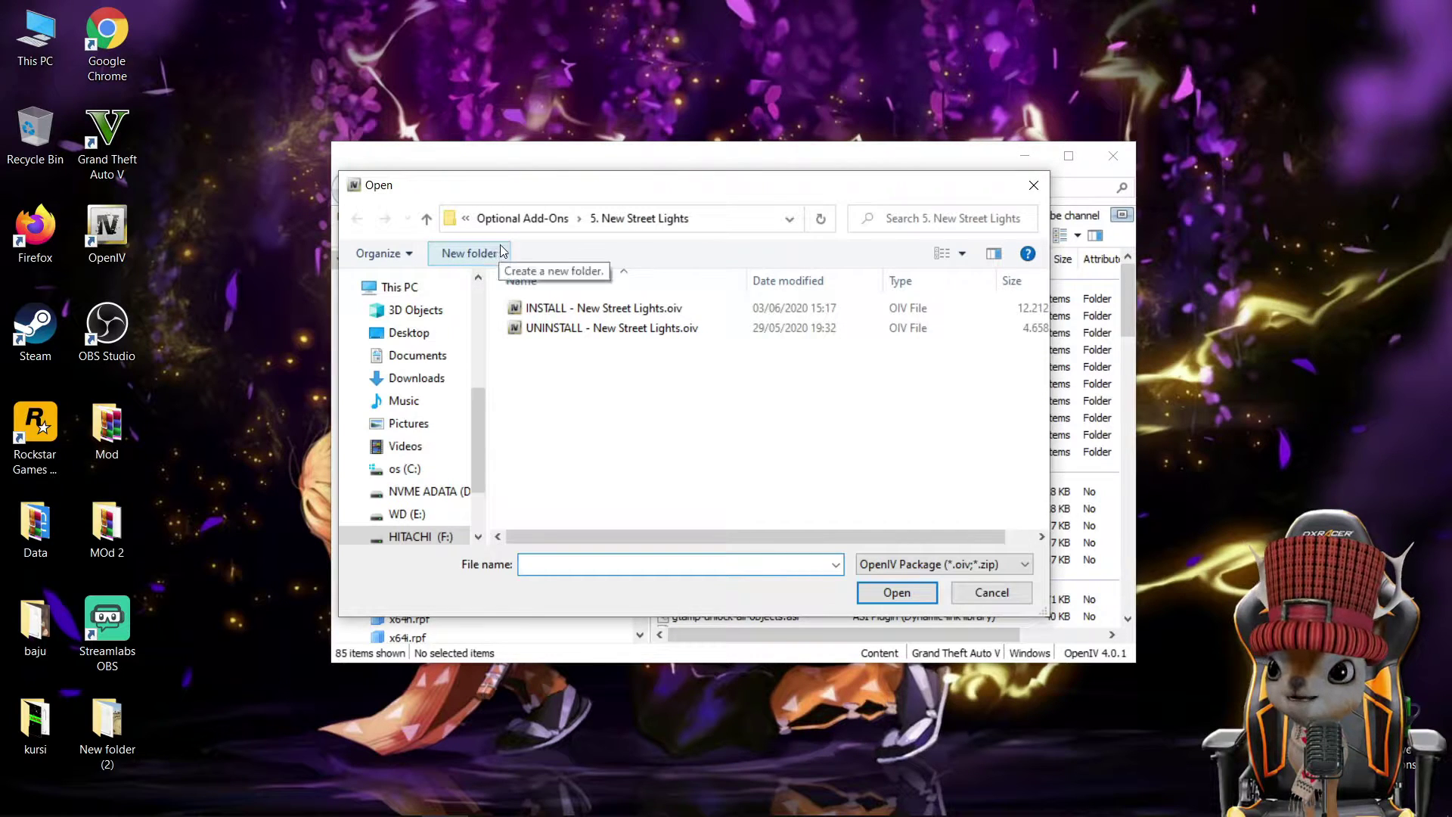
left_click(519, 218)
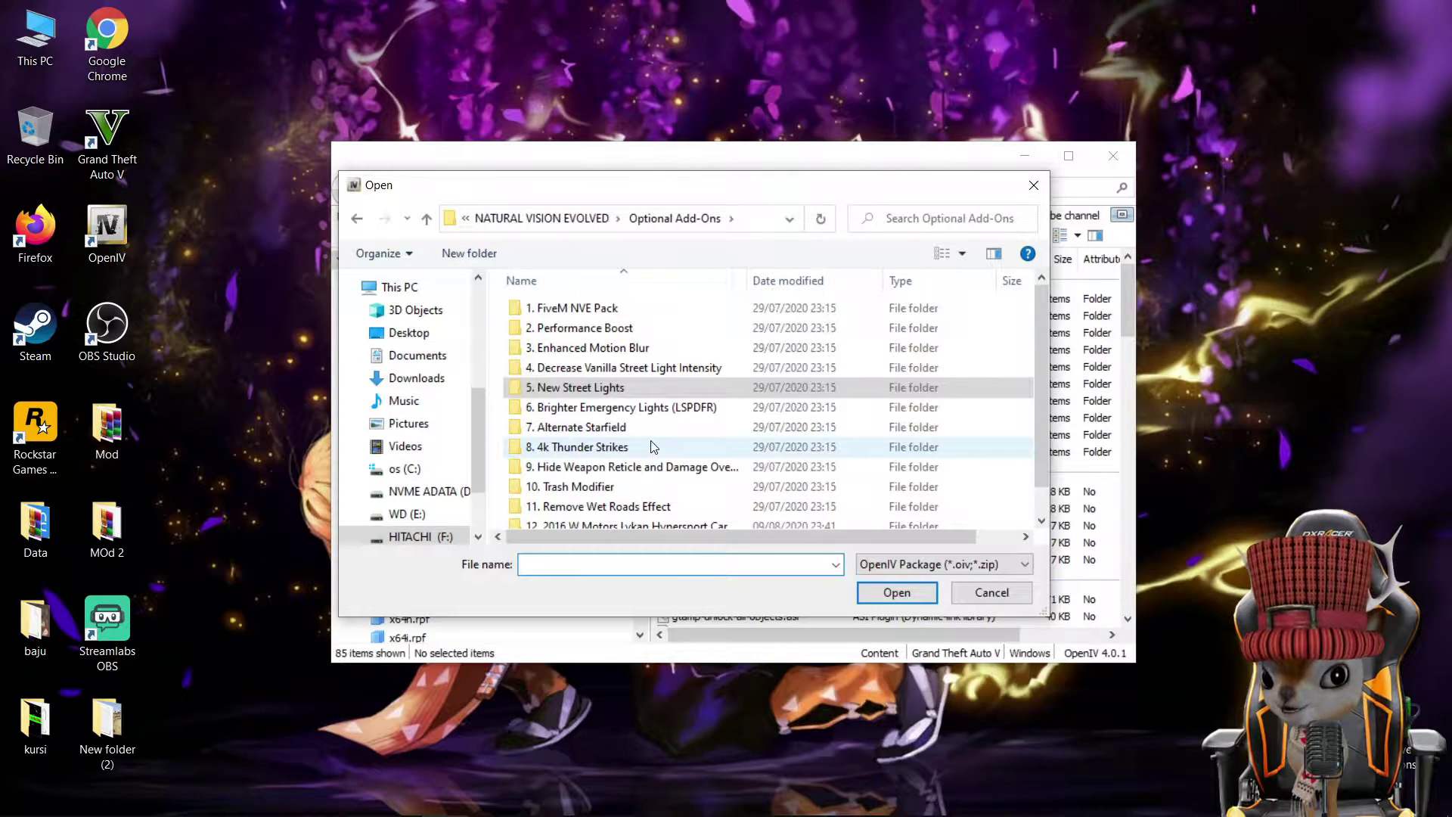
scroll(652, 446, "down", 1)
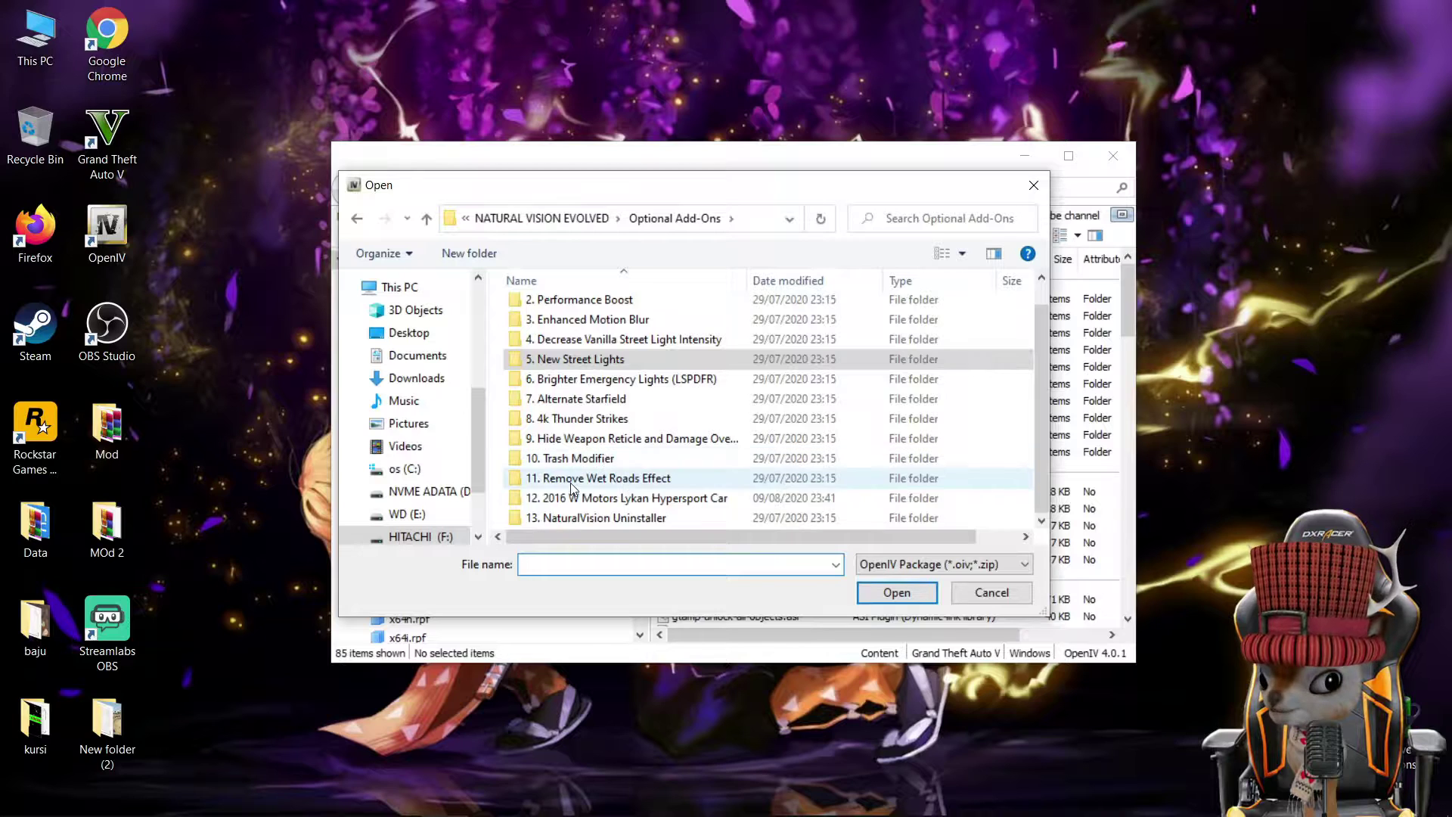
double_click(617, 499)
left_click(554, 309)
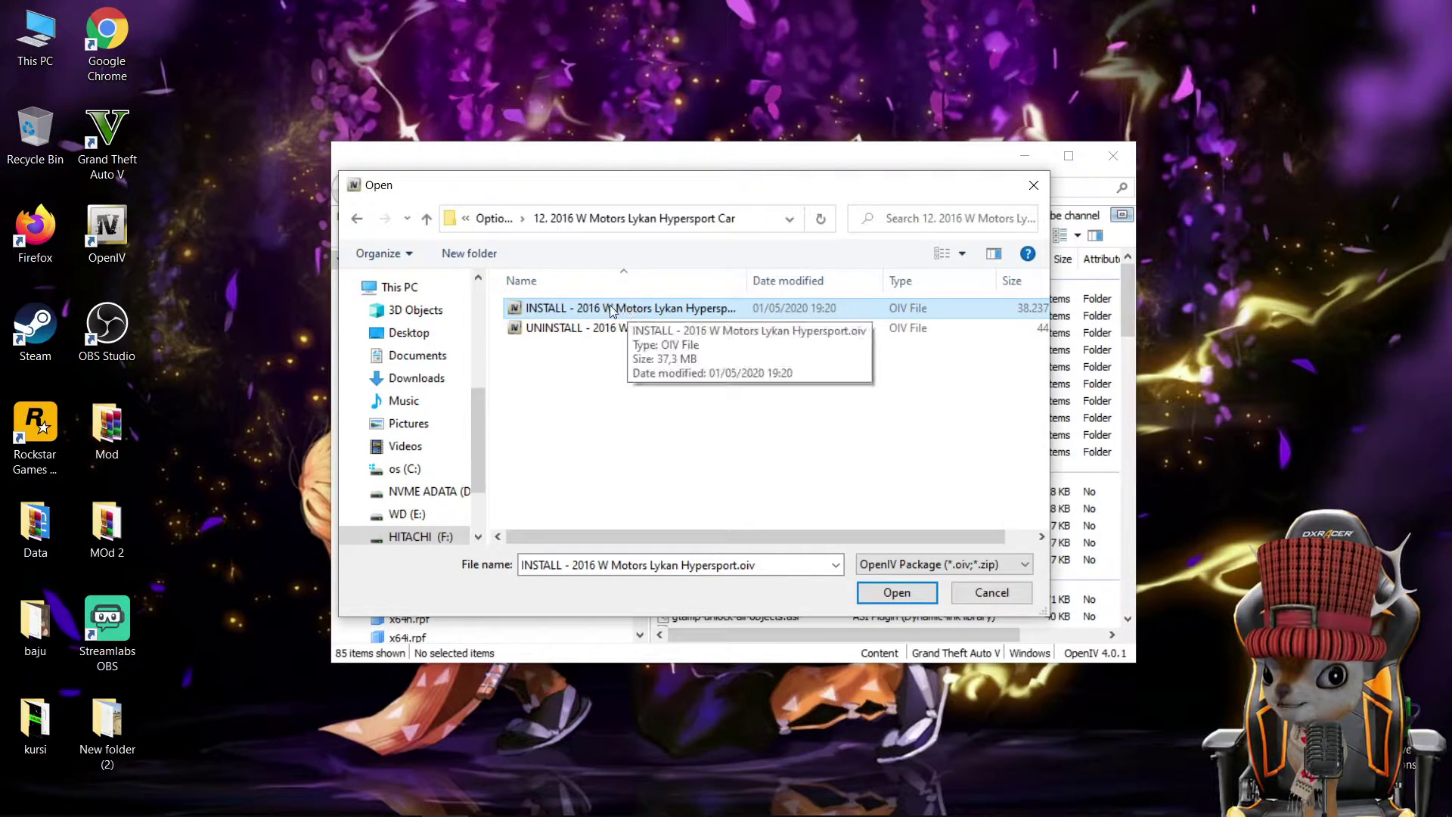
left_click(891, 592)
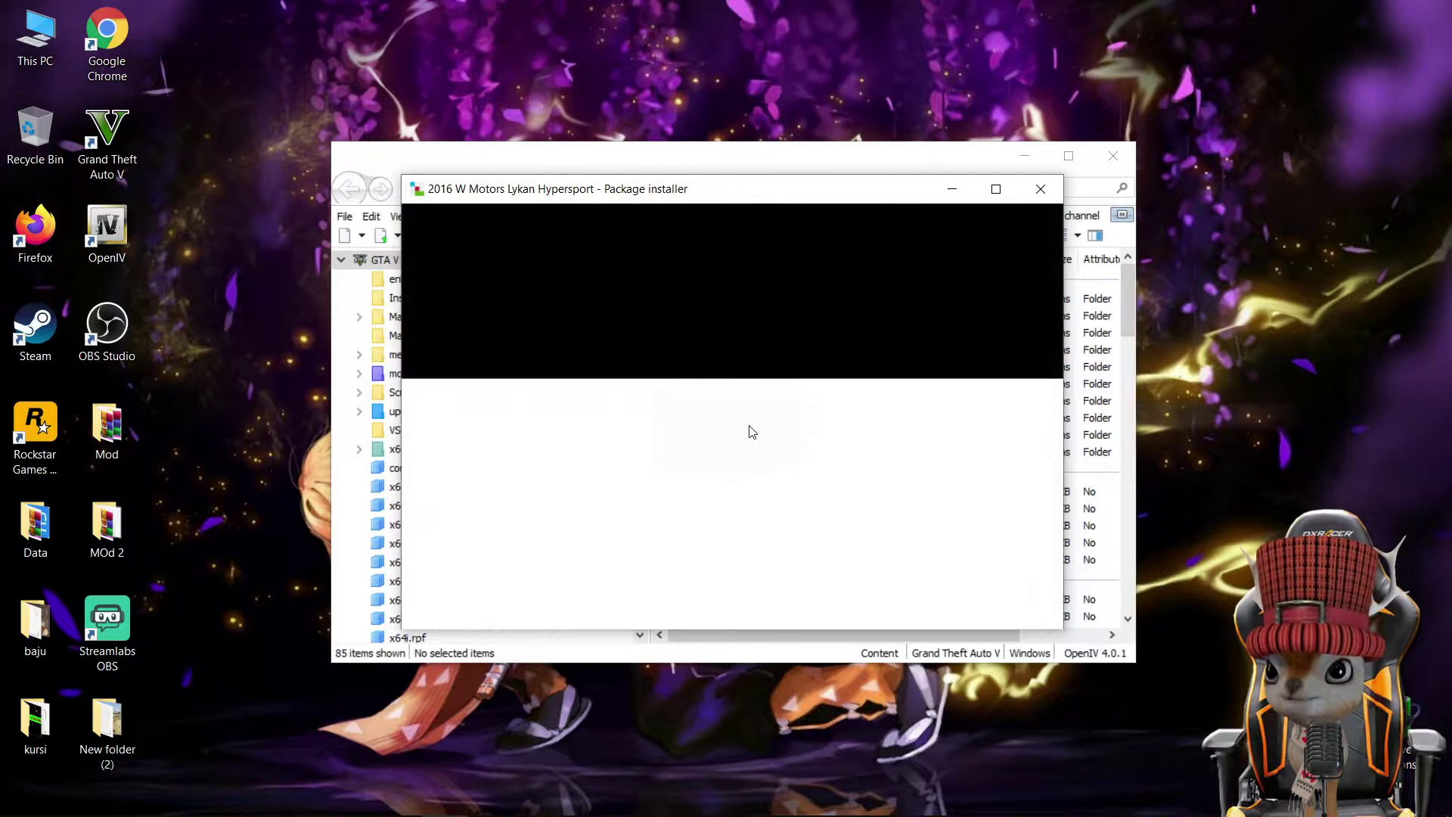
Step: Install the 2016 W Motors Lykan Hypersport add-on into the "mods" folder and close its installer
left_click(993, 339)
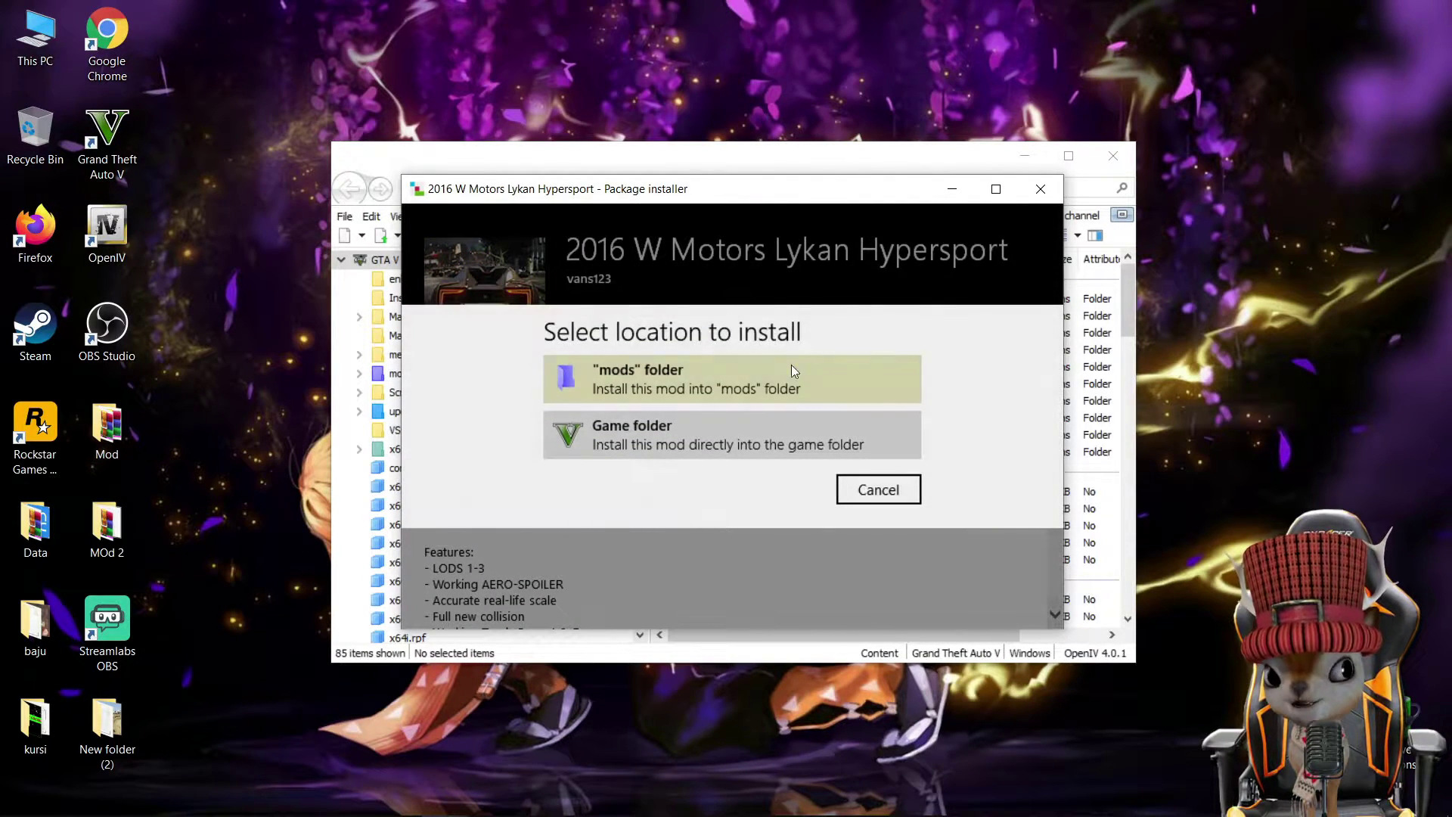
left_click(632, 373)
left_click(642, 480)
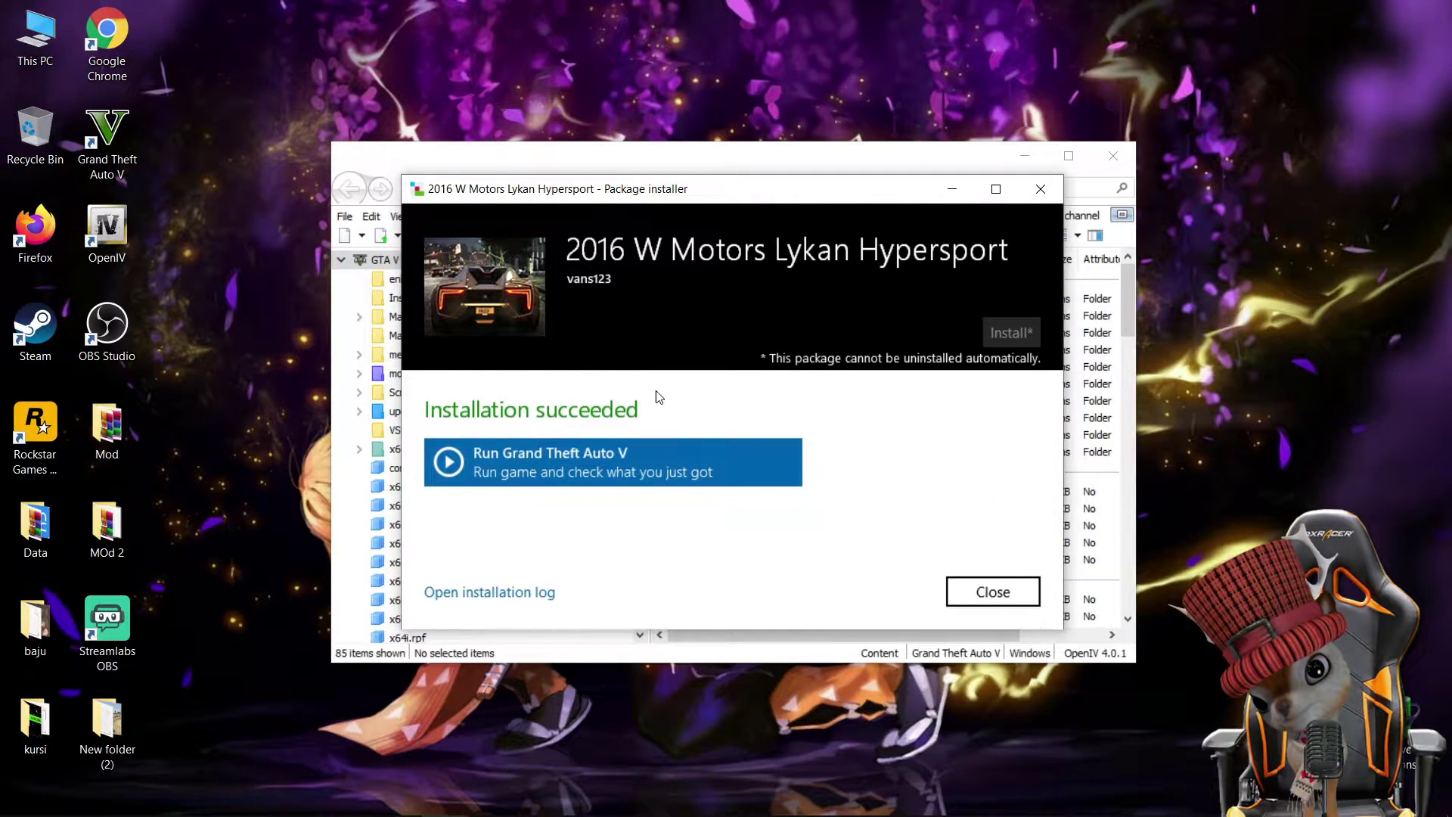
left_click(992, 592)
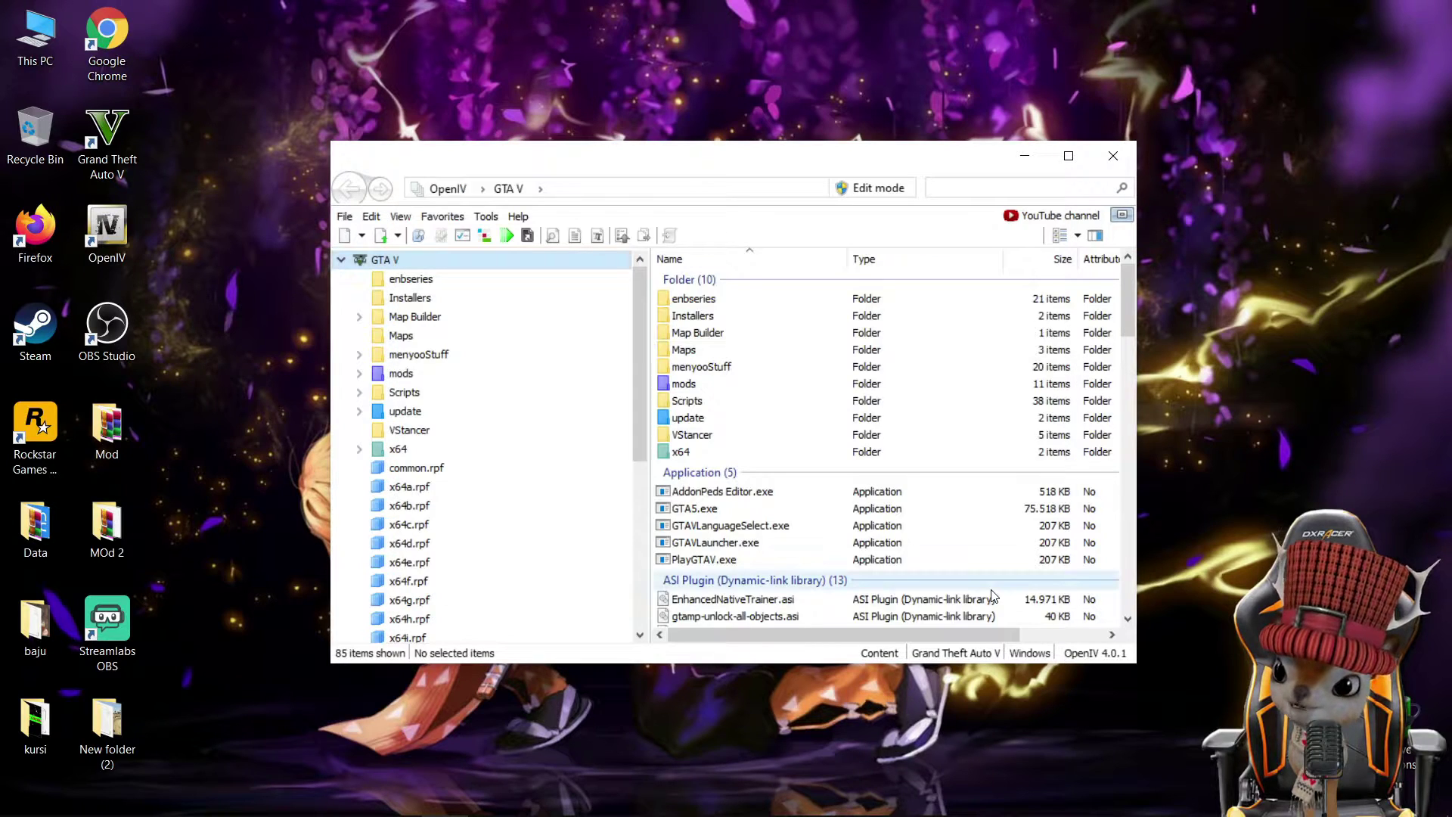
left_click(485, 237)
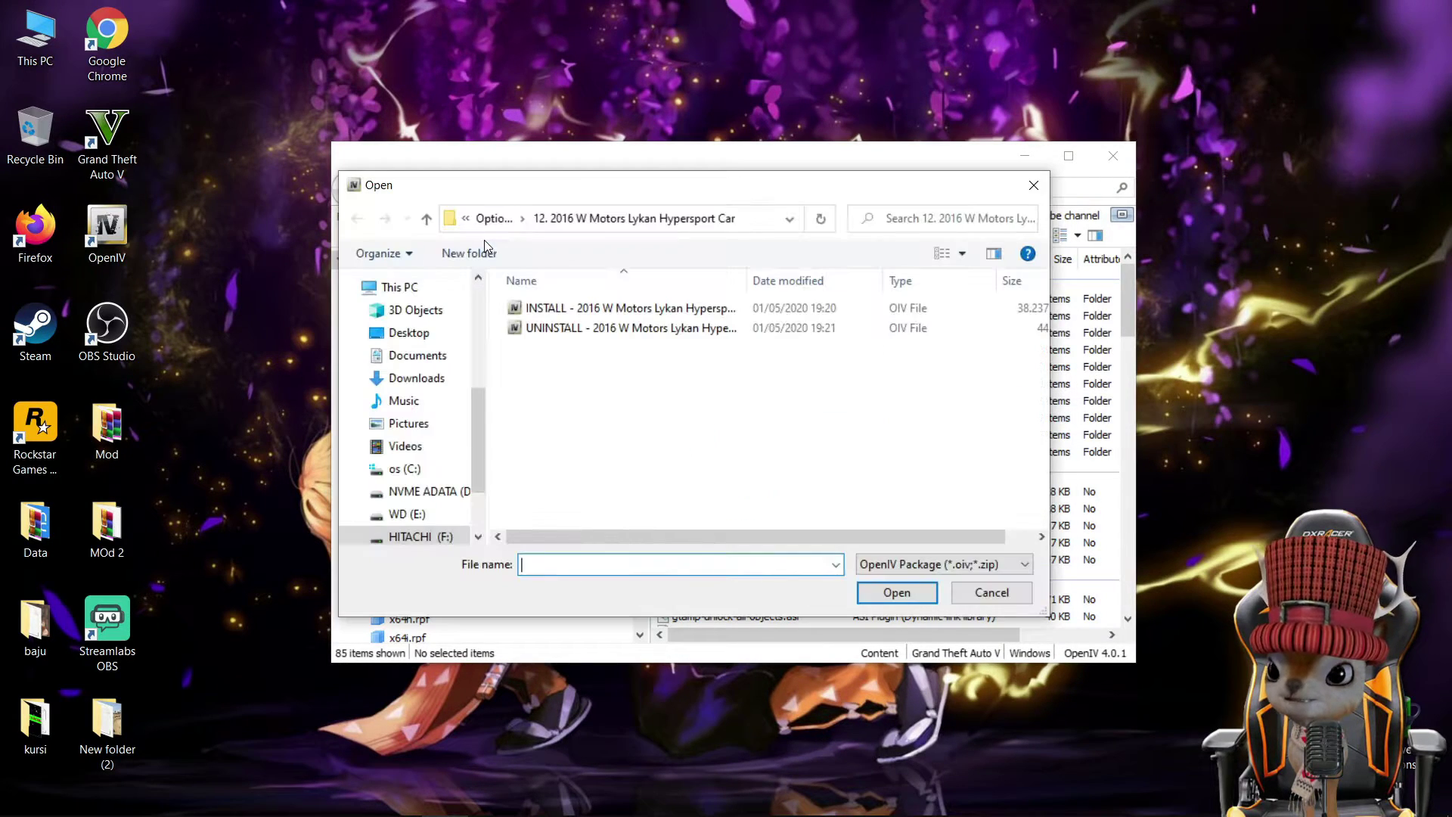
left_click(493, 219)
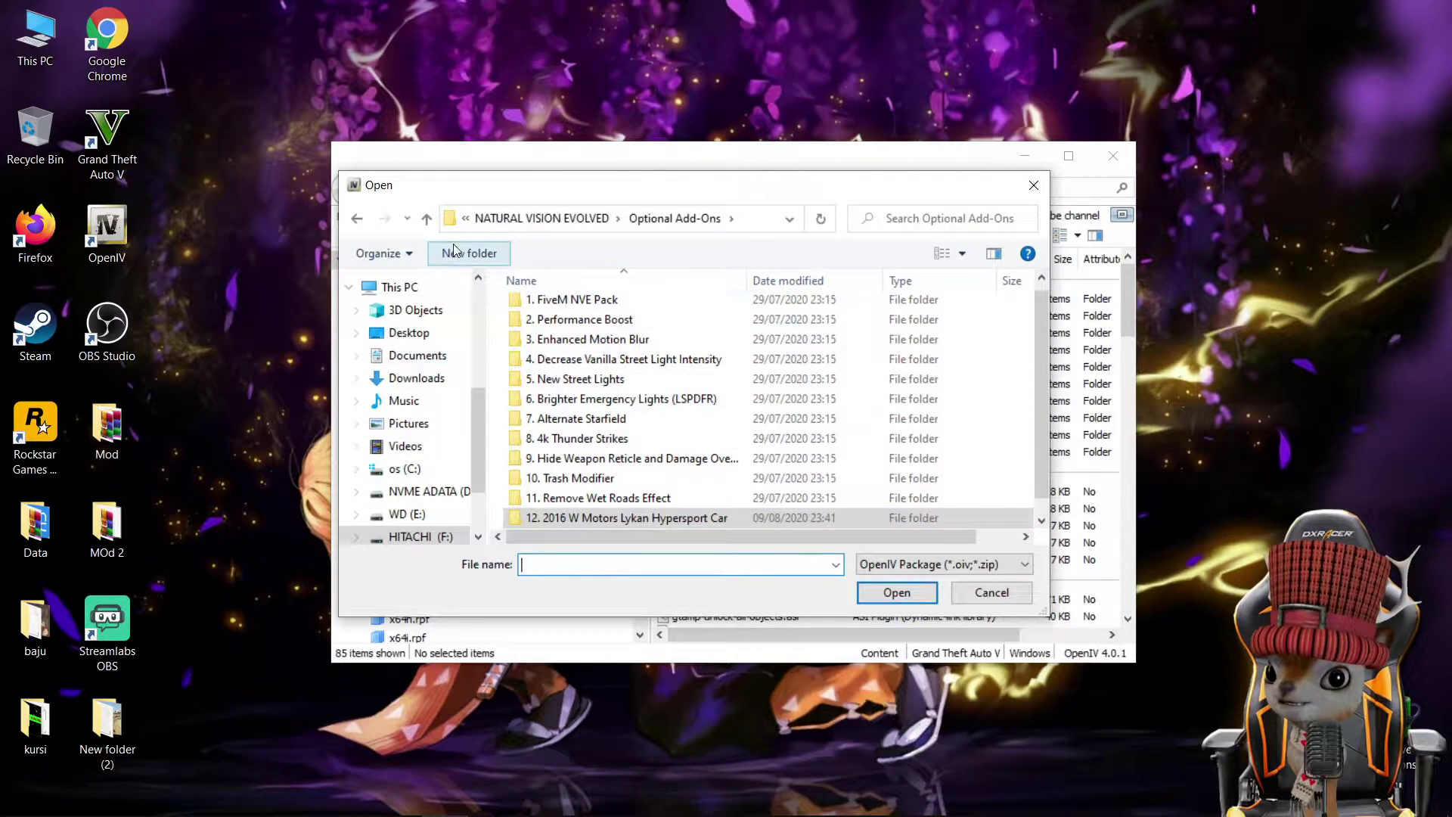
left_click(529, 220)
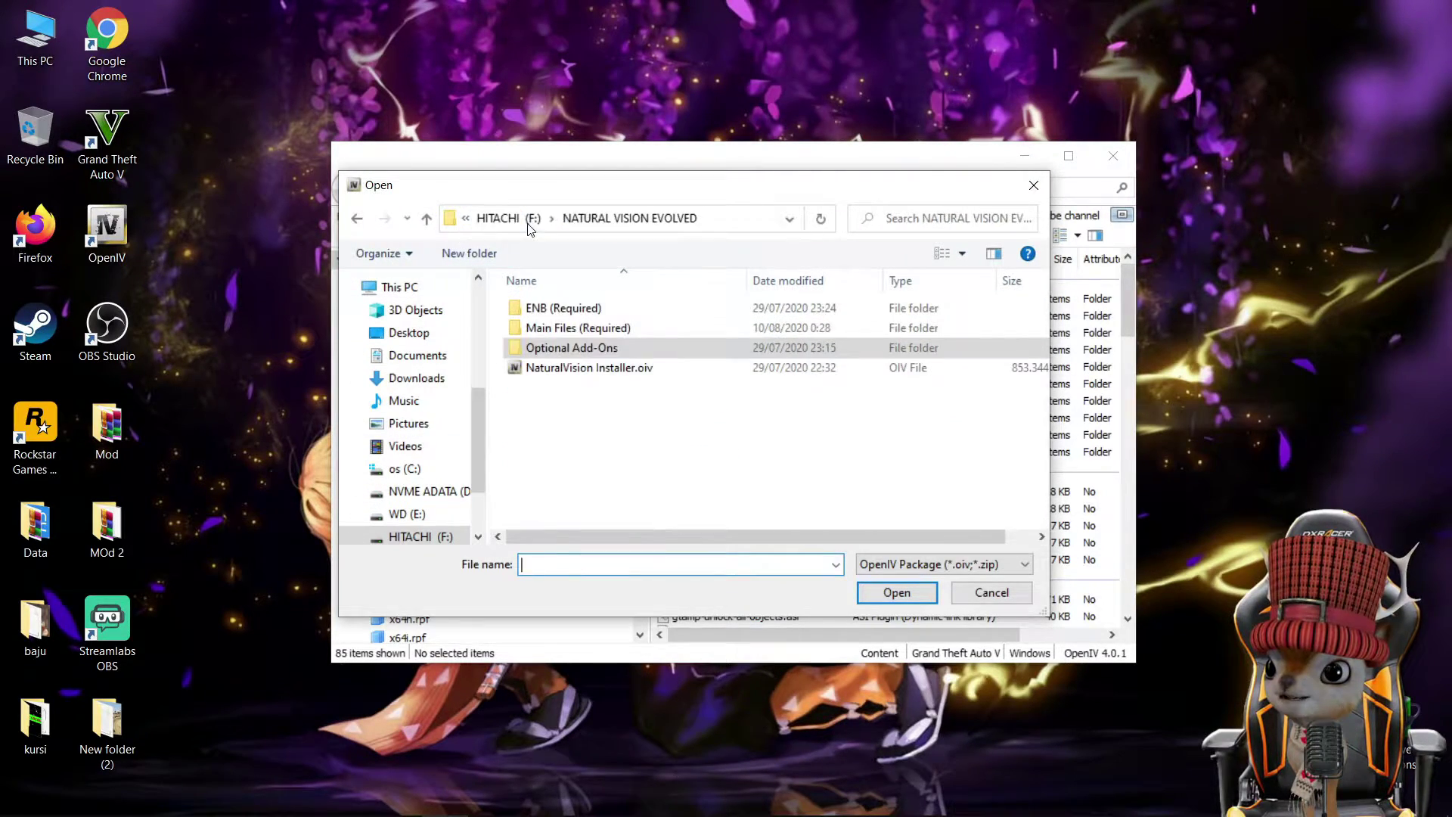
left_click(589, 368)
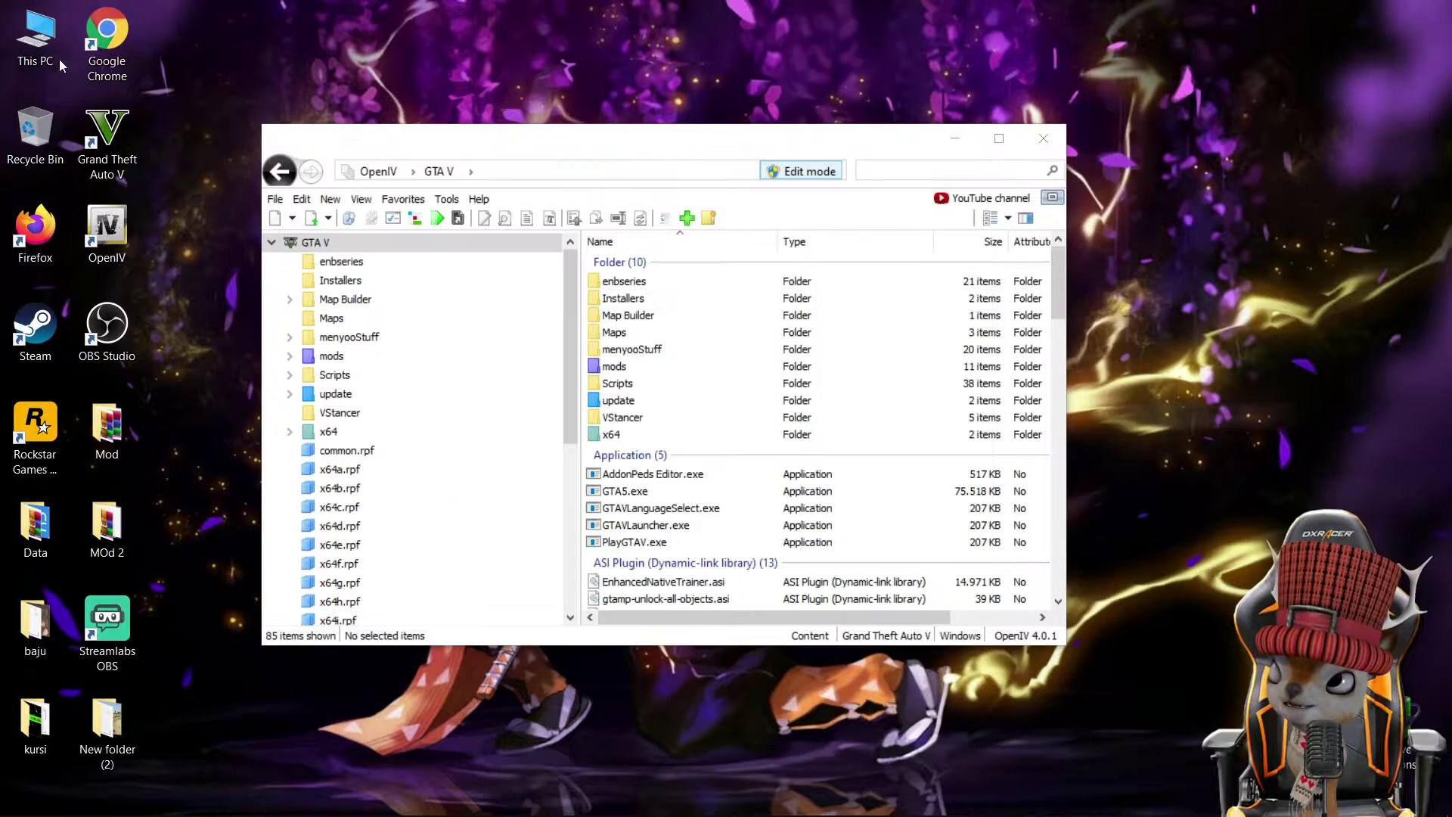
Step: Switch to File Explorer and open the ENB (Required) folder inside NATURAL VISION EVOLVED
double_click(59, 59)
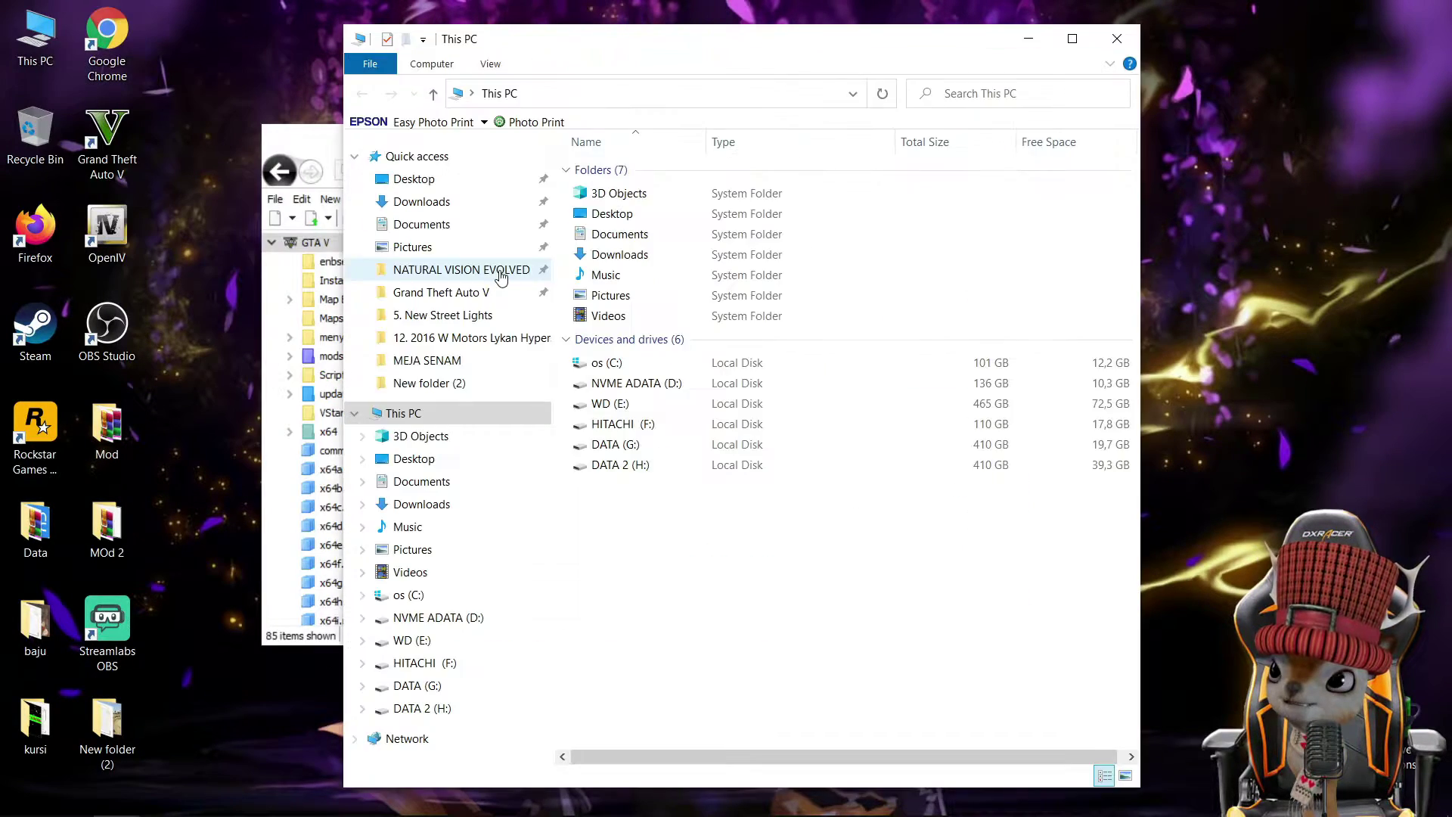
left_click(484, 270)
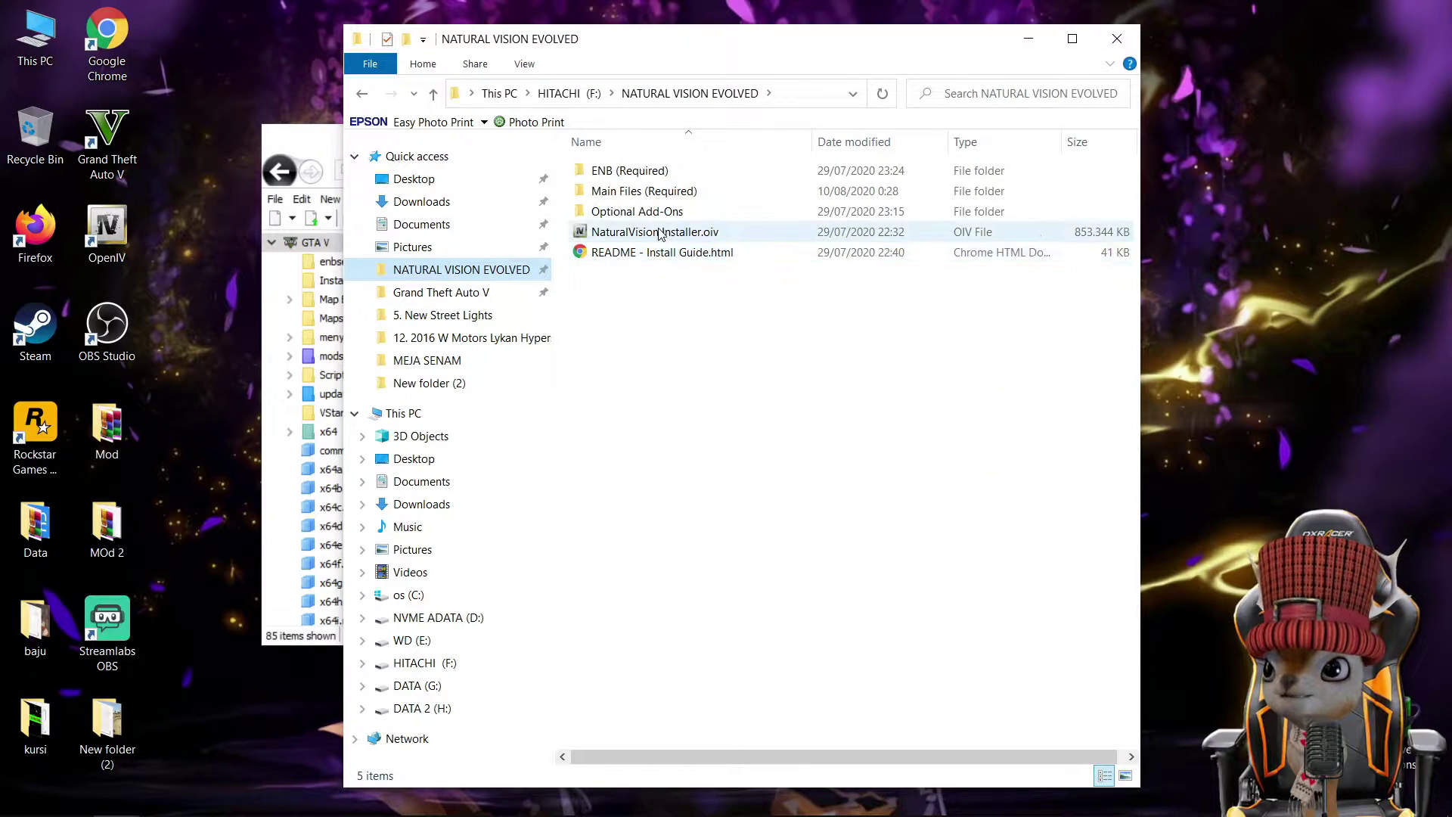
double_click(626, 171)
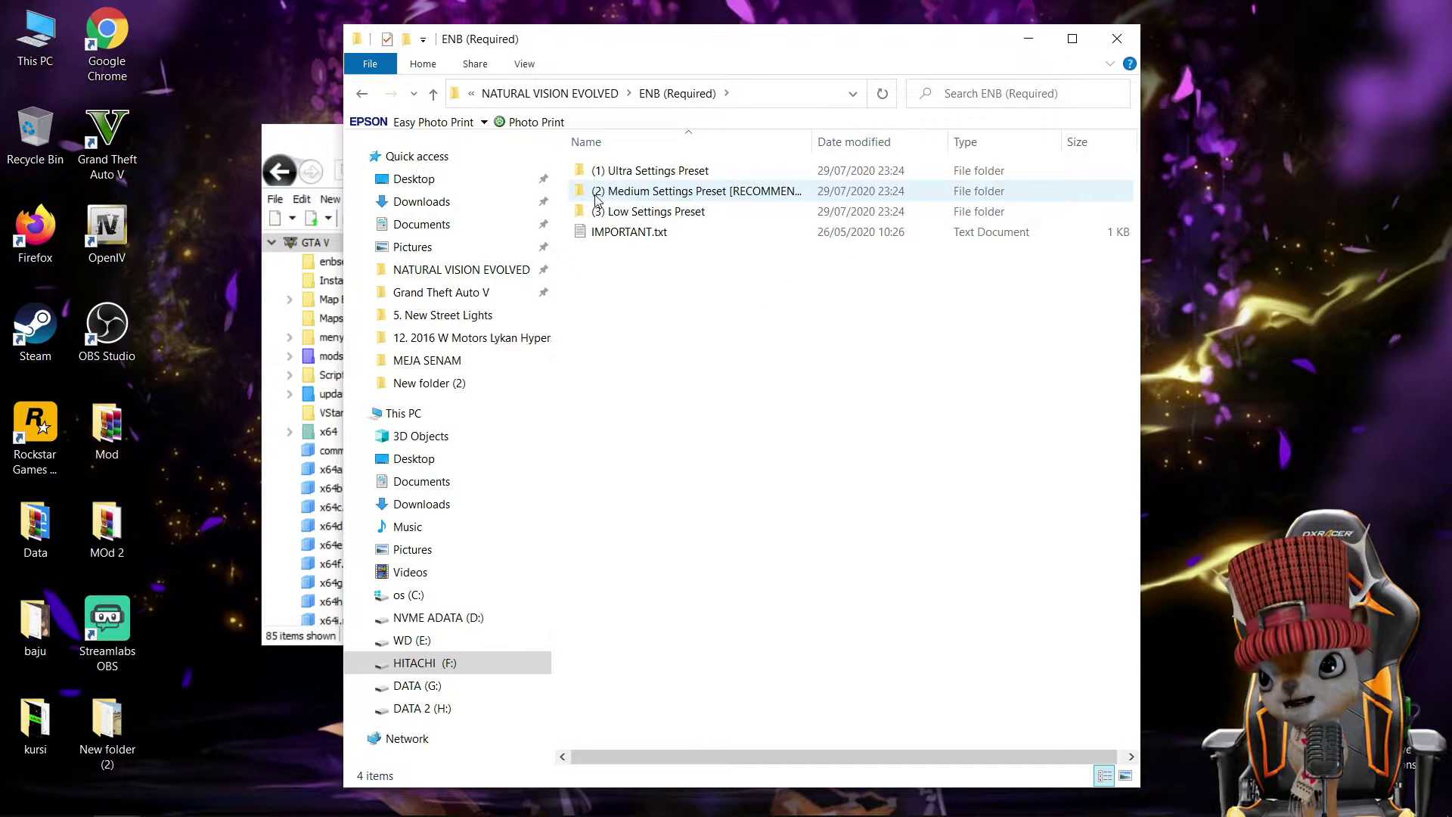
Step: Look over the Medium and Low Settings Preset folders, and open IMPORTANT.txt to read its notes on the ENB package
left_click(655, 196)
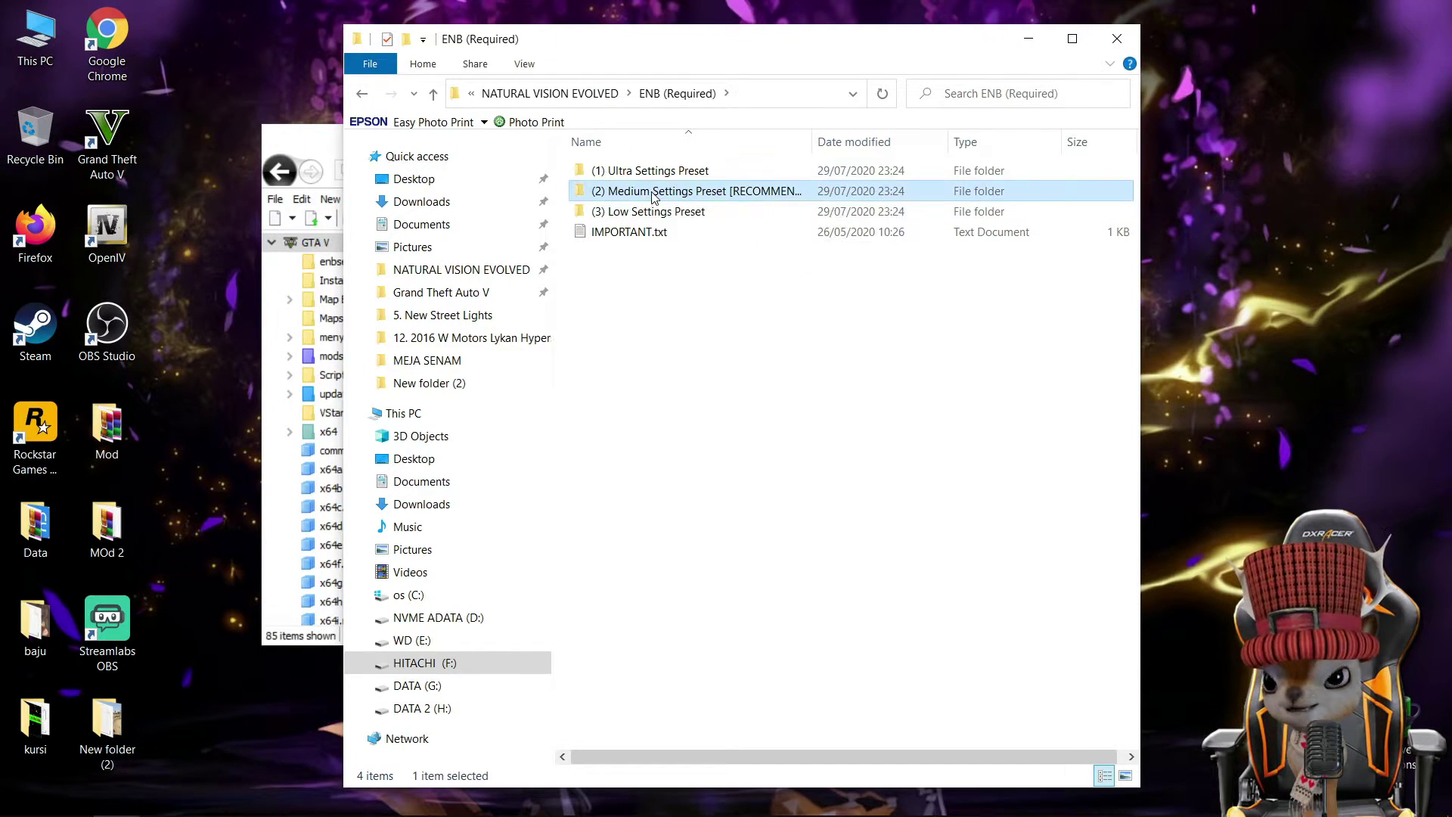
left_click(613, 215)
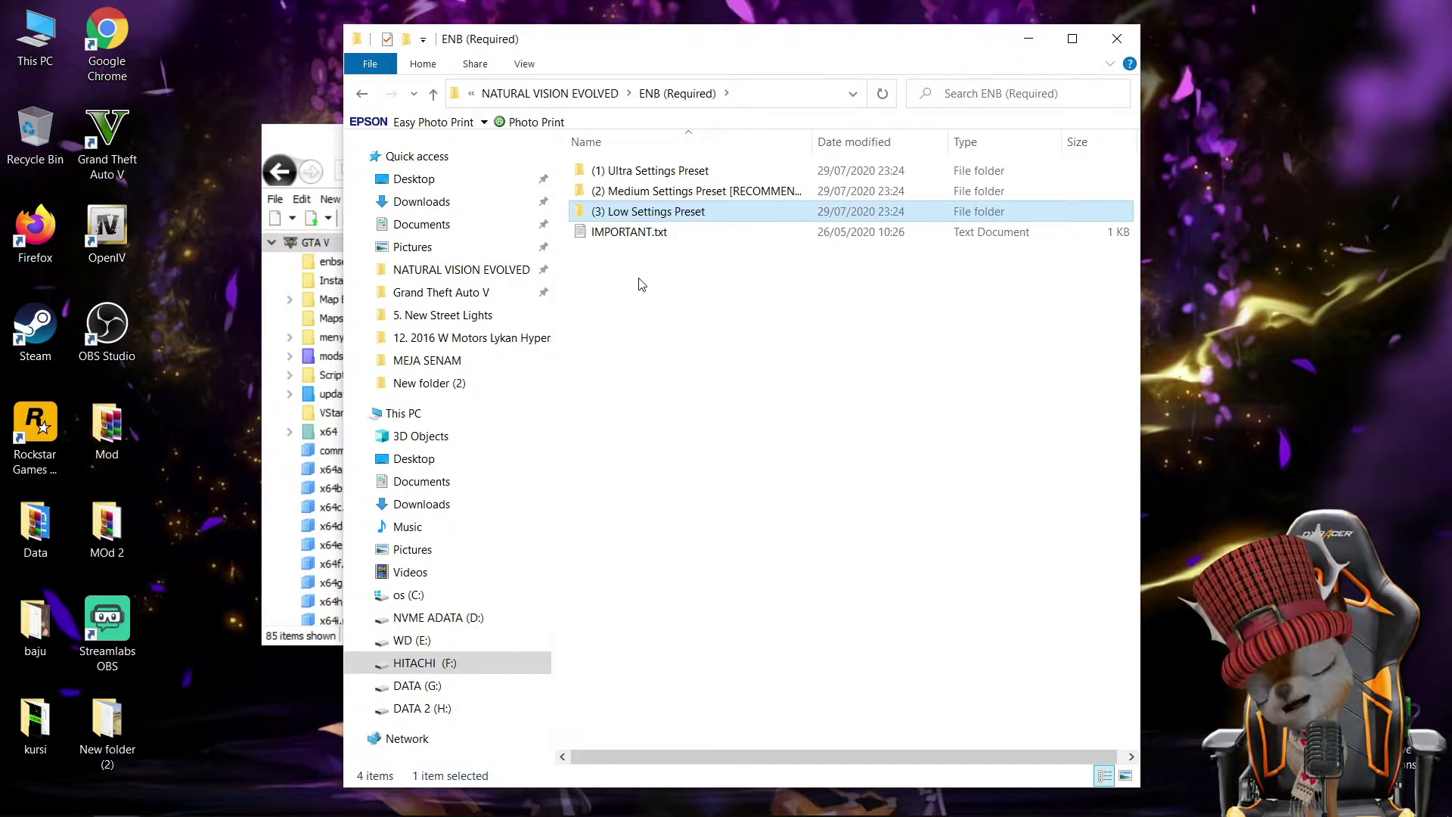
left_click(617, 236)
double_click(616, 239)
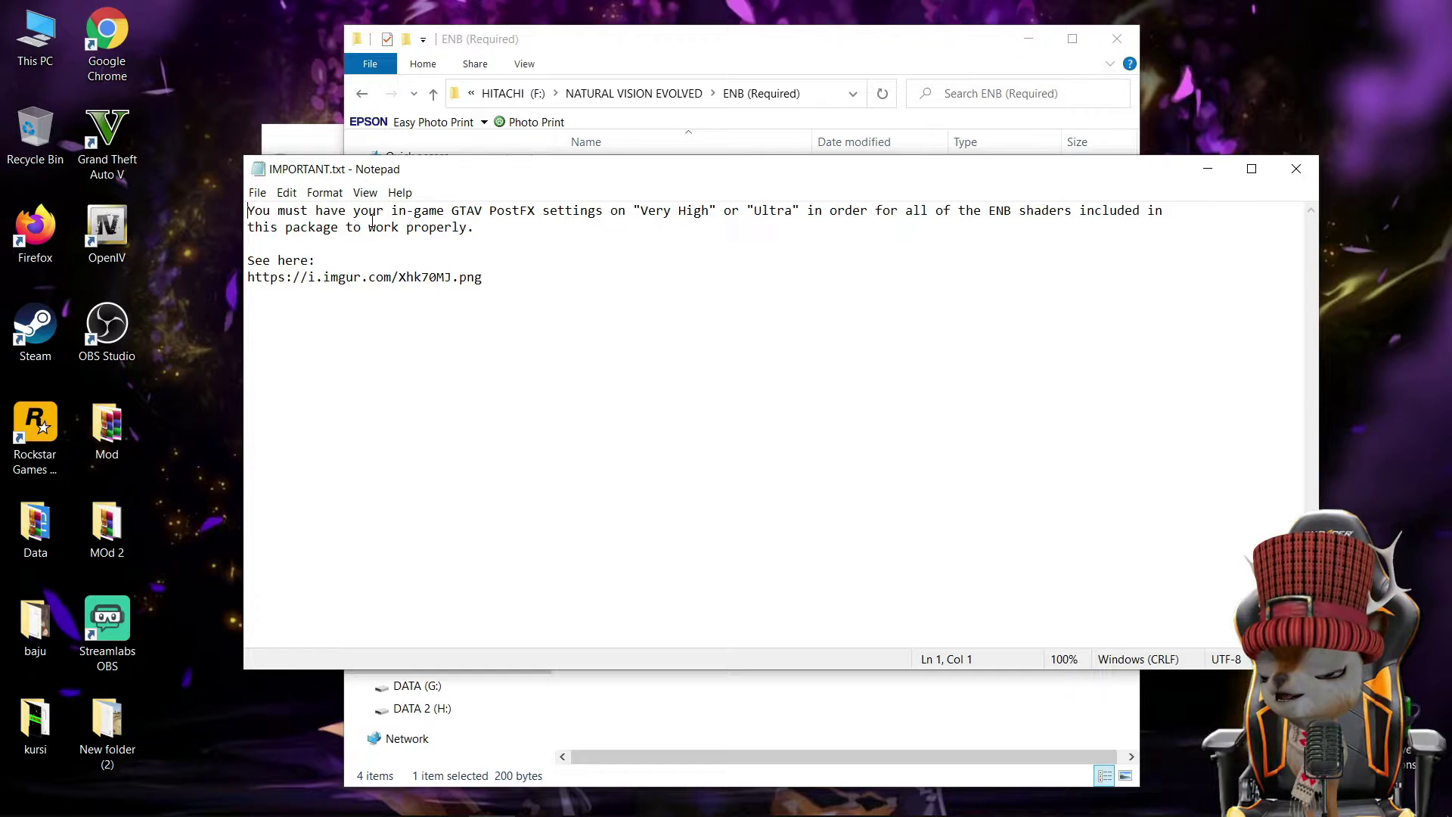
left_click_drag(322, 169, 308, 198)
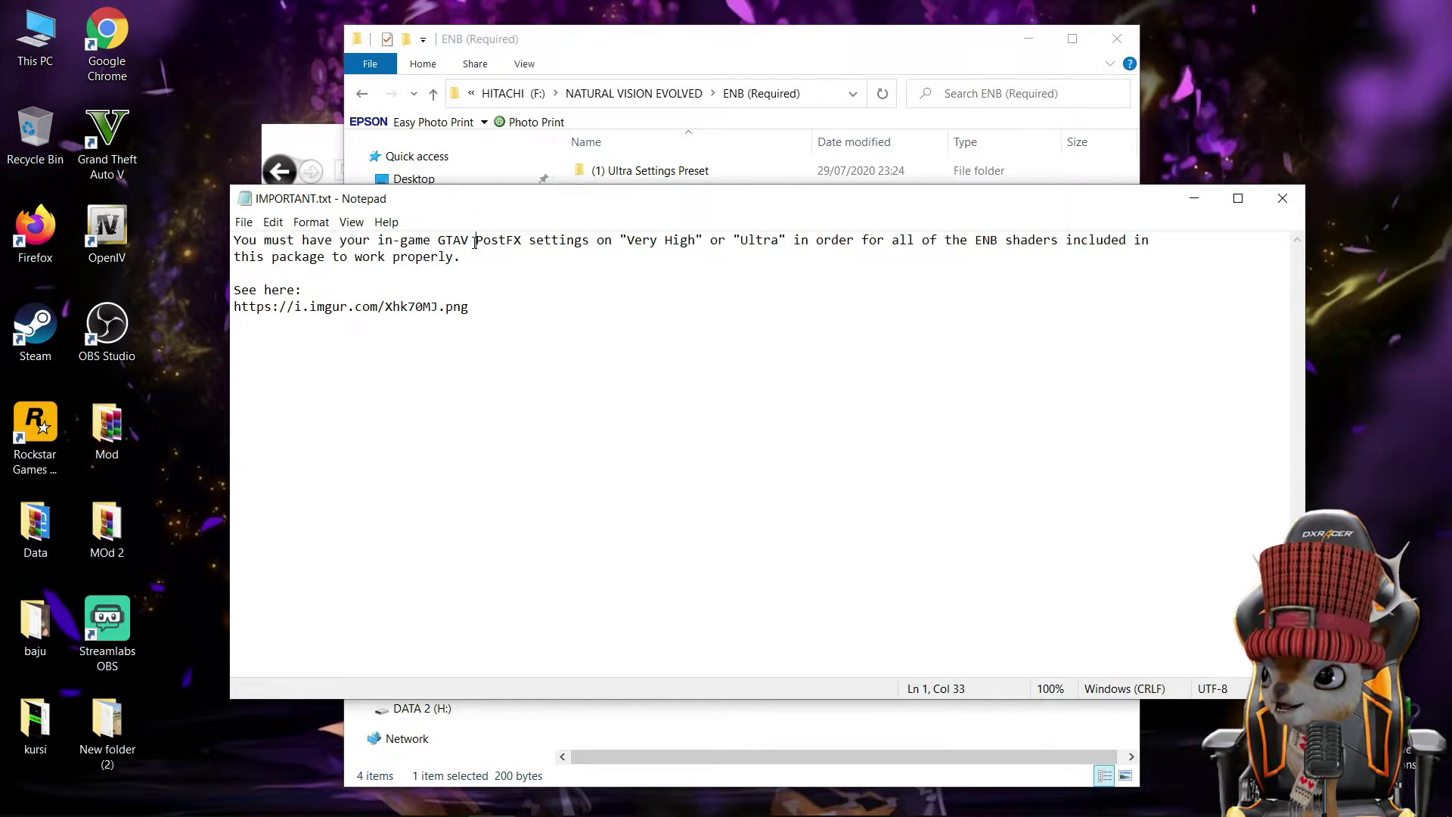
Step: Read the PostFX "Very High" or "Ultra" requirement in IMPORTANT.txt and close the file
left_click_drag(477, 241, 829, 248)
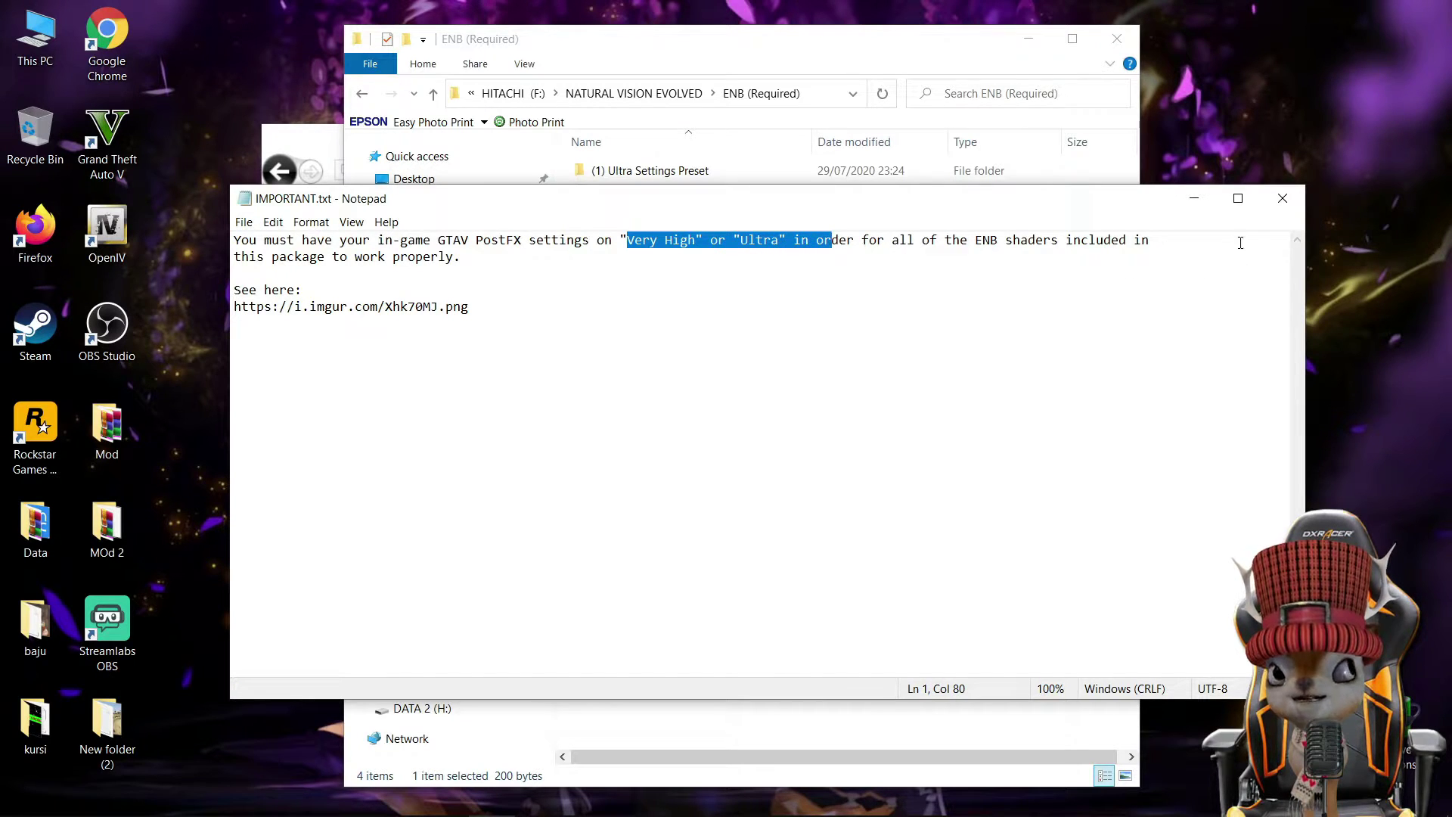
left_click(1283, 198)
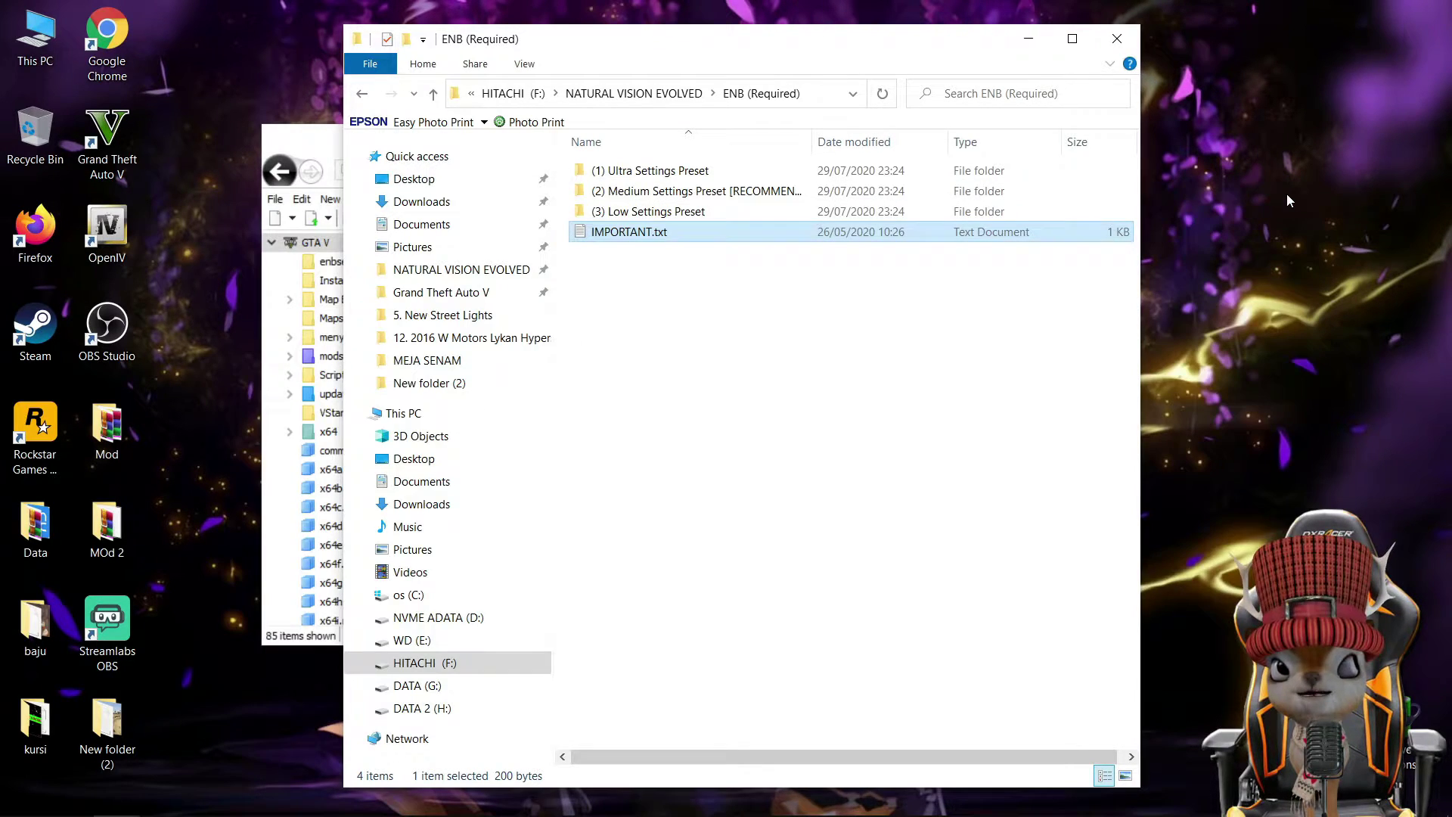
left_click(659, 329)
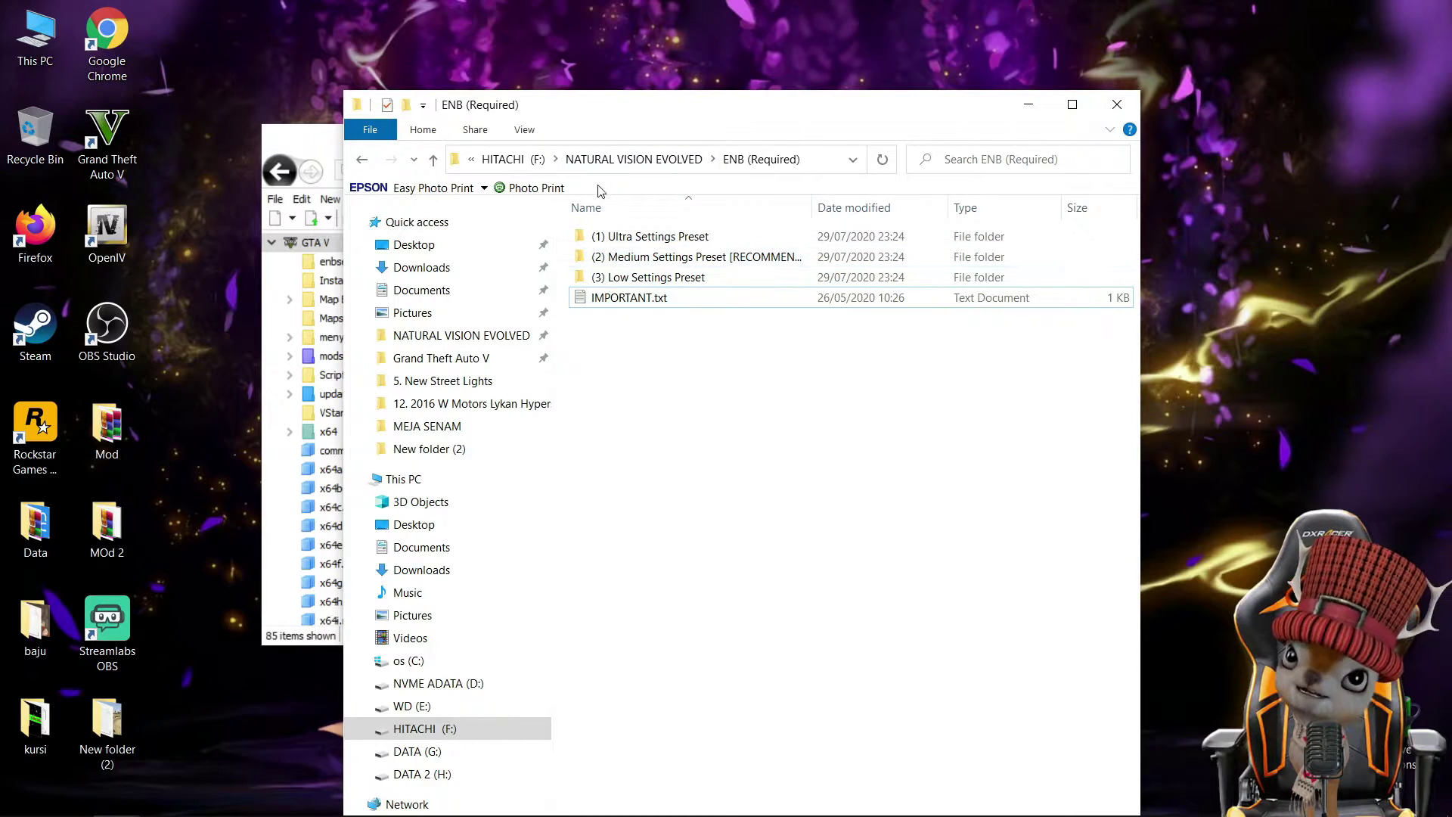
Step: Open the (2) Medium Settings Preset [RECOMMENDED] folder and copy its enbseries folder and all of its ENB files
left_click(654, 239)
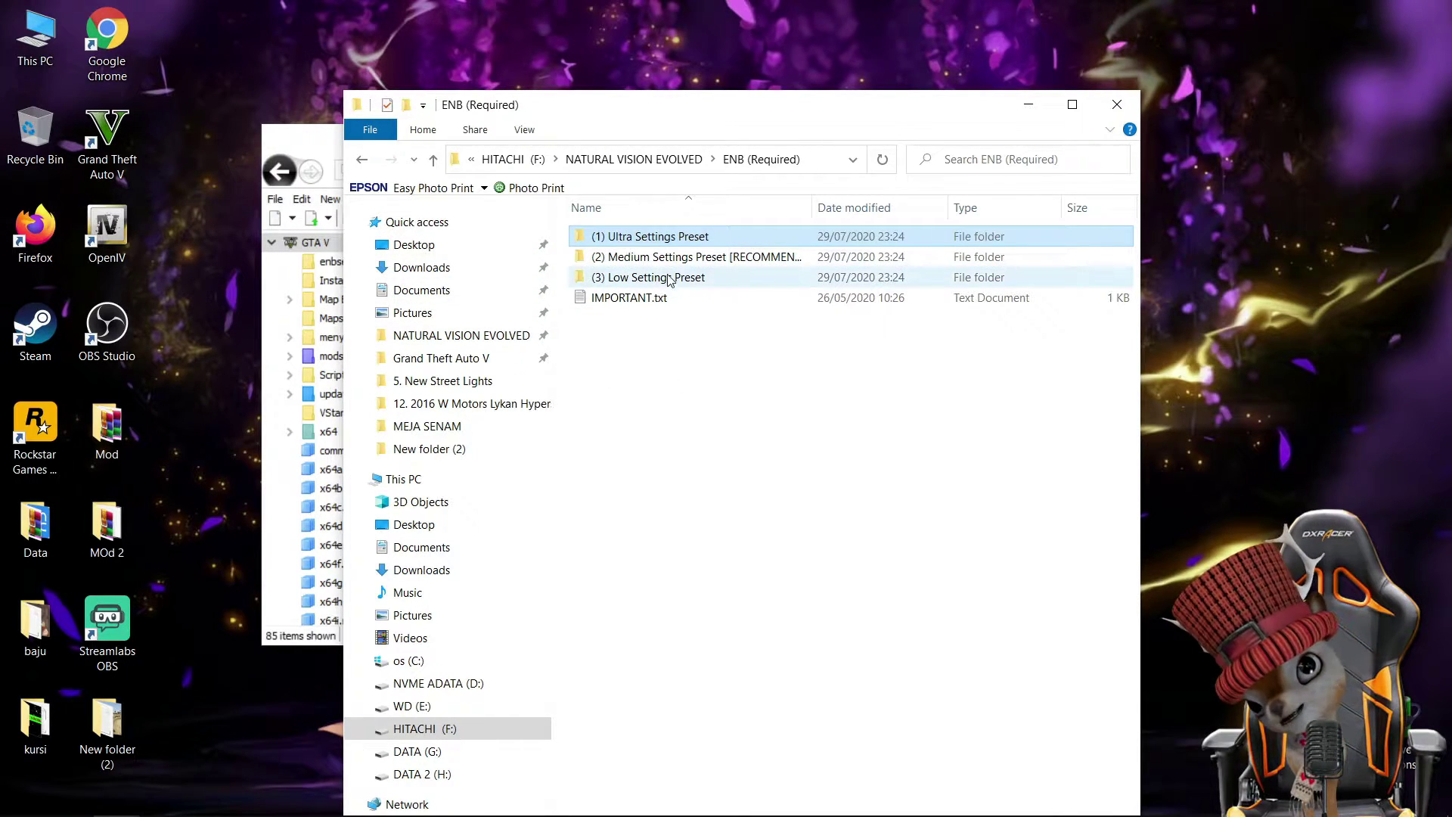
left_click(648, 259)
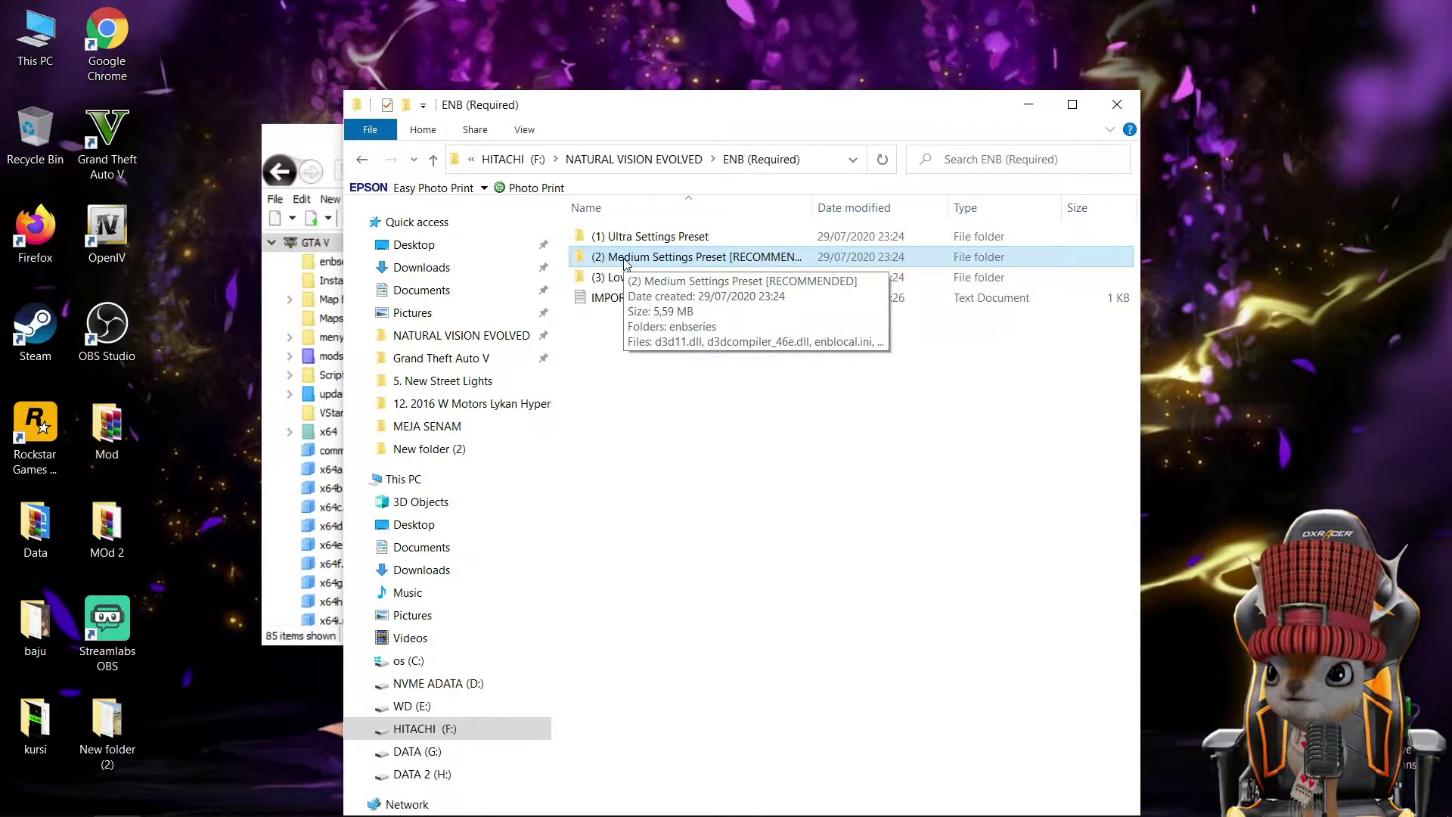
double_click(625, 258)
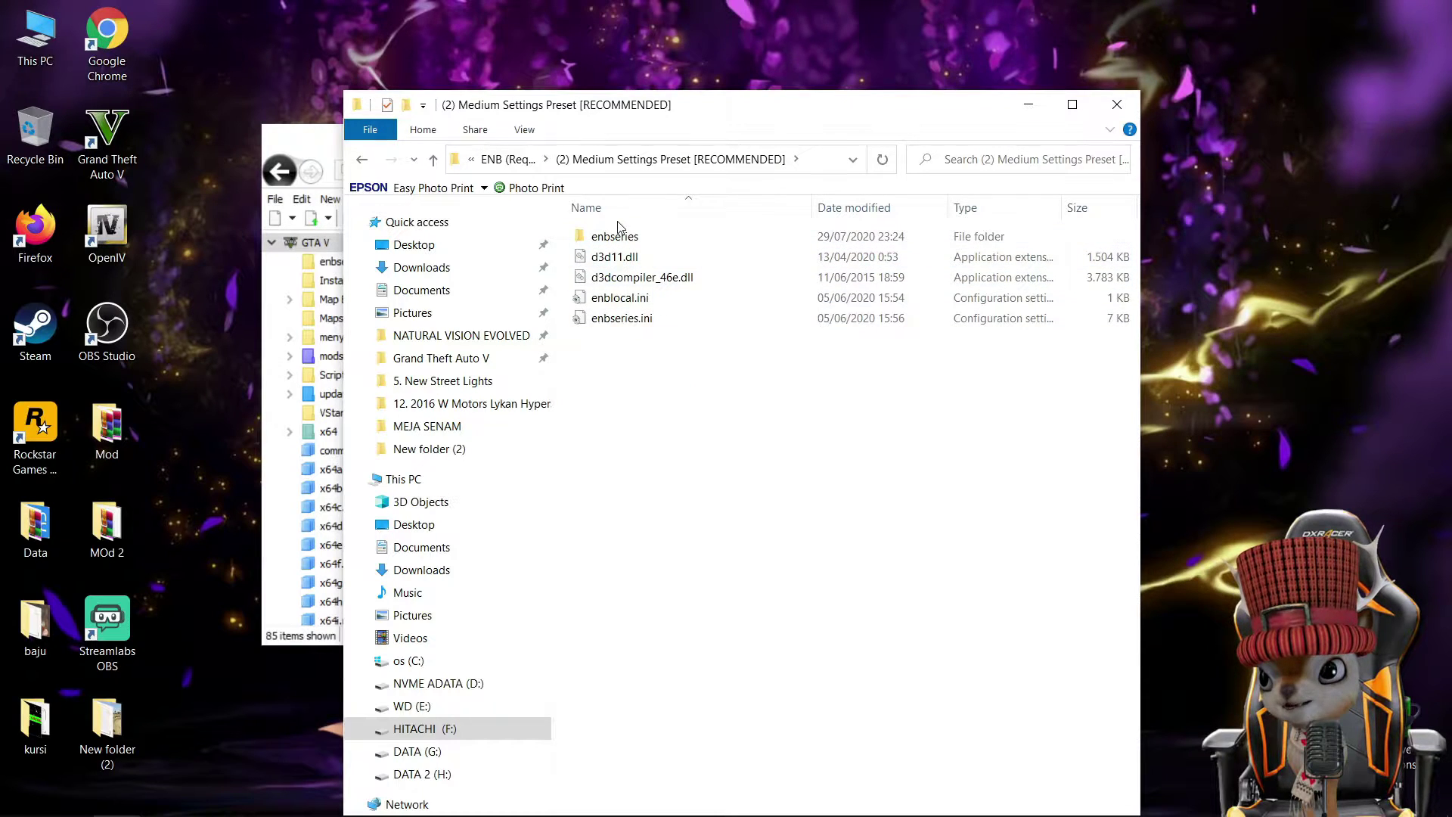
left_click_drag(647, 342, 624, 228)
right_click(627, 259)
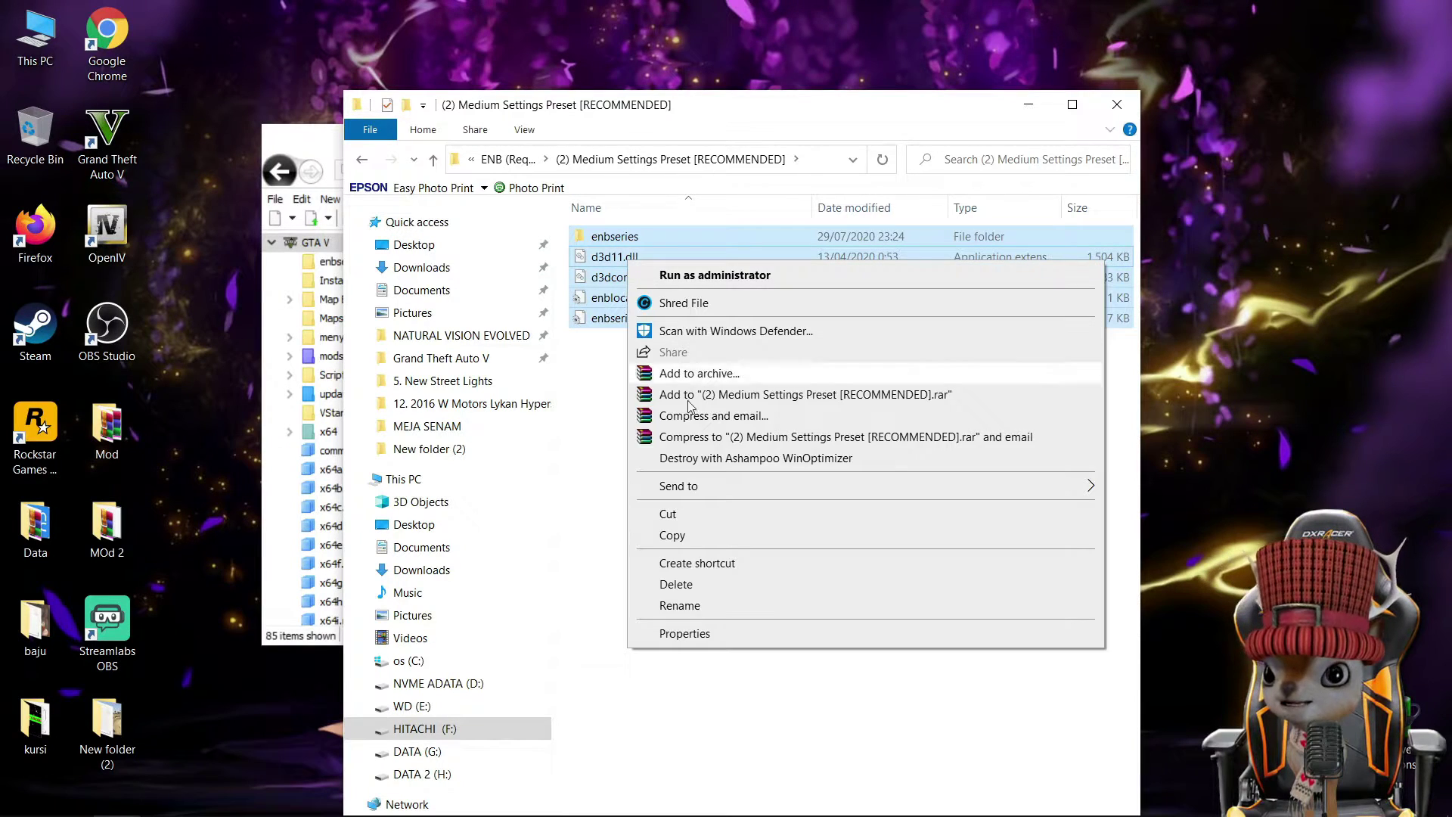
left_click(692, 535)
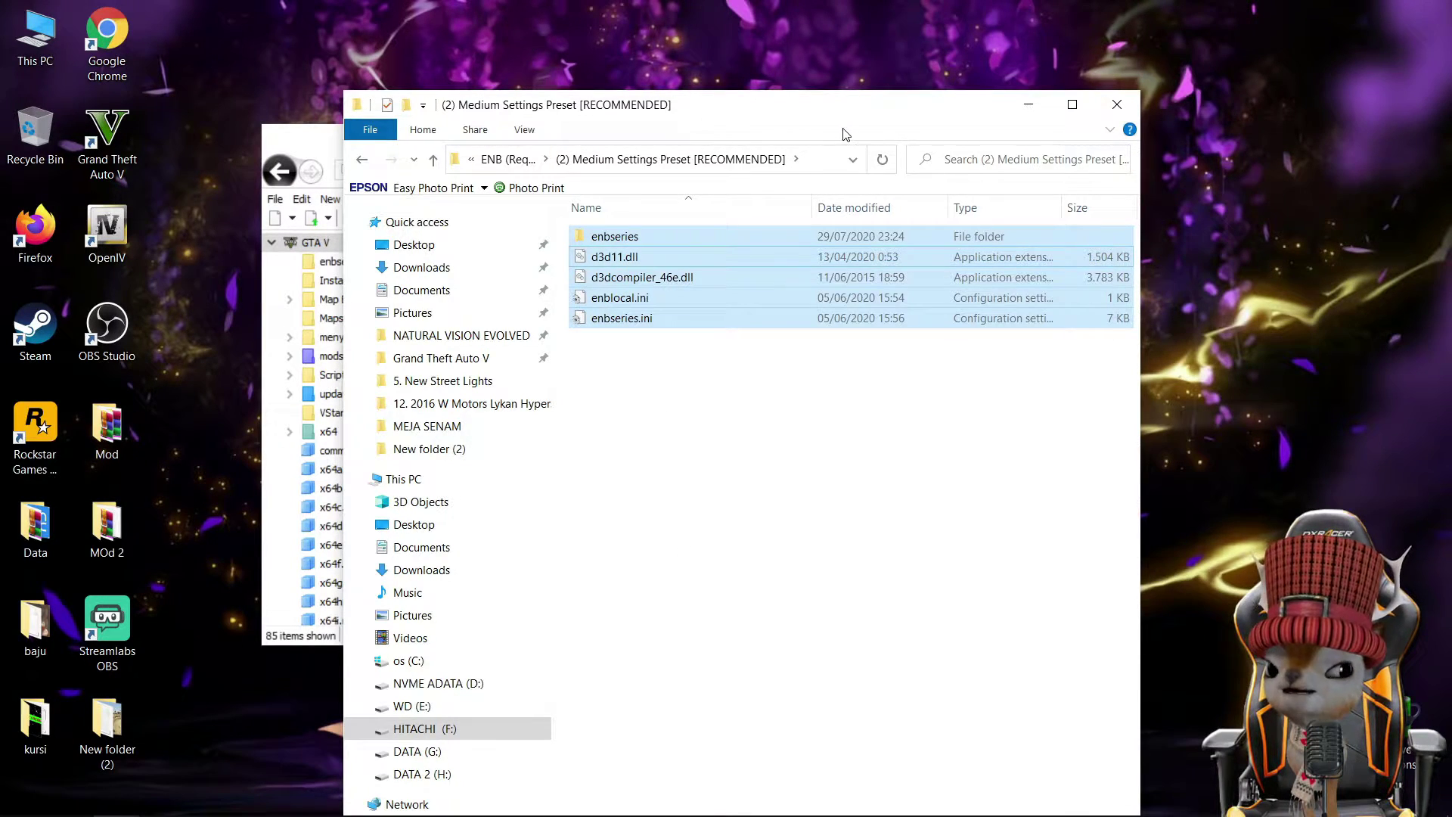
Step: Try to paste the Medium preset ENB files into the Grand Theft Auto V game folder, cancelling the file replacement
left_click(446, 358)
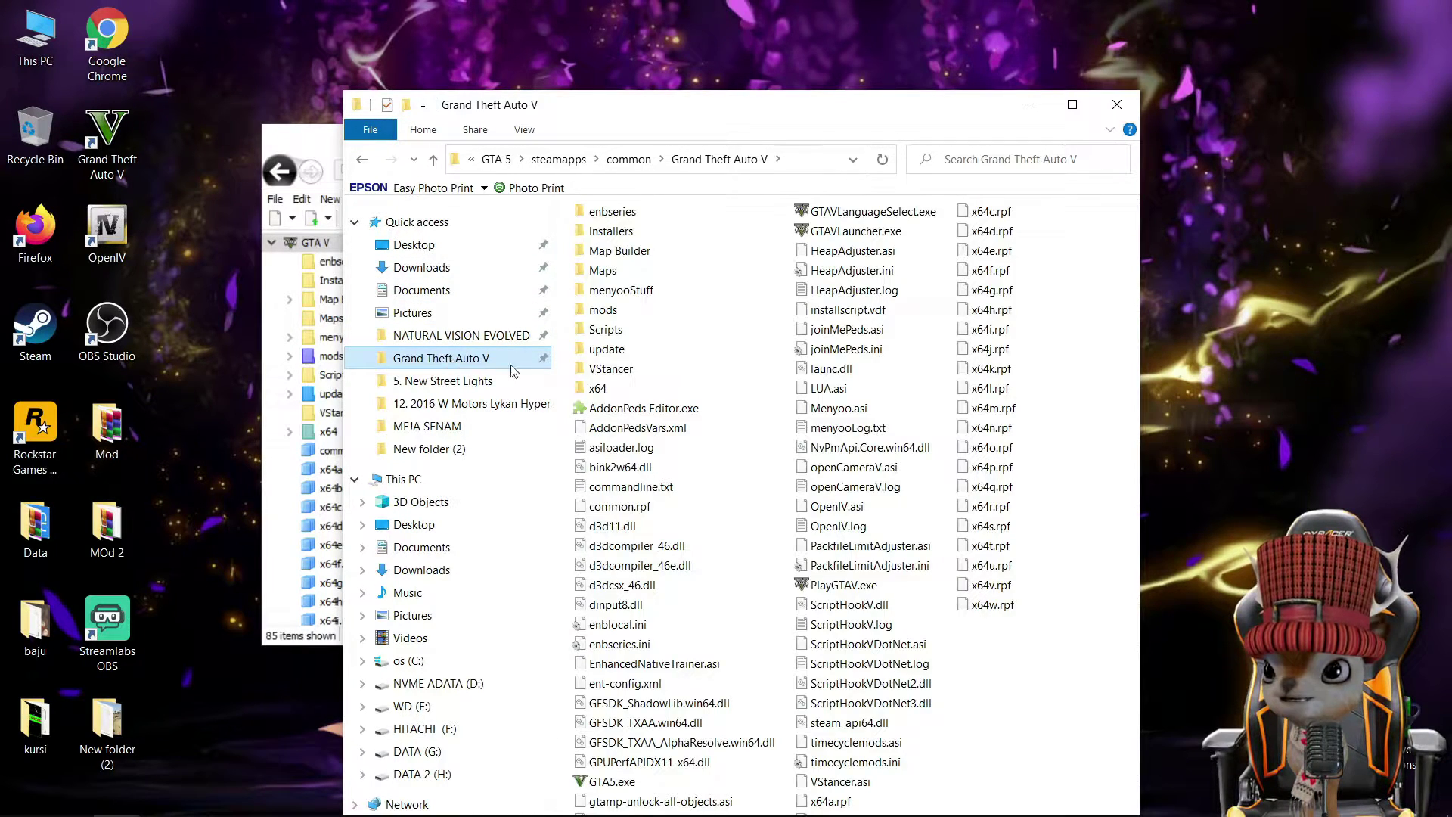
right_click(1055, 472)
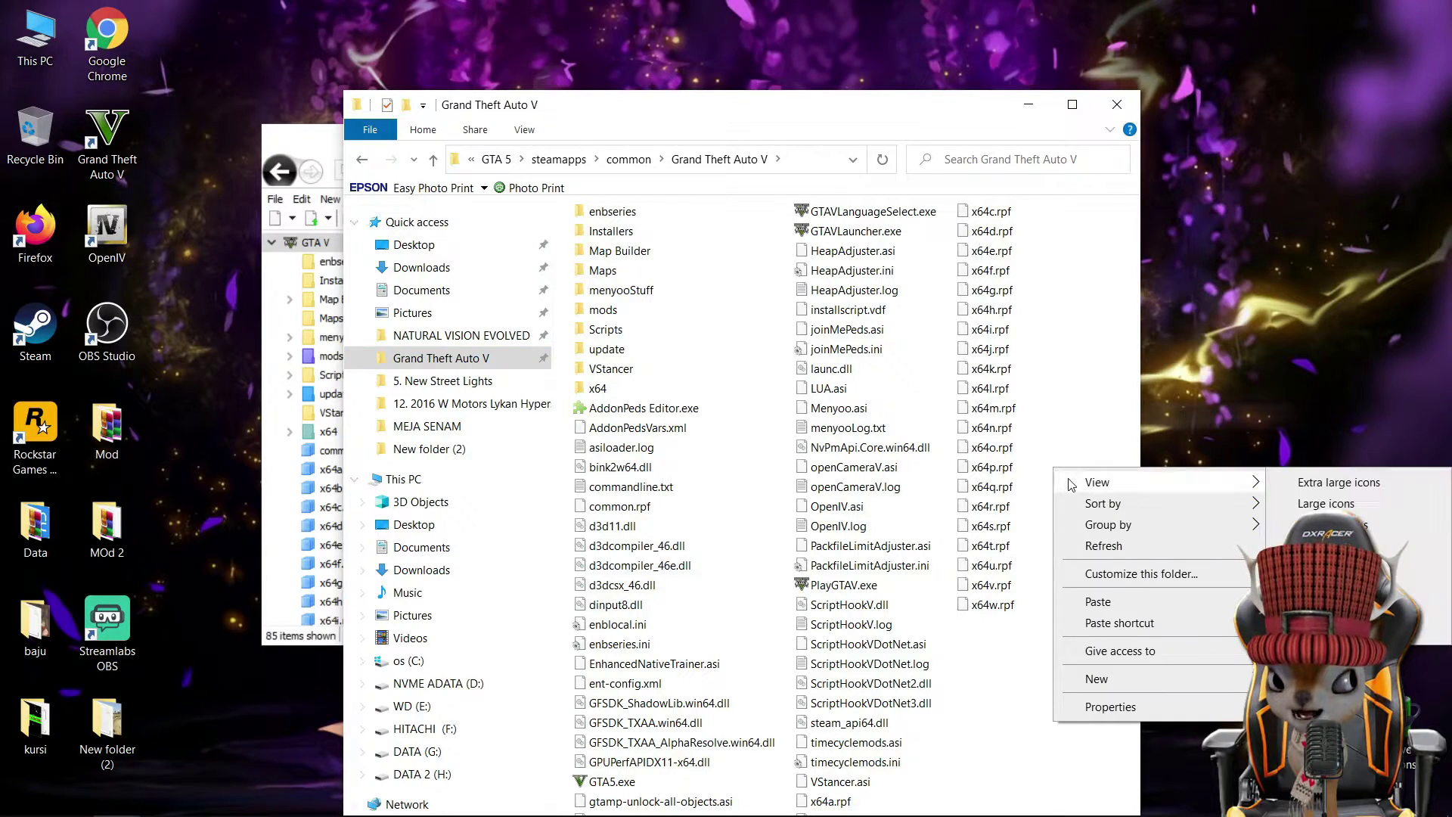
left_click(1096, 602)
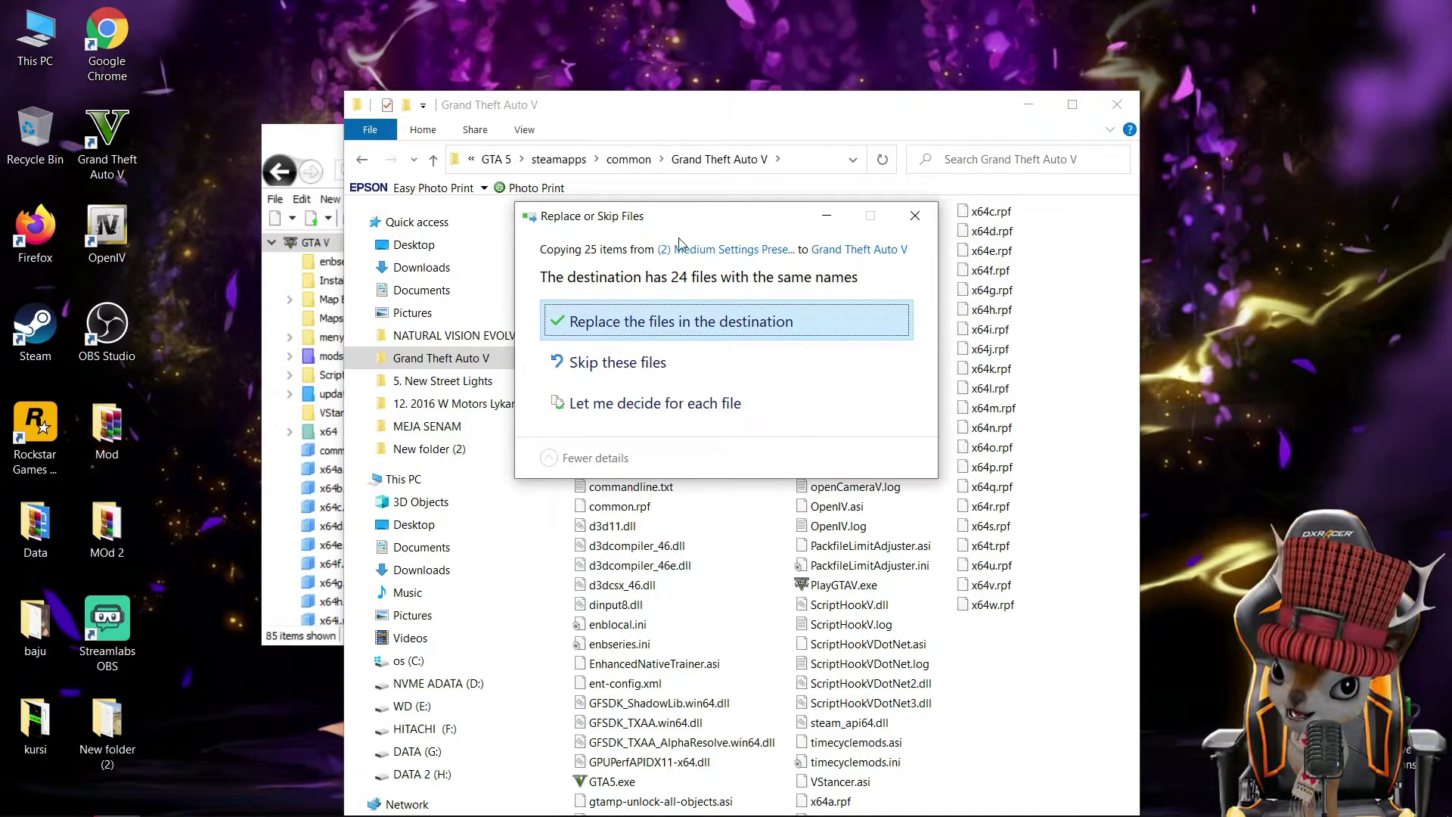
left_click(915, 217)
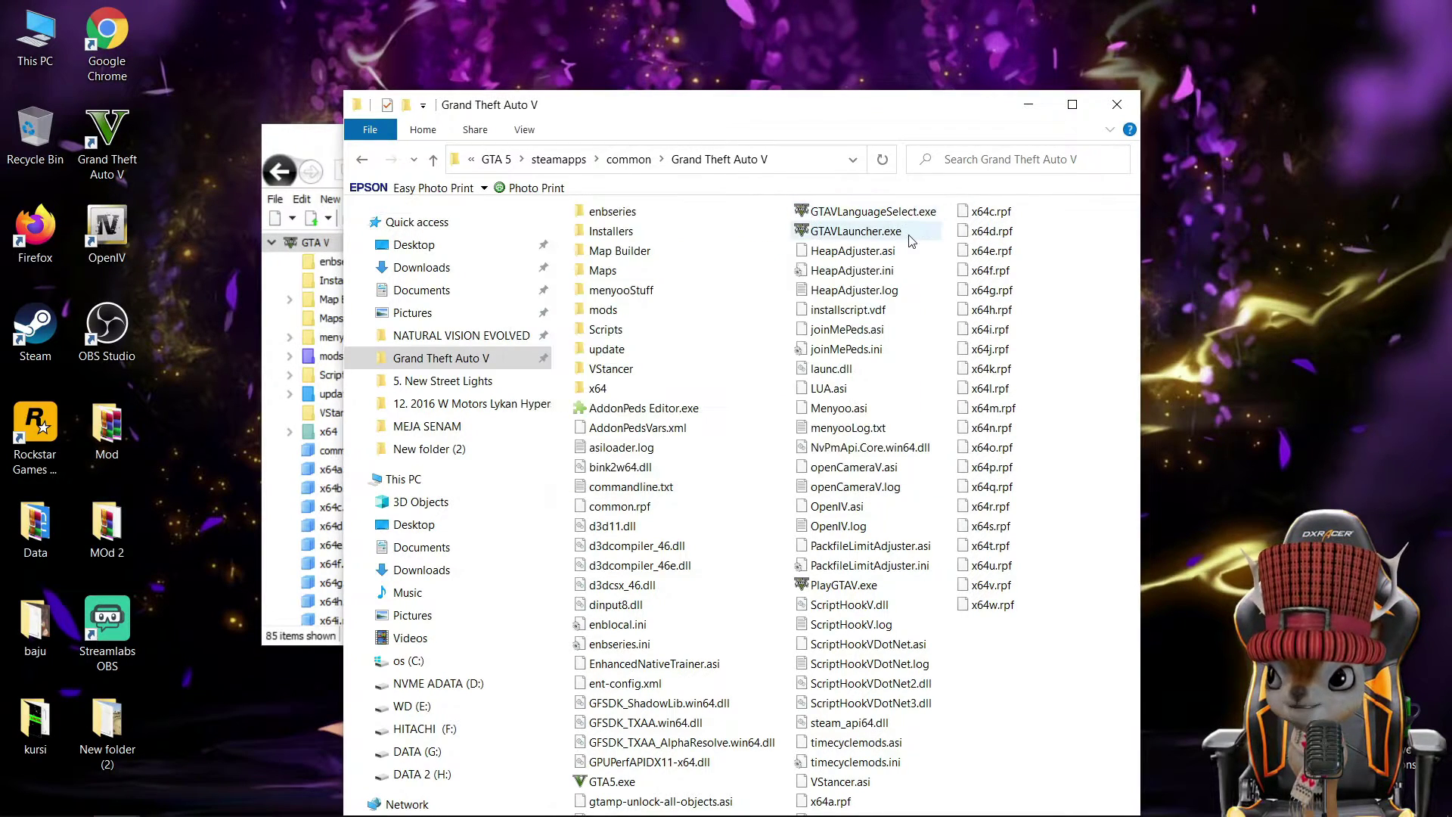
Step: Copy timecyclemods.asi and timecyclemods.ini from the Main Files (Required) folder inside NATURAL VISION EVOLVED
left_click(462, 335)
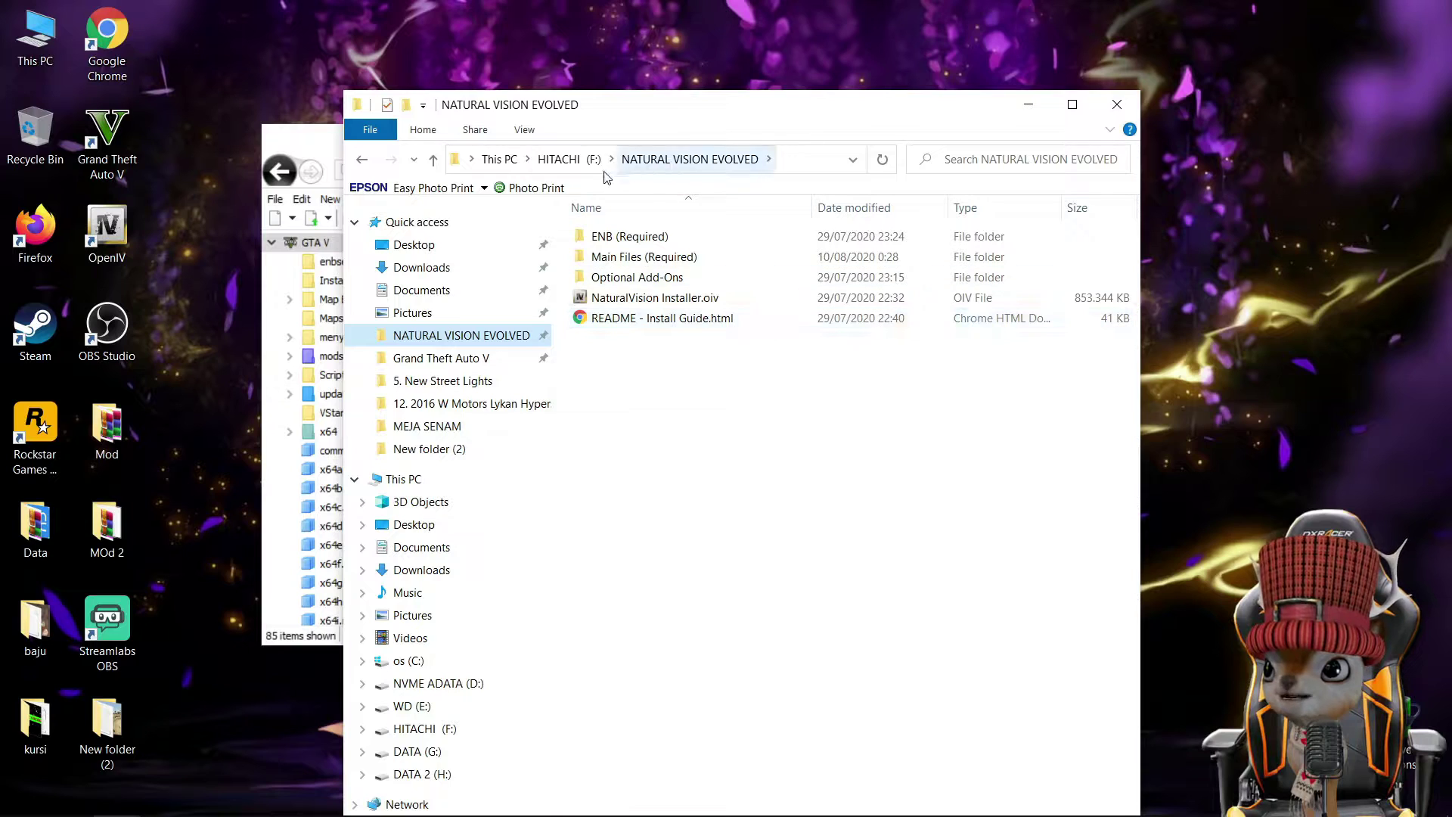
mouse_move(621, 262)
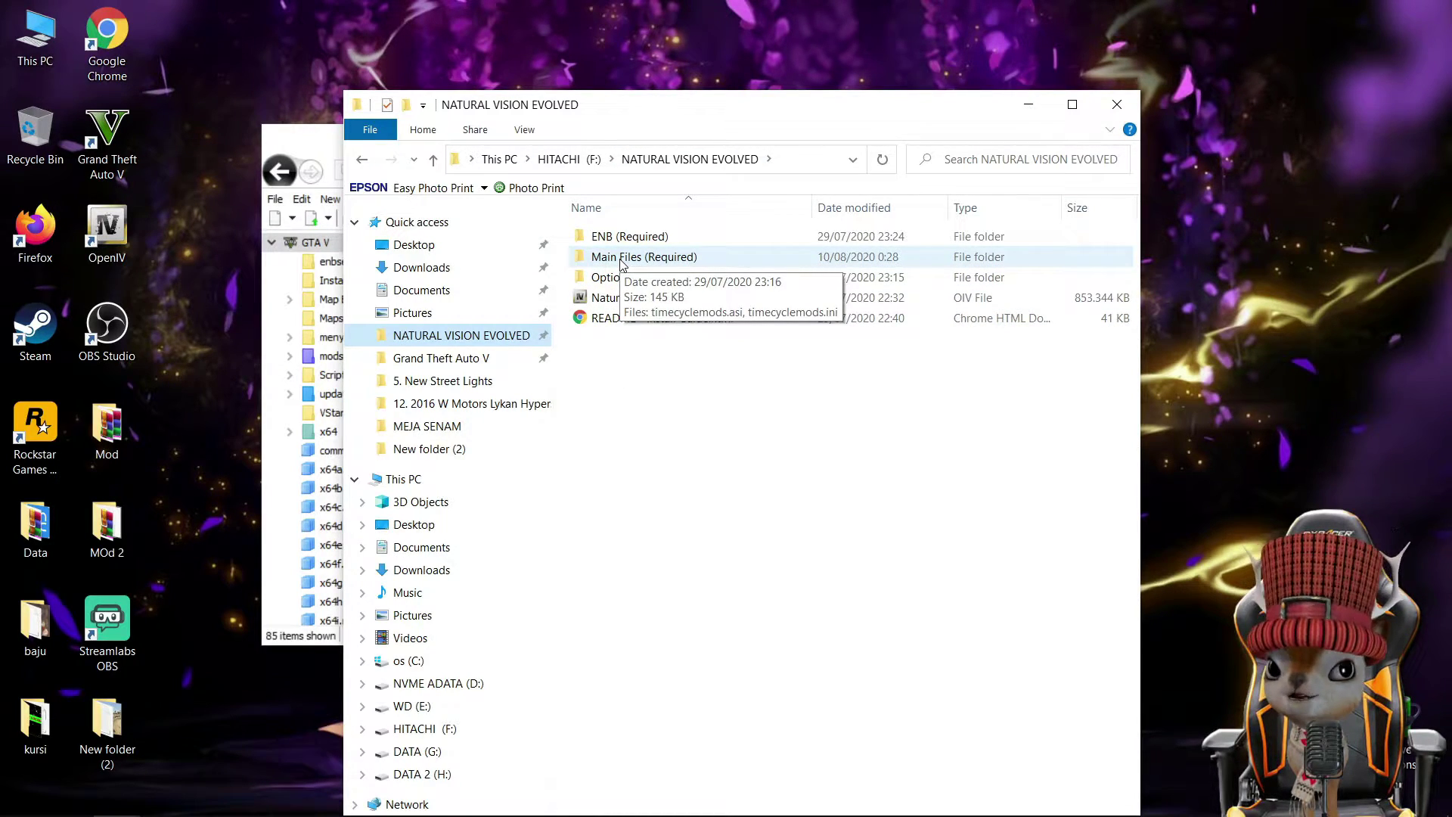
double_click(620, 259)
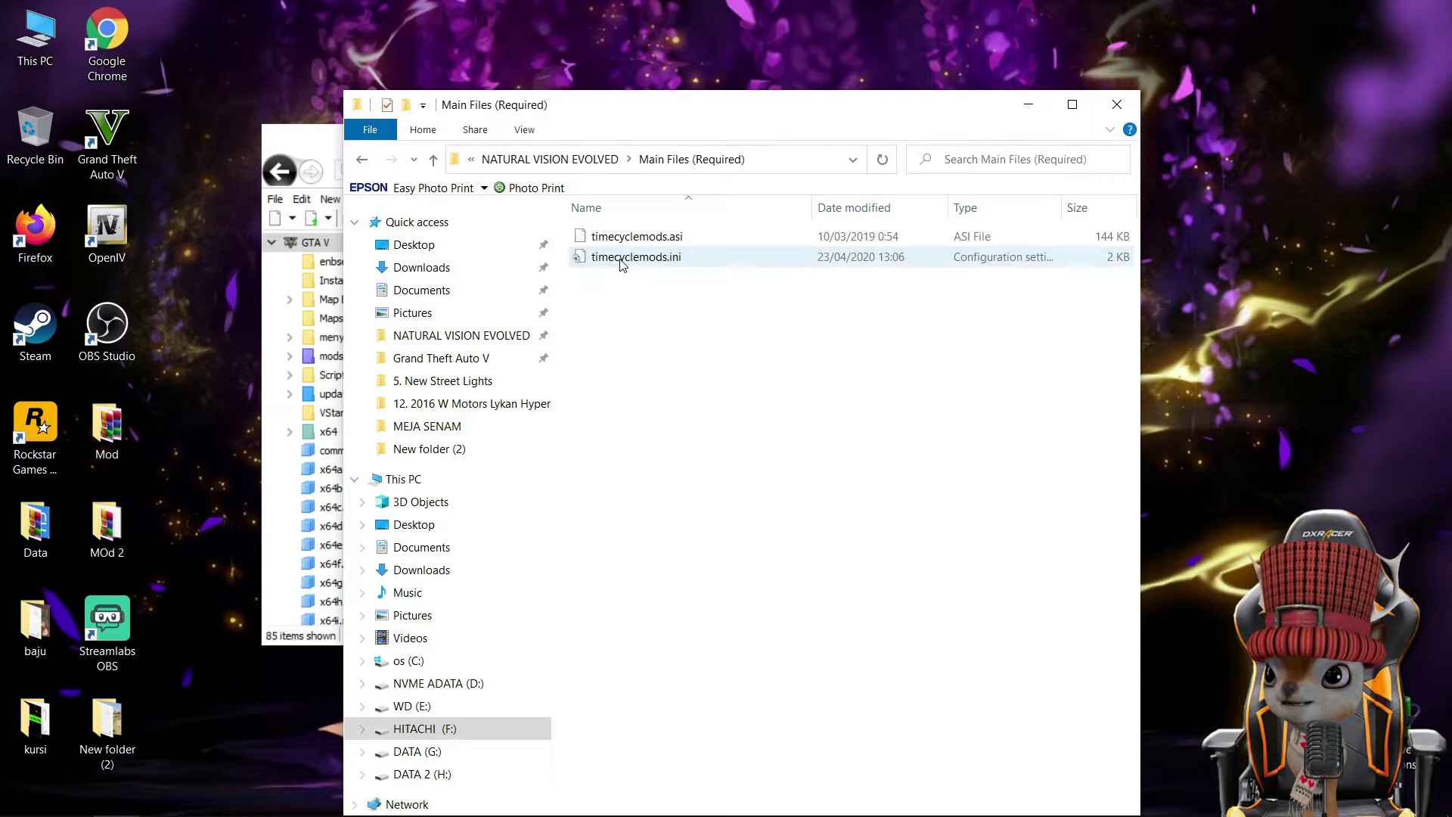
left_click_drag(679, 333, 619, 241)
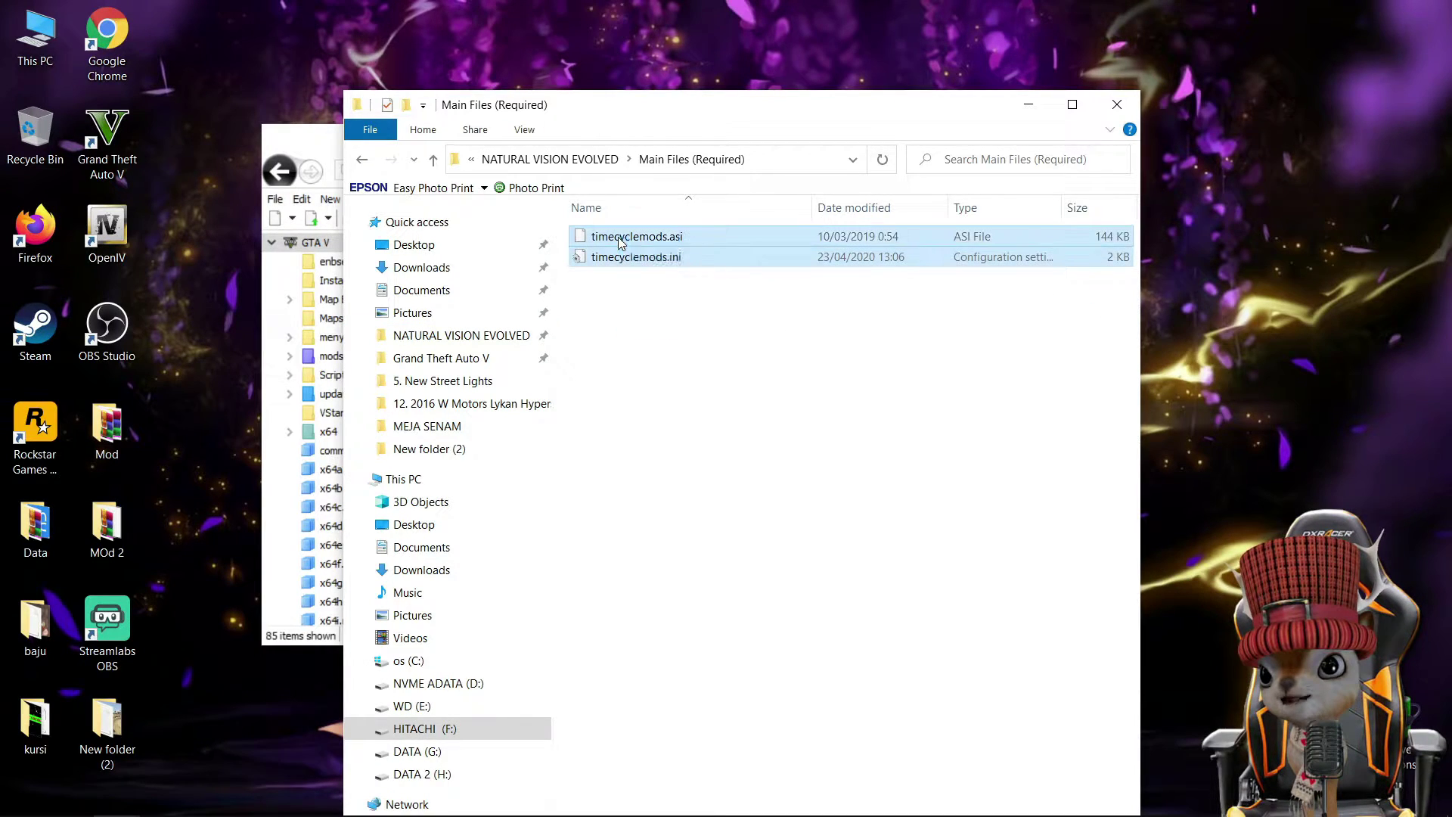
right_click(620, 242)
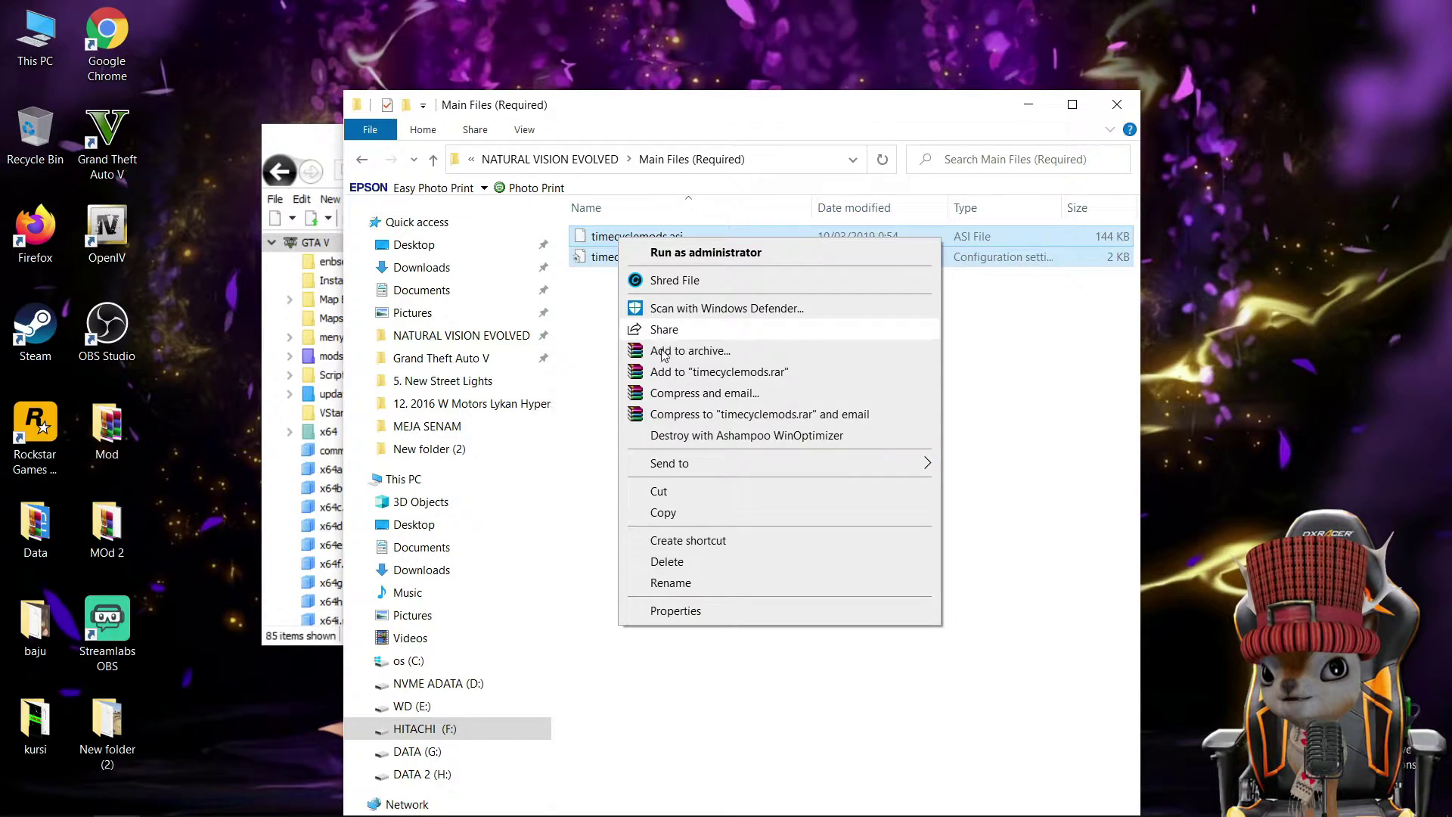
left_click(670, 512)
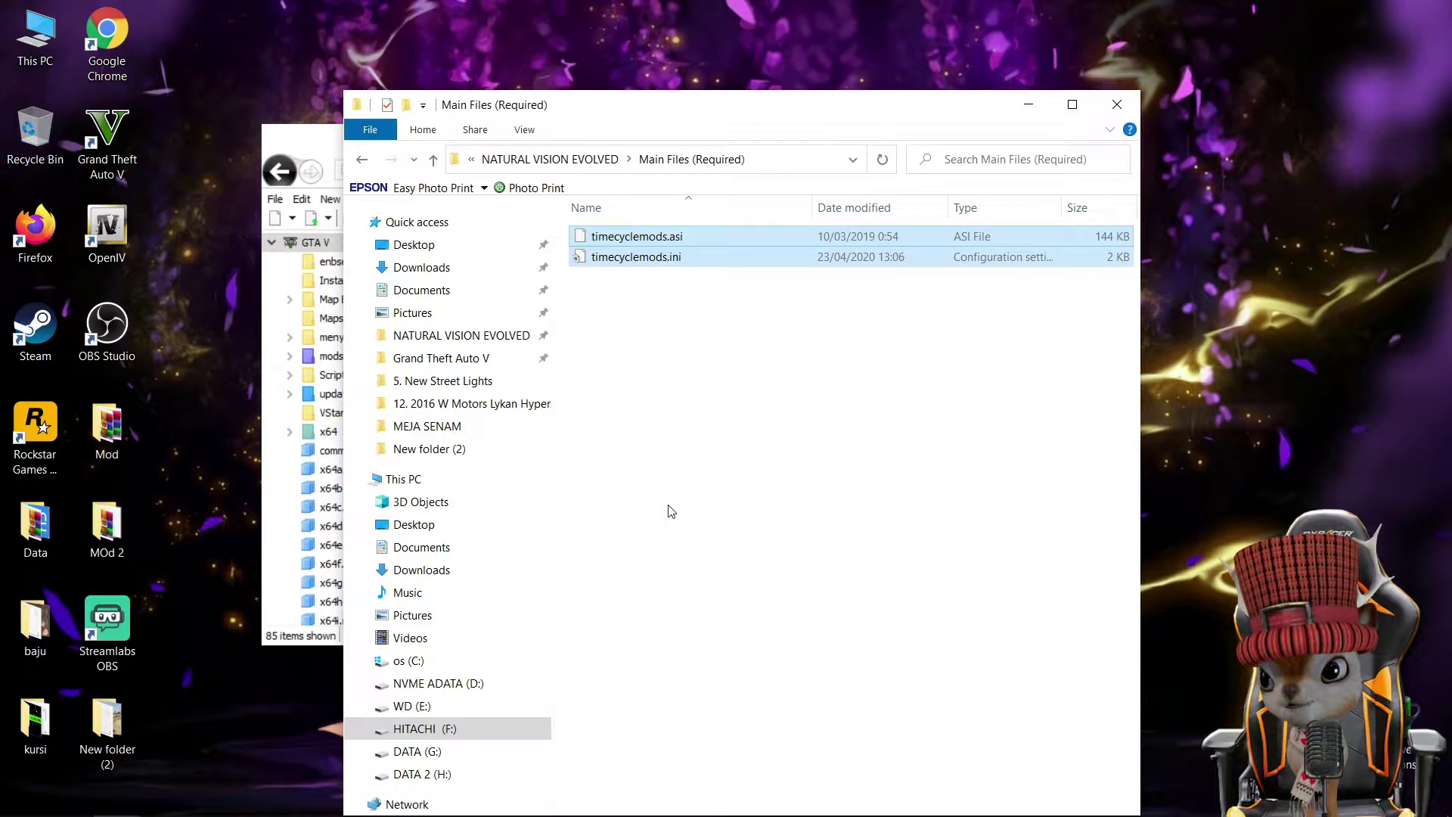
Step: Try to paste the two timecyclemods files into the Grand Theft Auto V folder, cancel the replacement, and close File Explorer
left_click(428, 367)
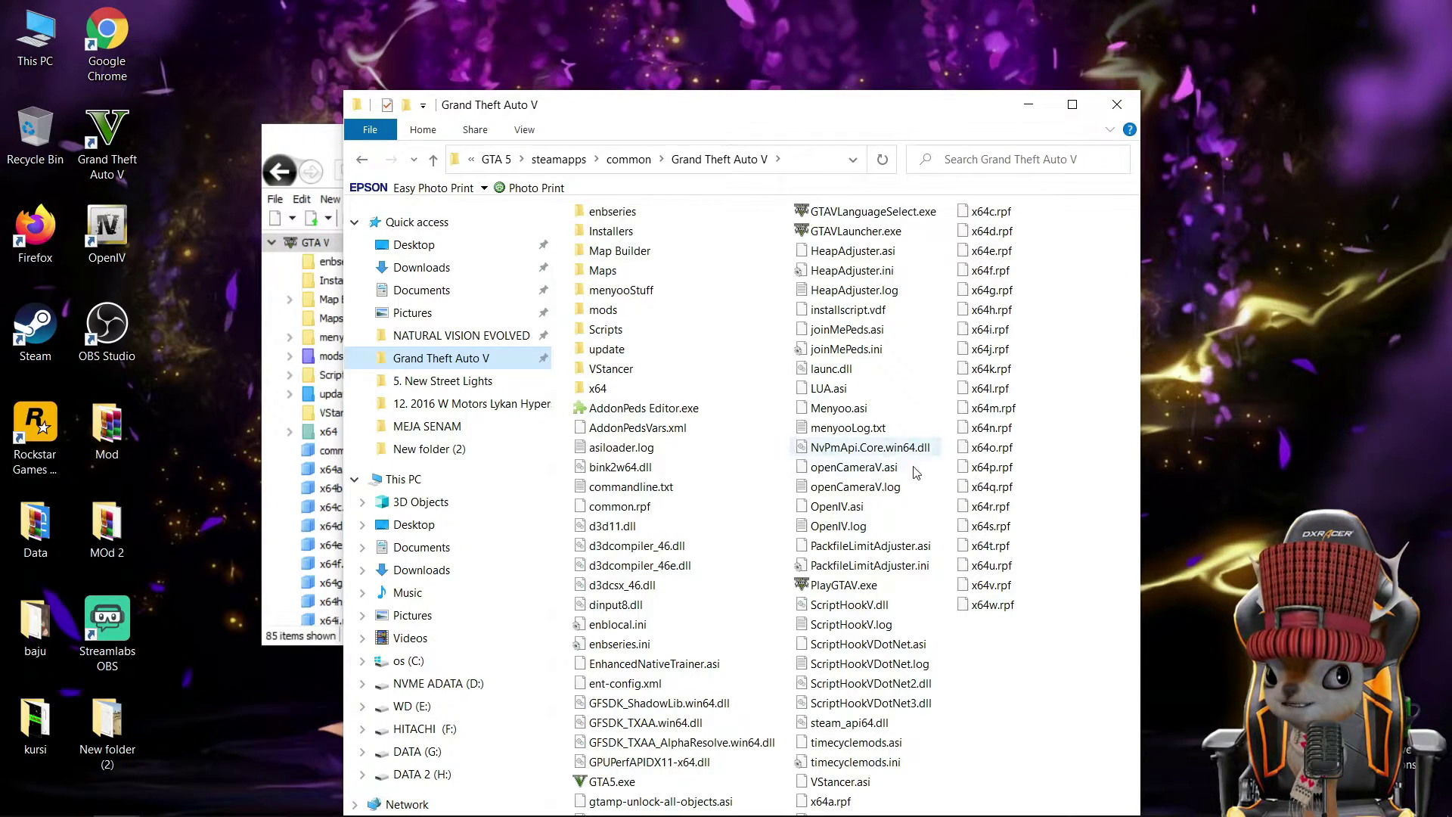
right_click(1054, 512)
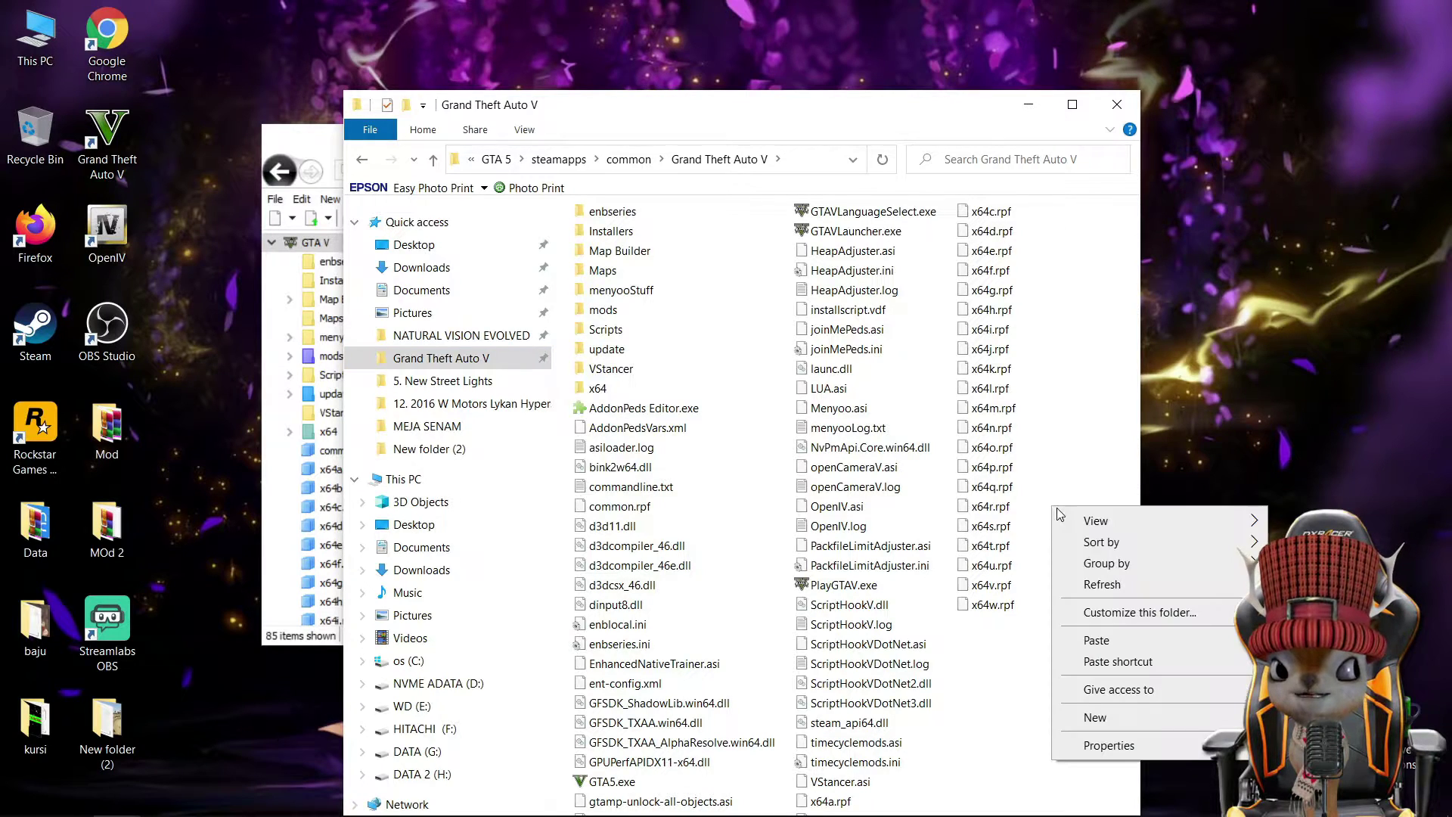
left_click(1089, 641)
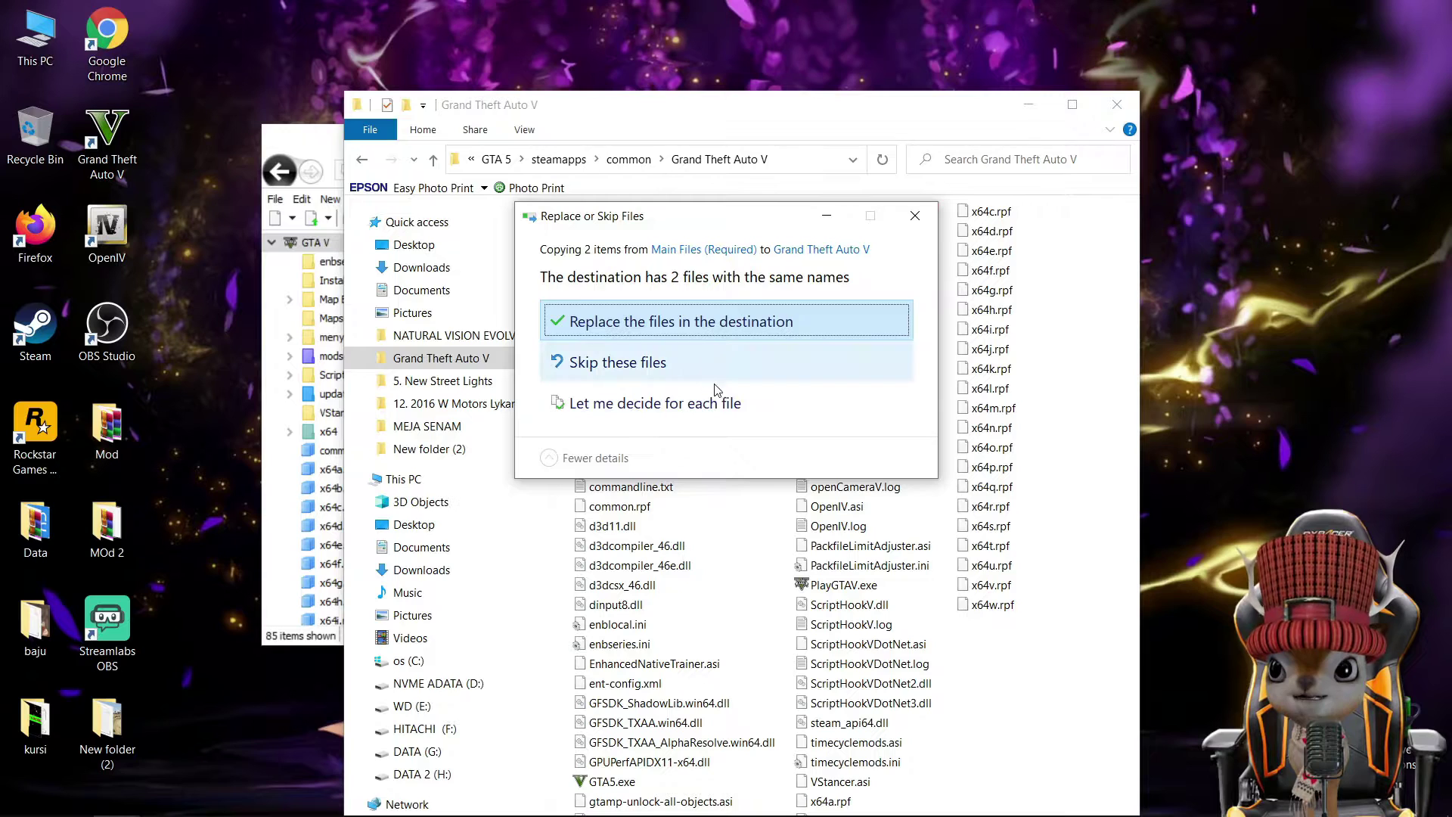
left_click(909, 218)
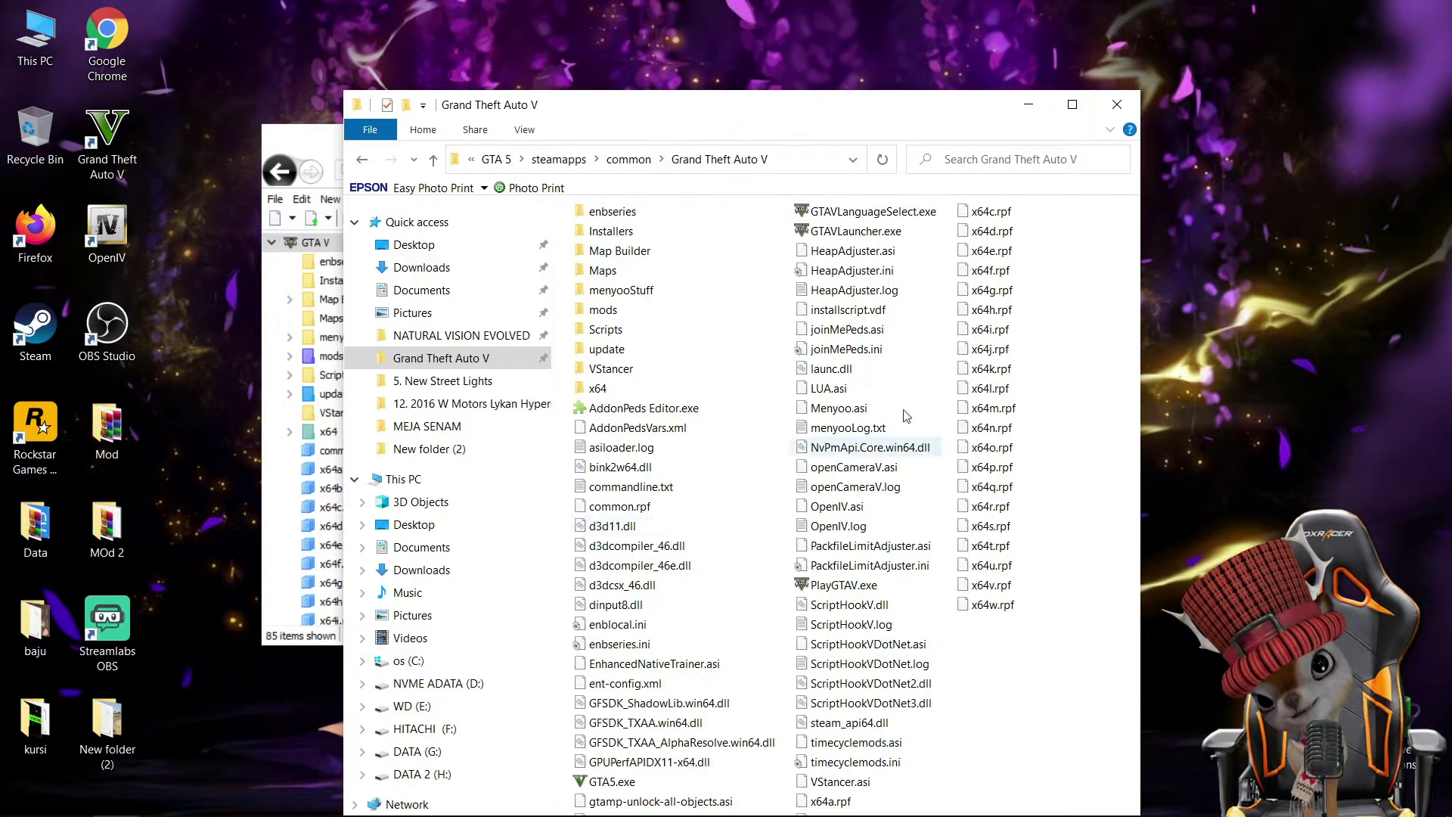
left_click(1117, 110)
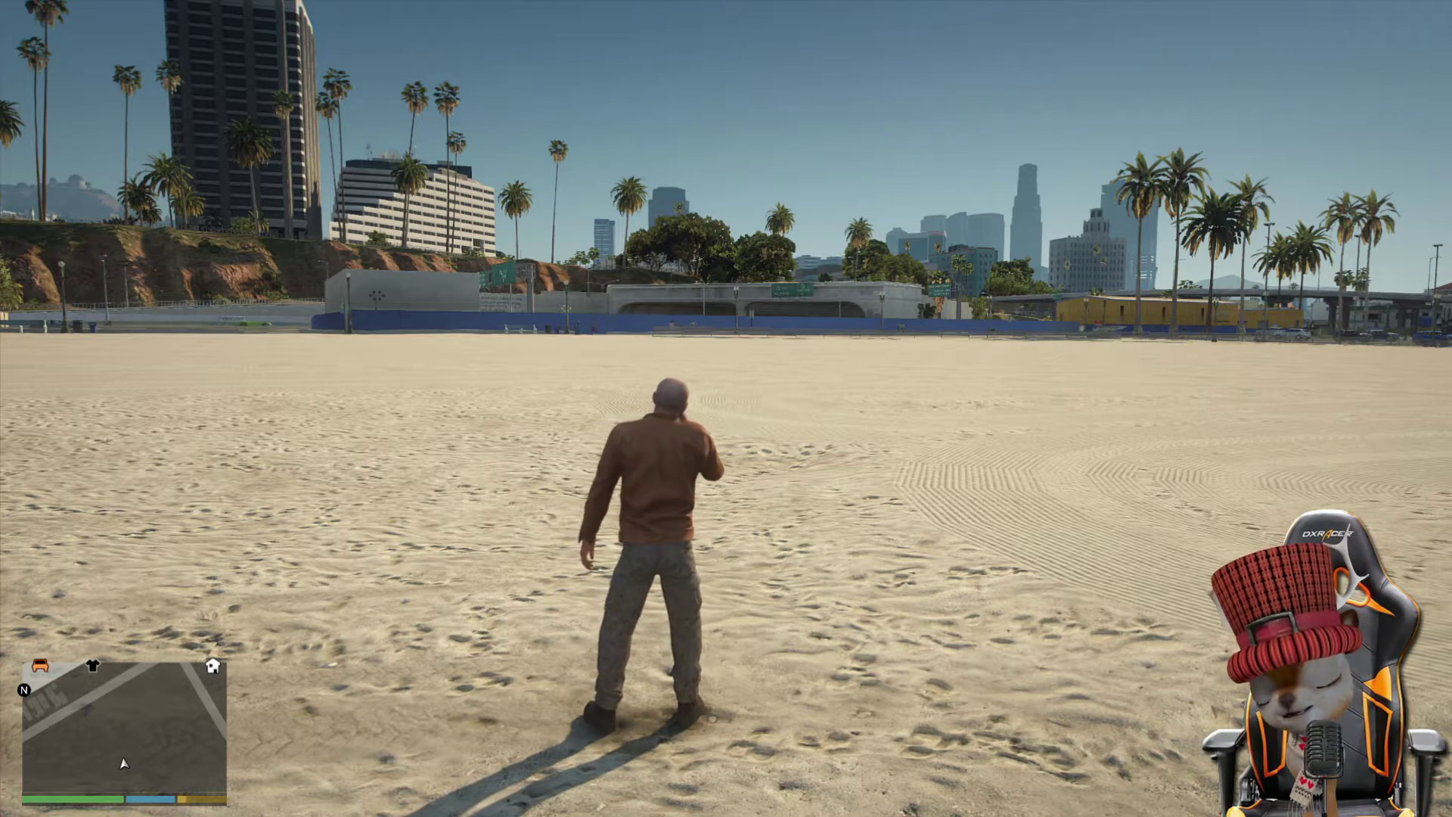
Step: In the running game, open the ENBSeries editor, switch UseEffect off, and turn on EnableAdaptation and EnableBloom
key("shift+Return")
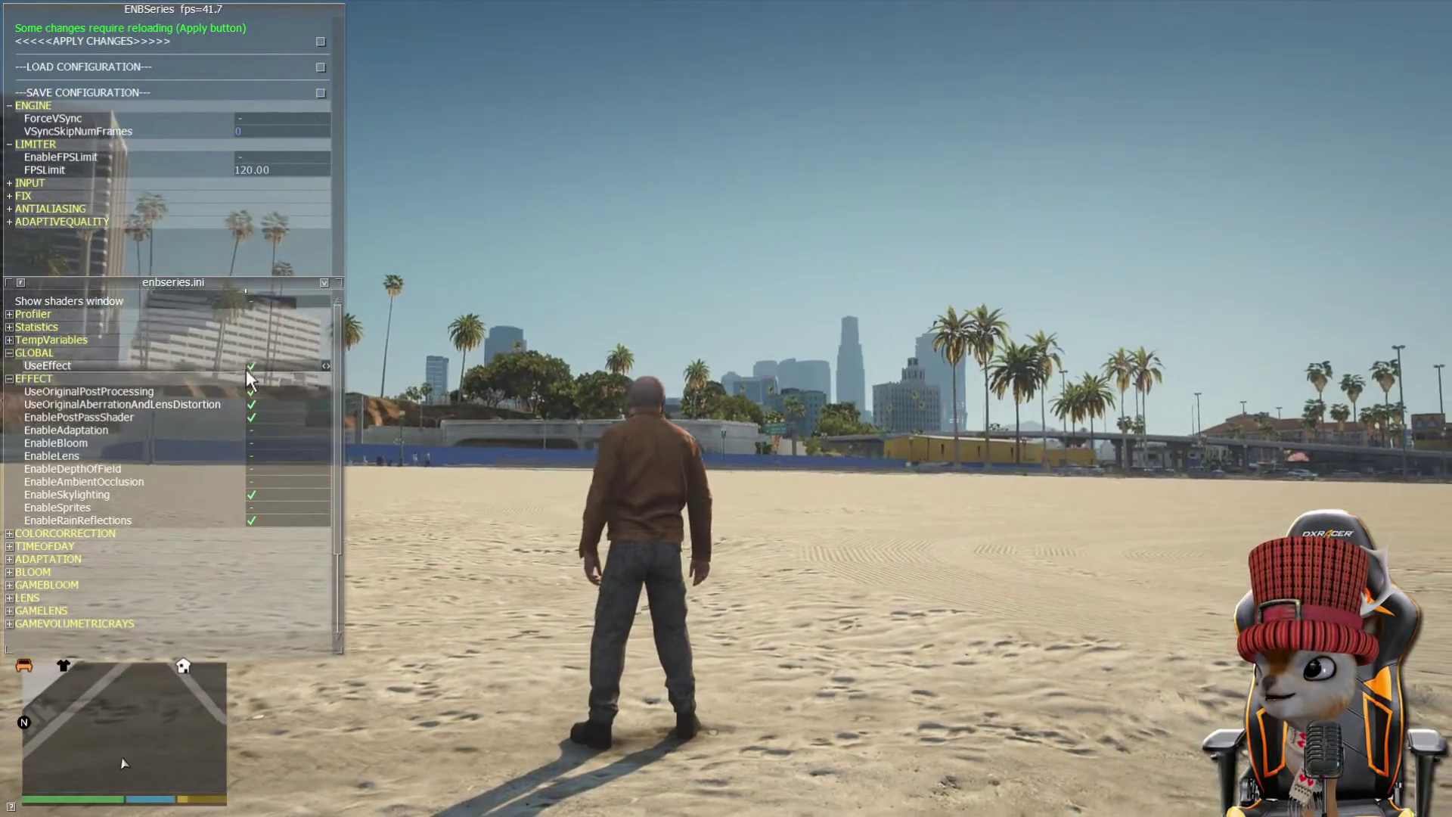
left_click(260, 364)
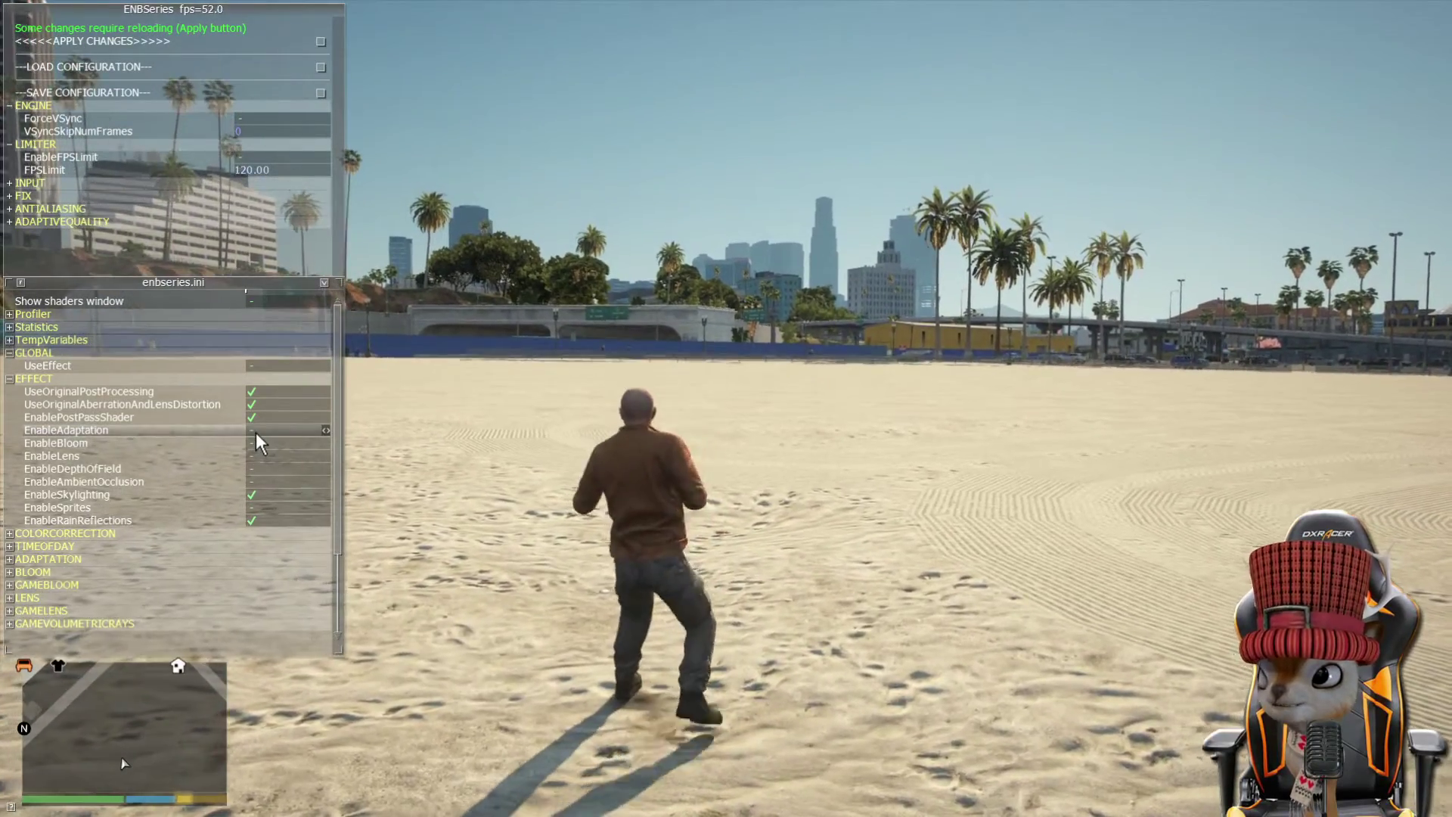
left_click(255, 431)
left_click(255, 443)
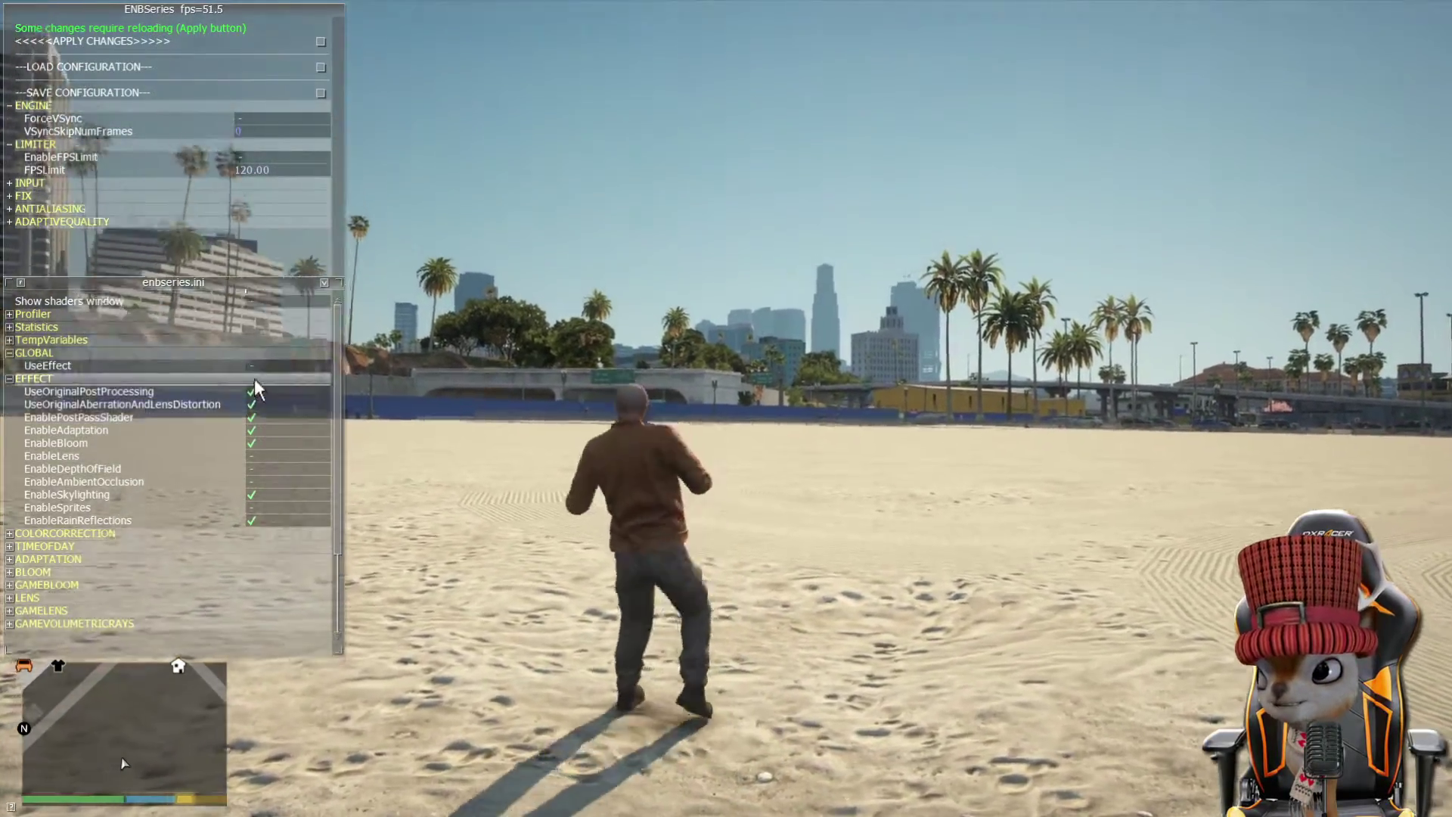
left_click(253, 365)
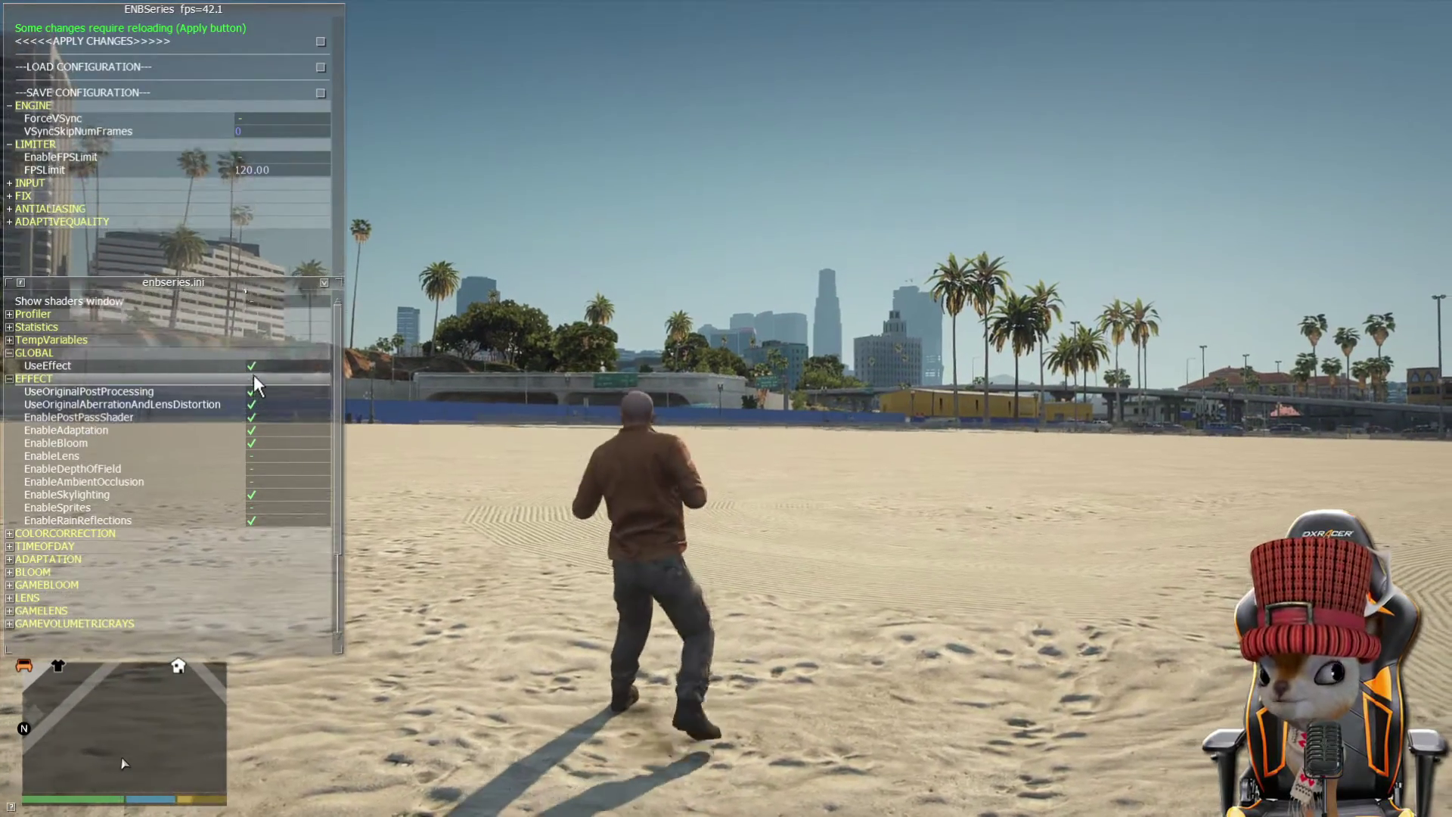
left_click(252, 367)
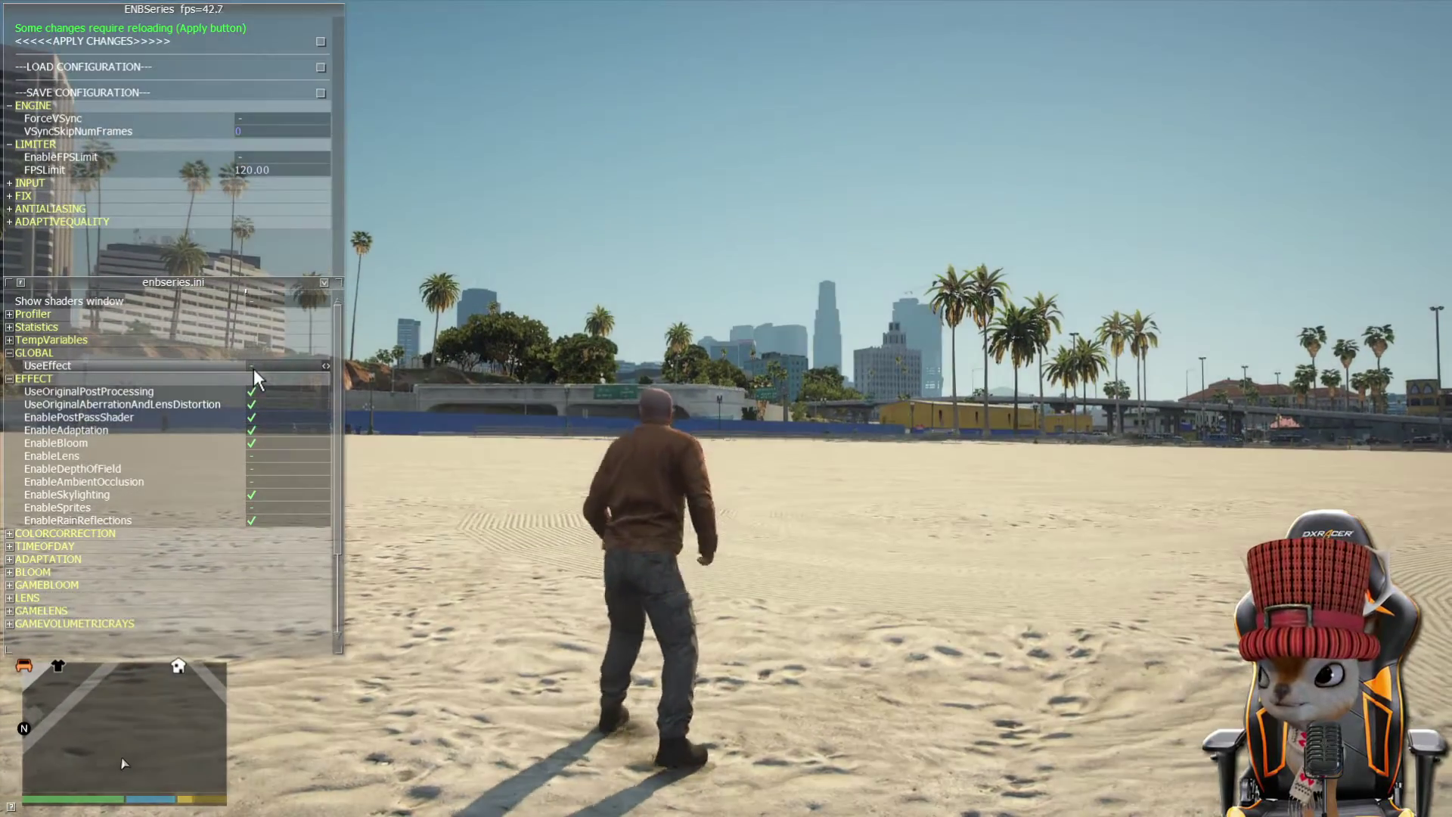
Step: Turn on EnableLens, EnableDepthOfField, EnableAmbientOcclusion and EnableSprites in the ENB effect settings, and close the editor
left_click(260, 457)
left_click(257, 468)
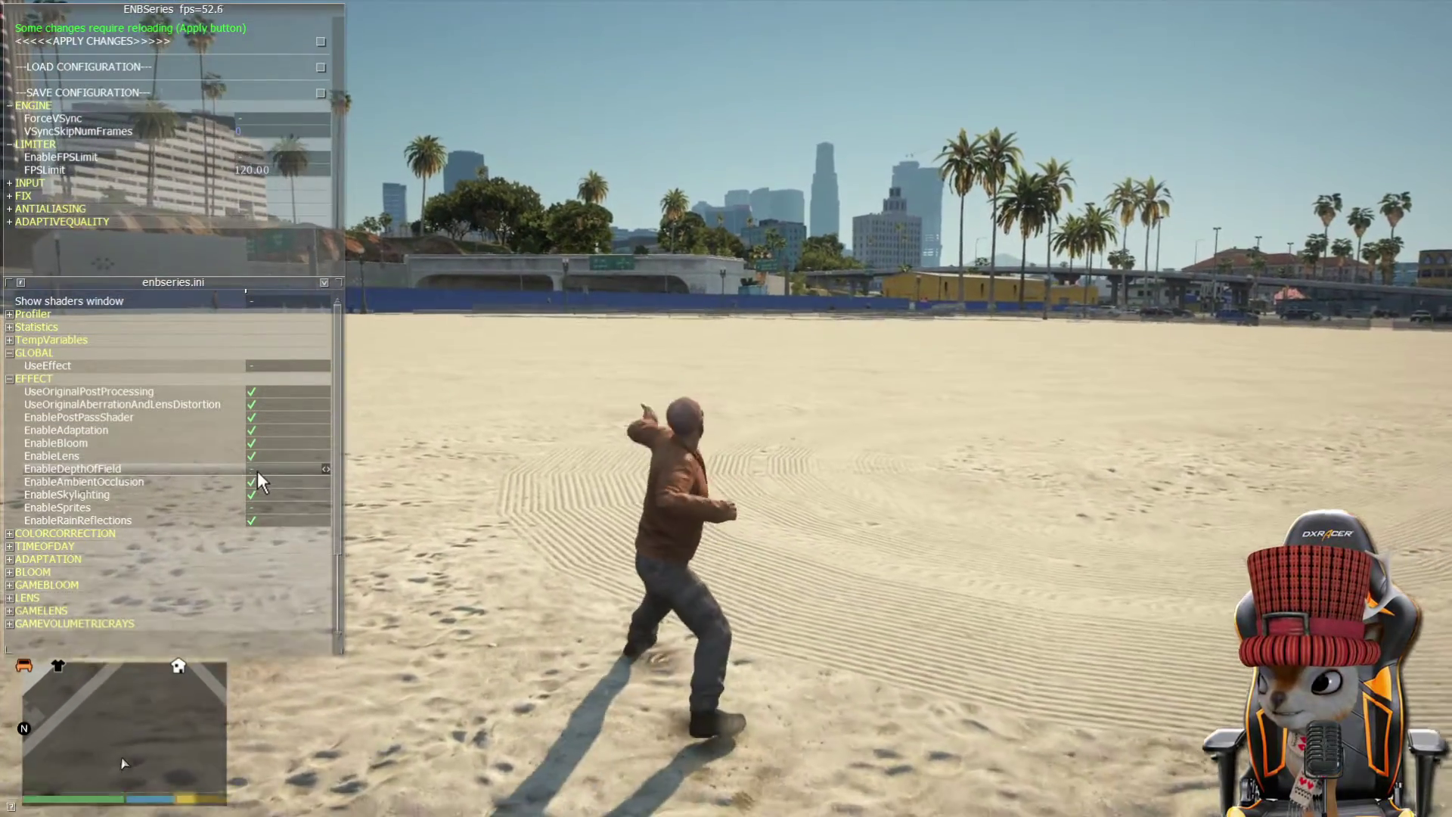
left_click(257, 482)
left_click(257, 507)
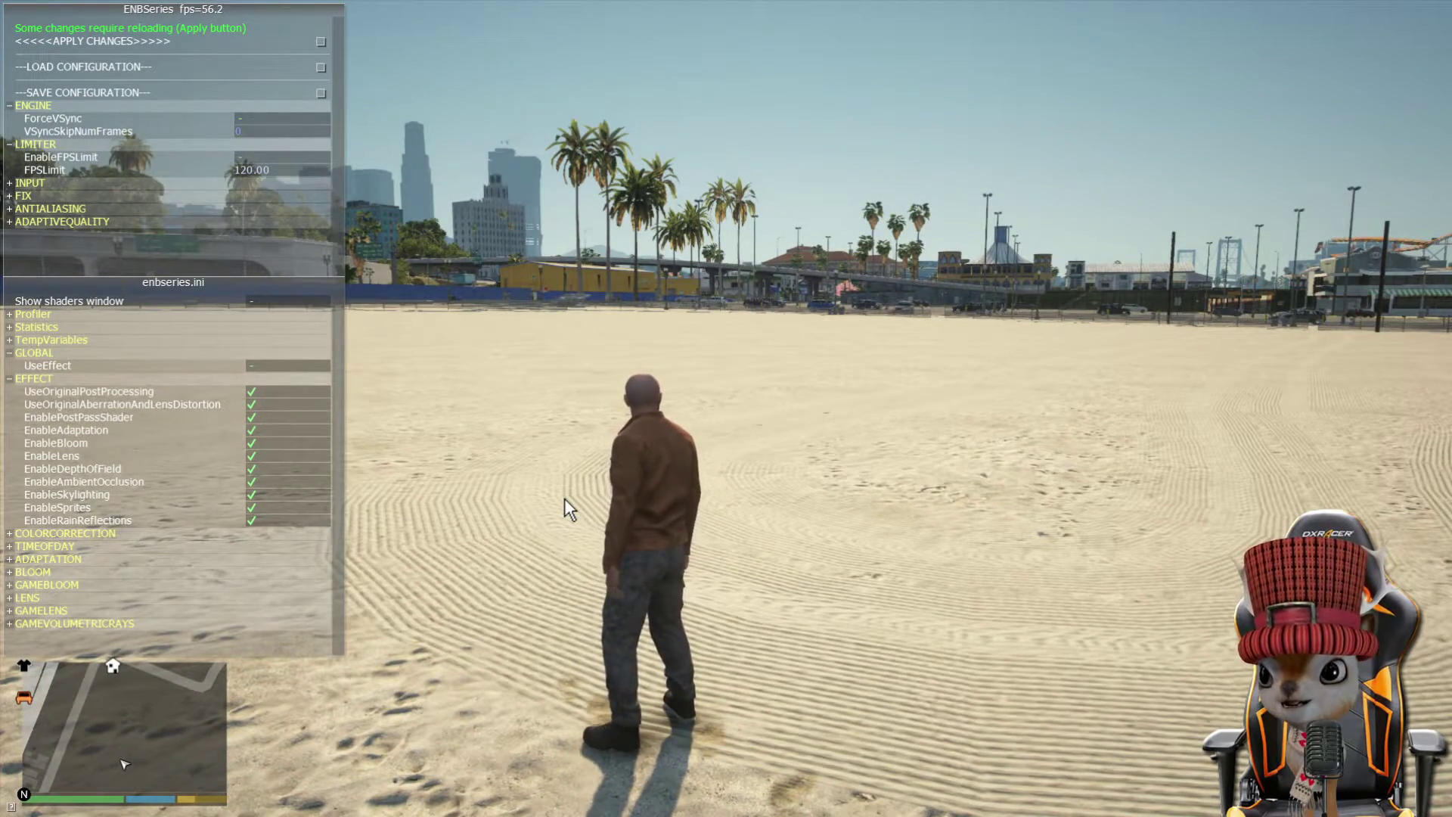
key("shift+Return")
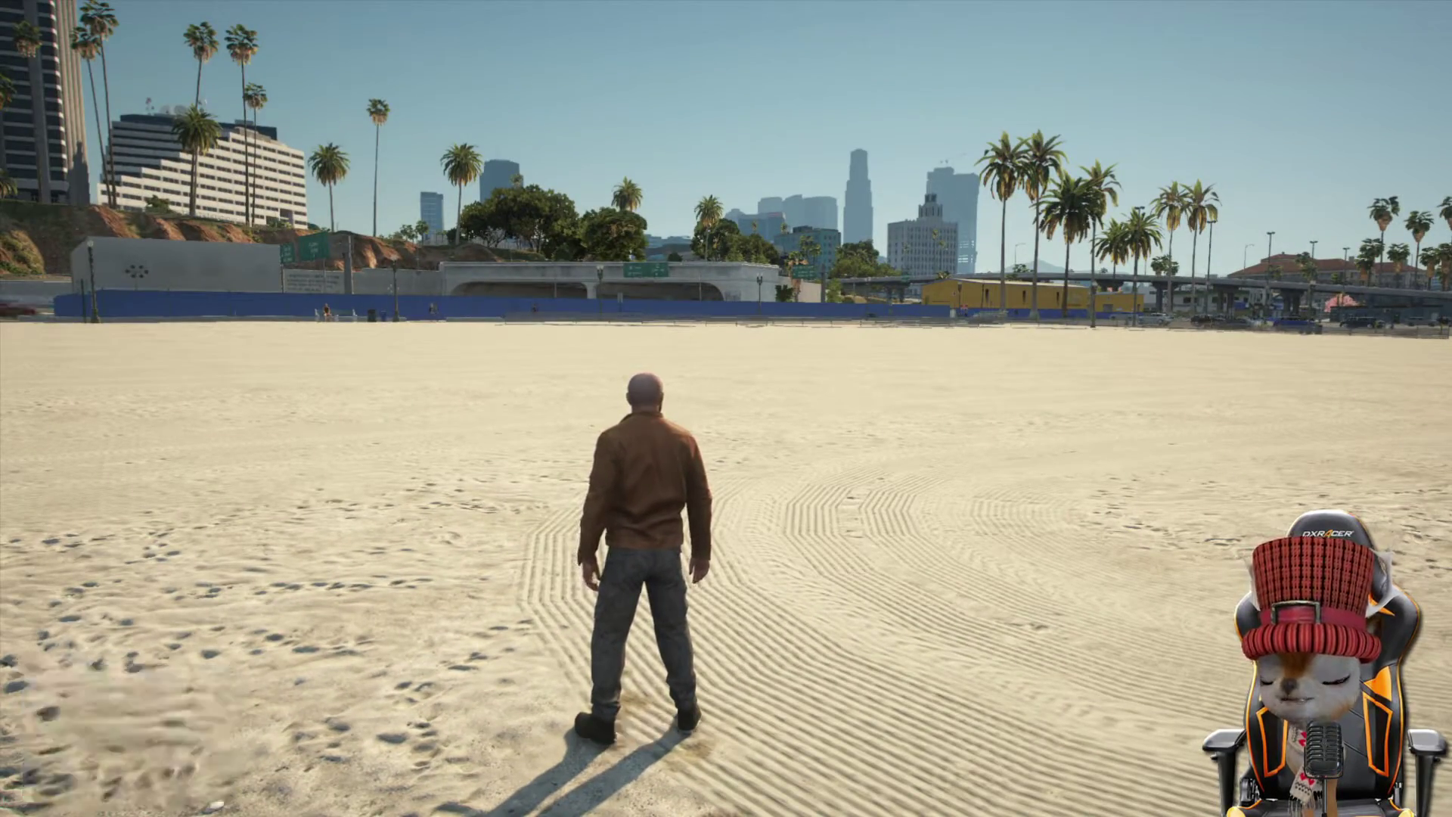
Step: Open the game's pause menu settings and go to the Graphics category
key("Escape")
key("e")
key("e")
key("e")
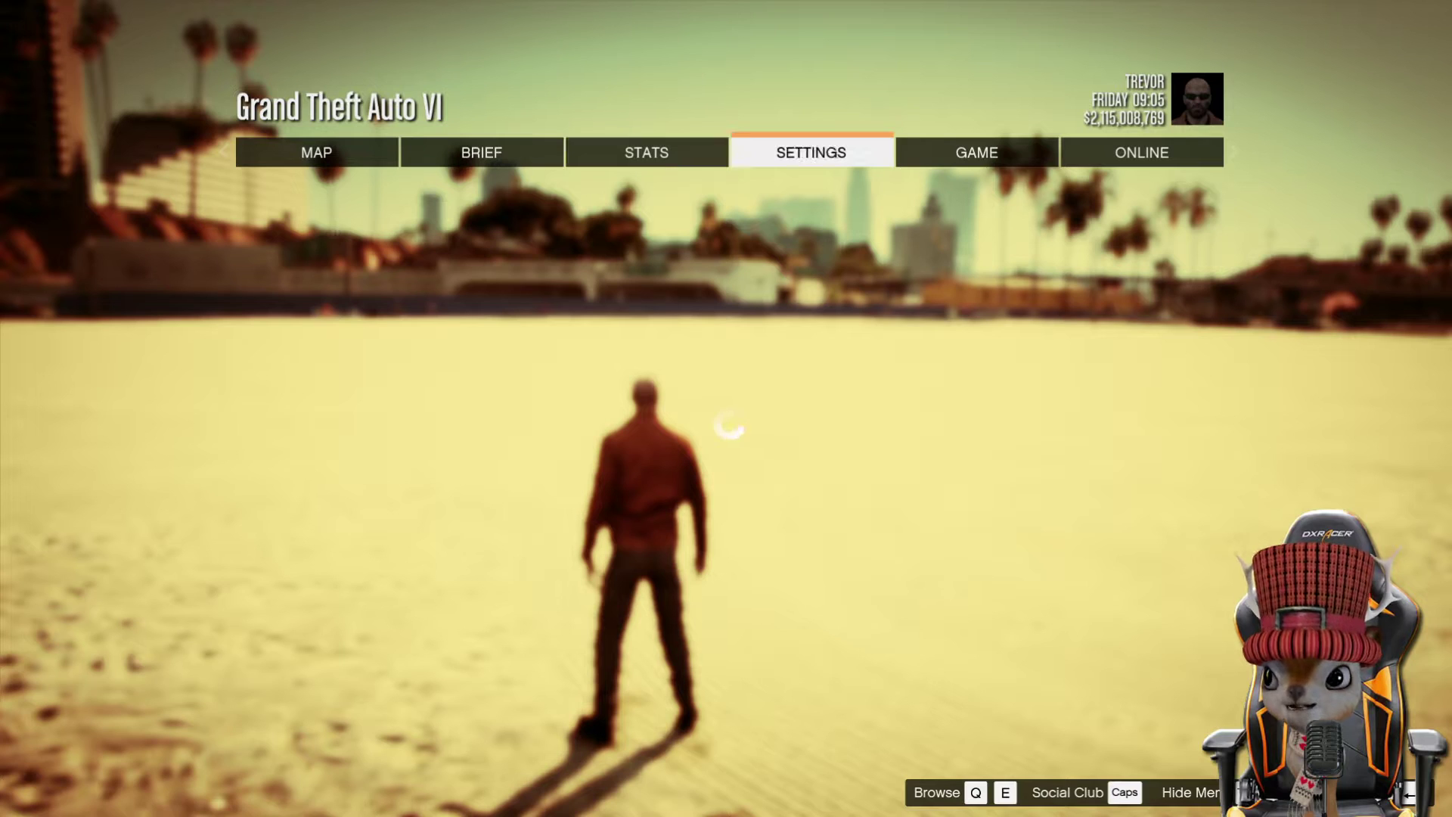
key("Return")
key("Down")
key("Down")
key("Down")
key("Down")
key("Down")
key("Down")
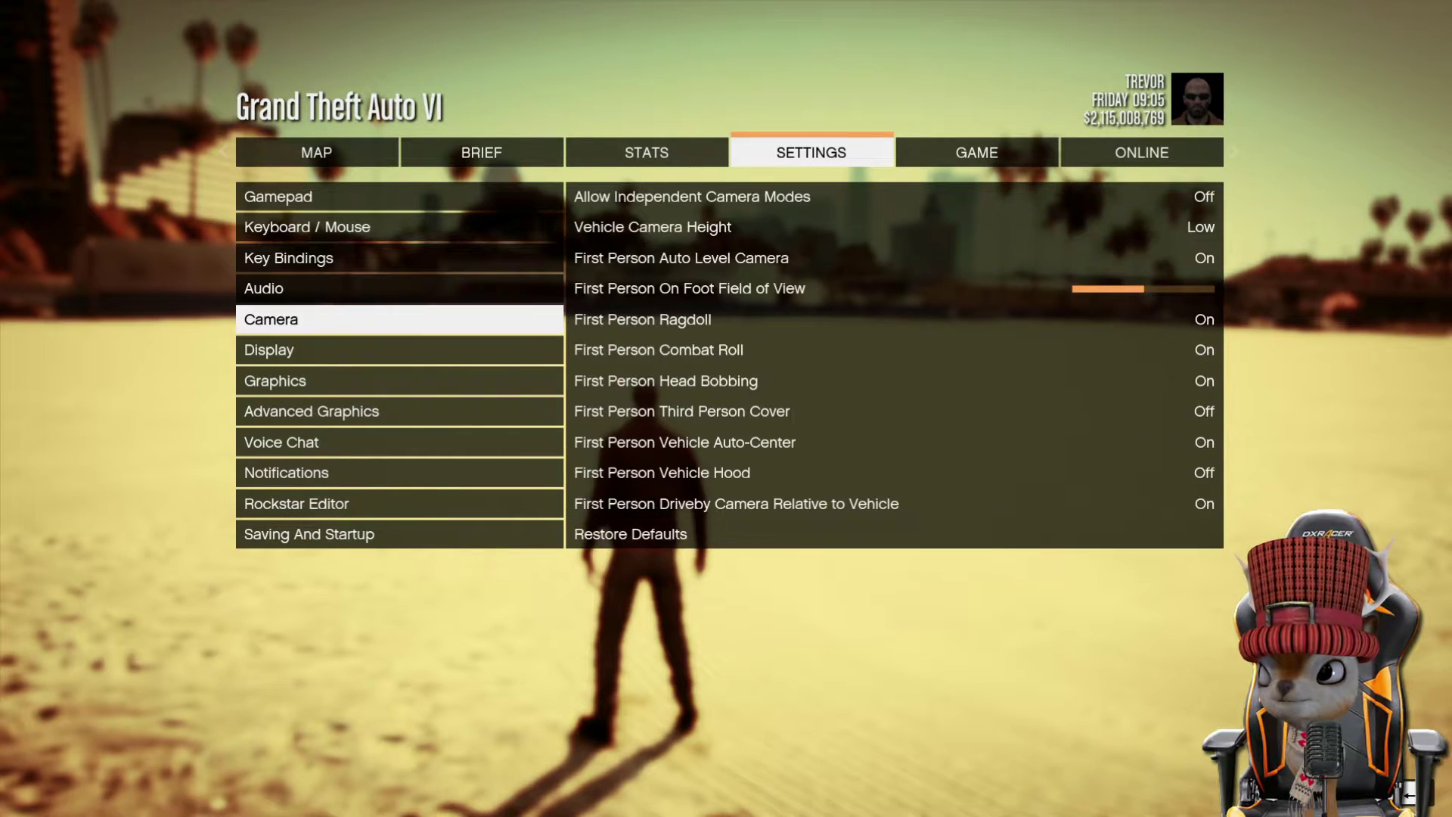
Step: Review the Graphics settings from the DirectX version and screen options through anti-aliasing and VSync to population density and variety
key("Return")
key("Down")
key("Down")
key("Down")
key("Down")
key("Down")
key("Down")
key("Down")
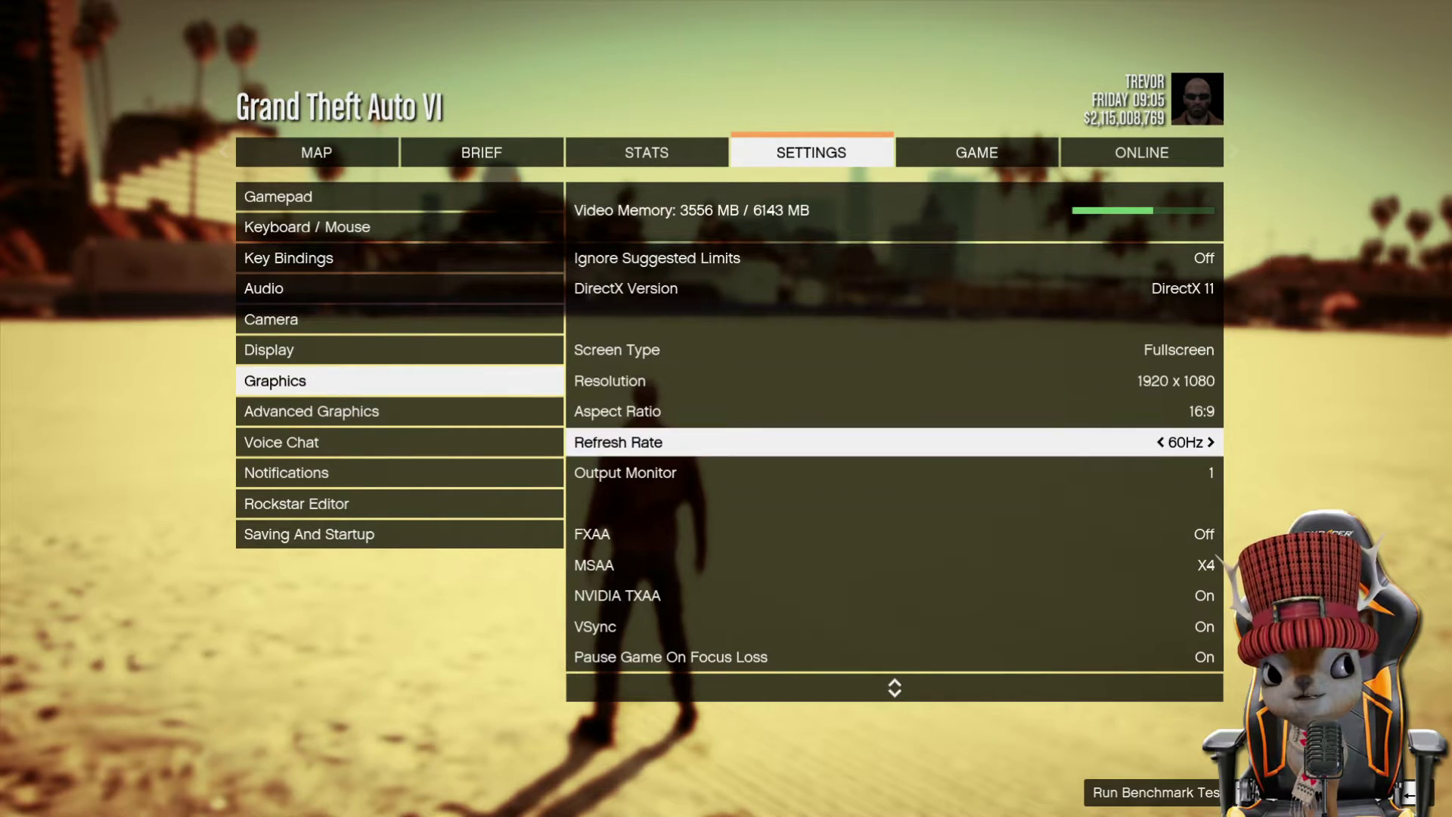
key("Down")
key("Down")
key("Down")
key("Down")
key("Down")
key("Down")
key("Down")
key("Down")
key("Down")
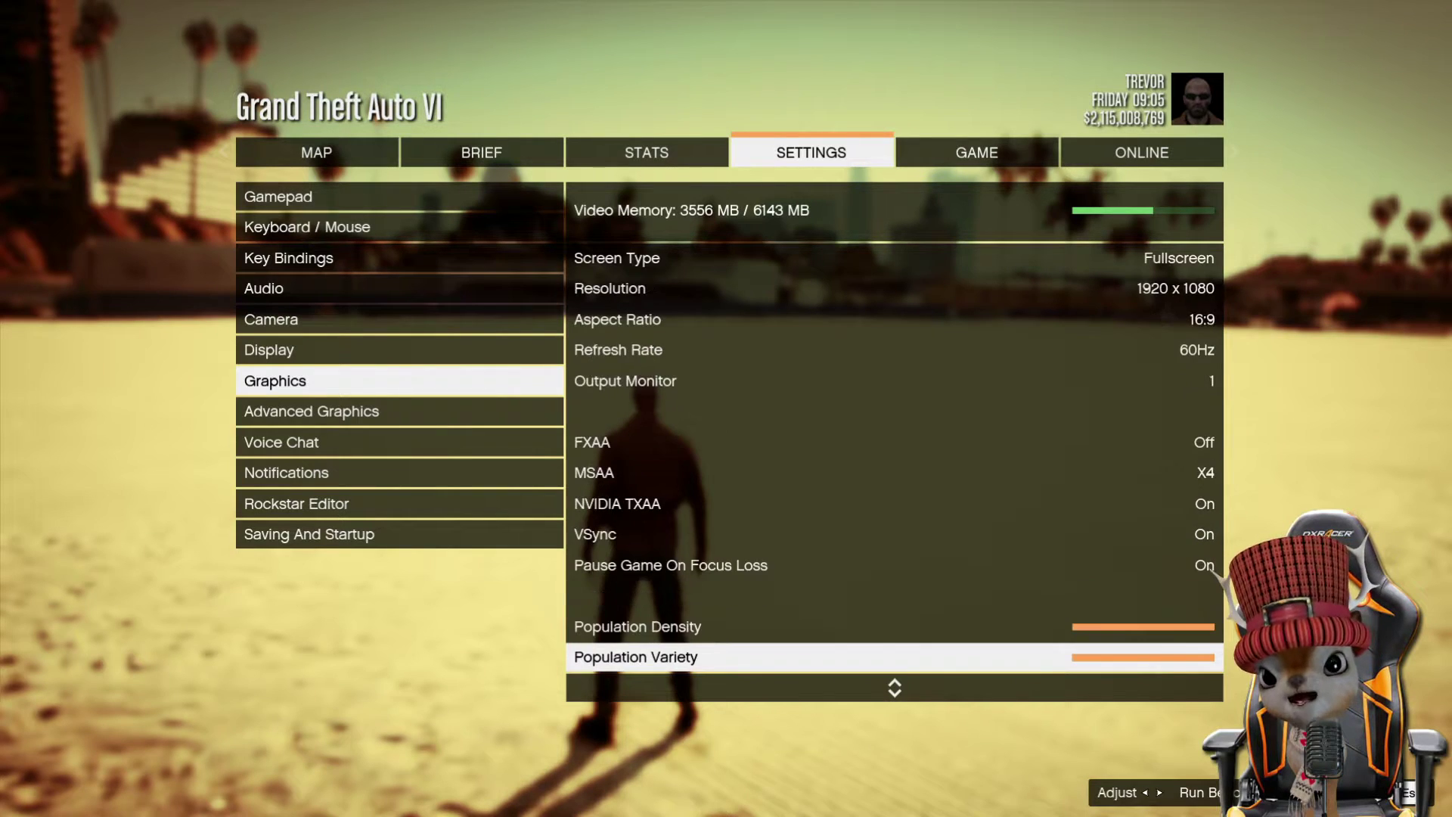
Step: Review the quality settings from Distance Scaling and textures down to Post FX and depth of field effects, and return to the game
key("Down")
key("Down")
key("Down")
key("Down")
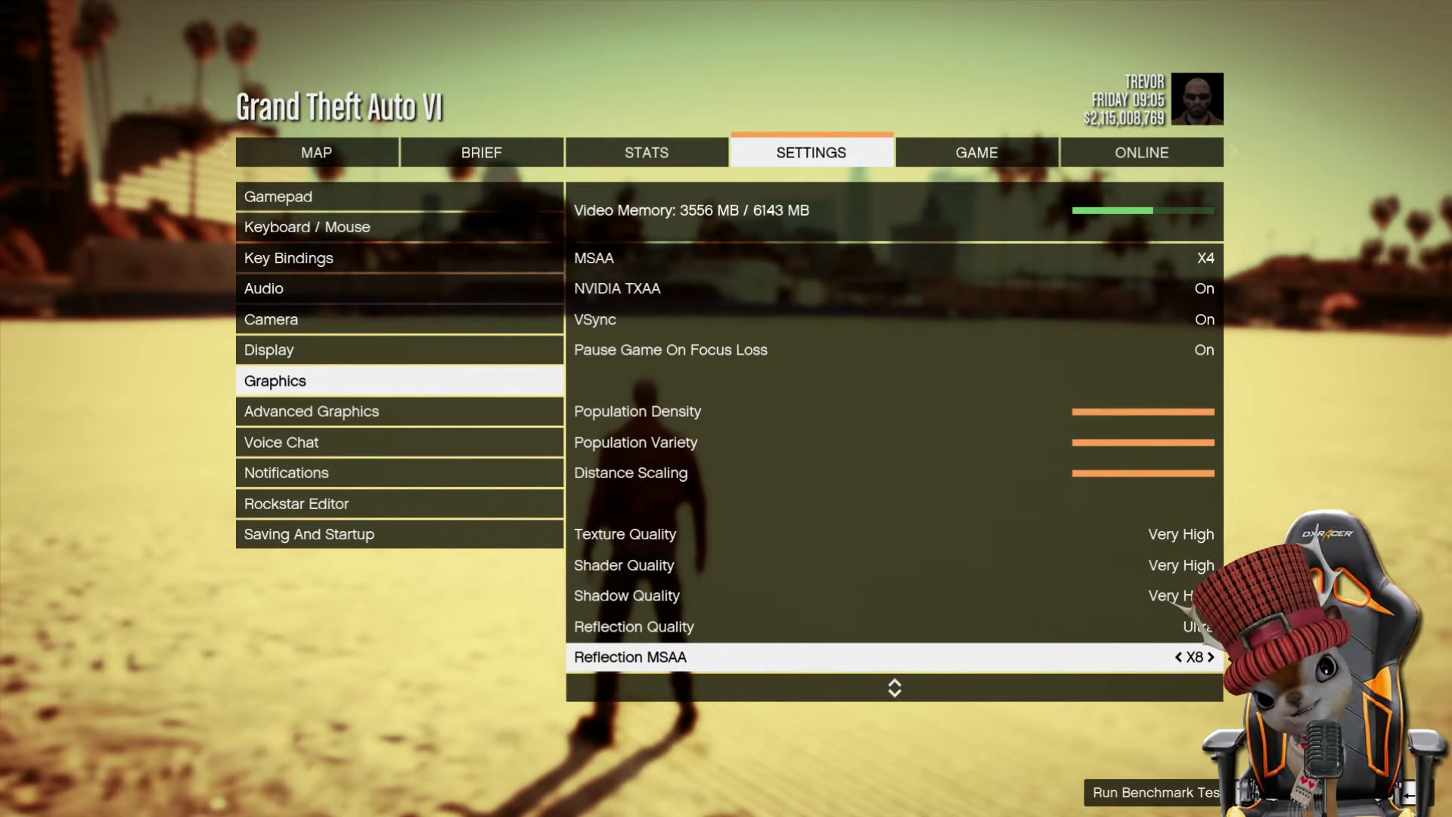
key("Down")
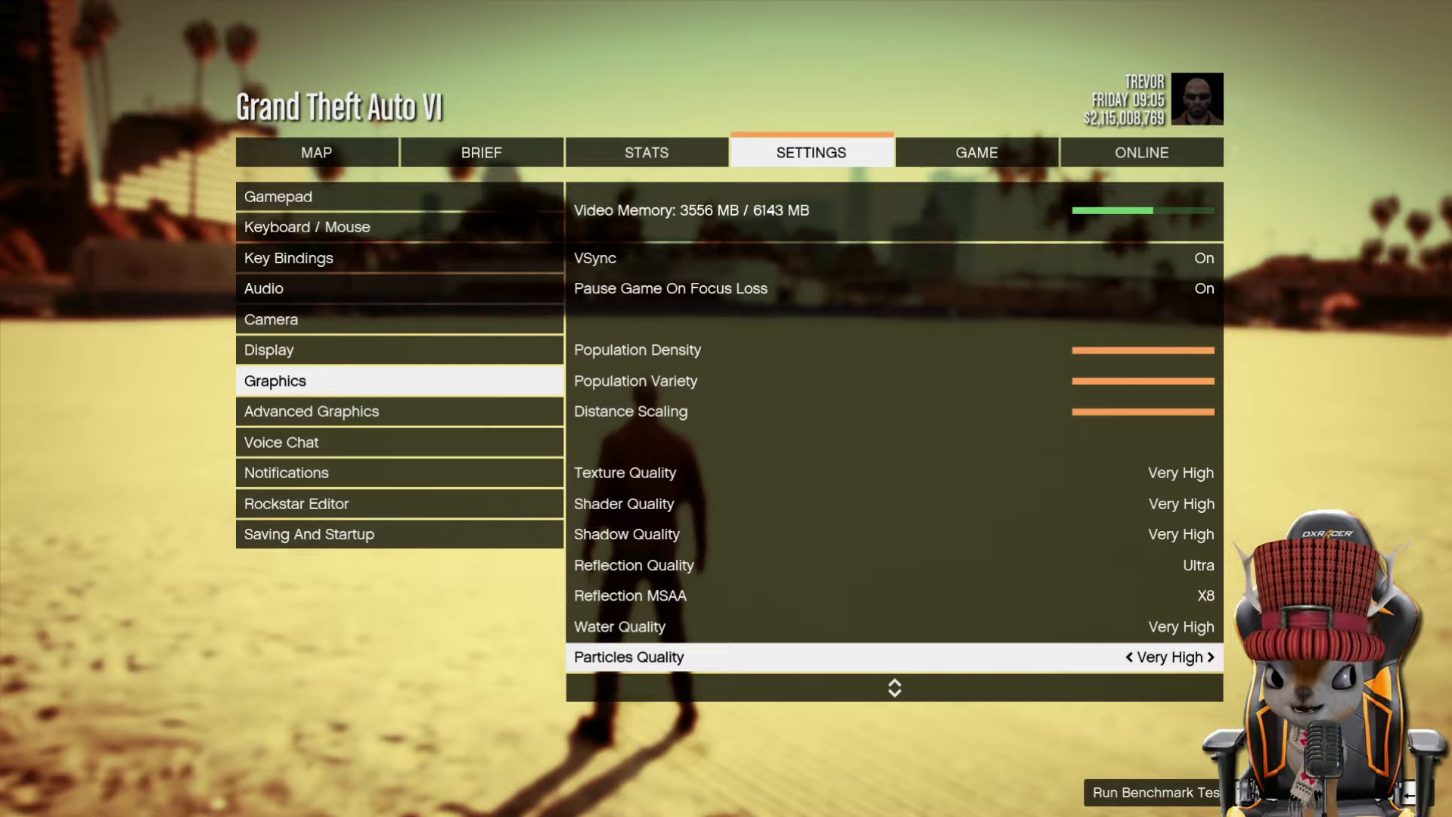
key("Down")
key("Down")
key("Down")
key("Down")
key("Down")
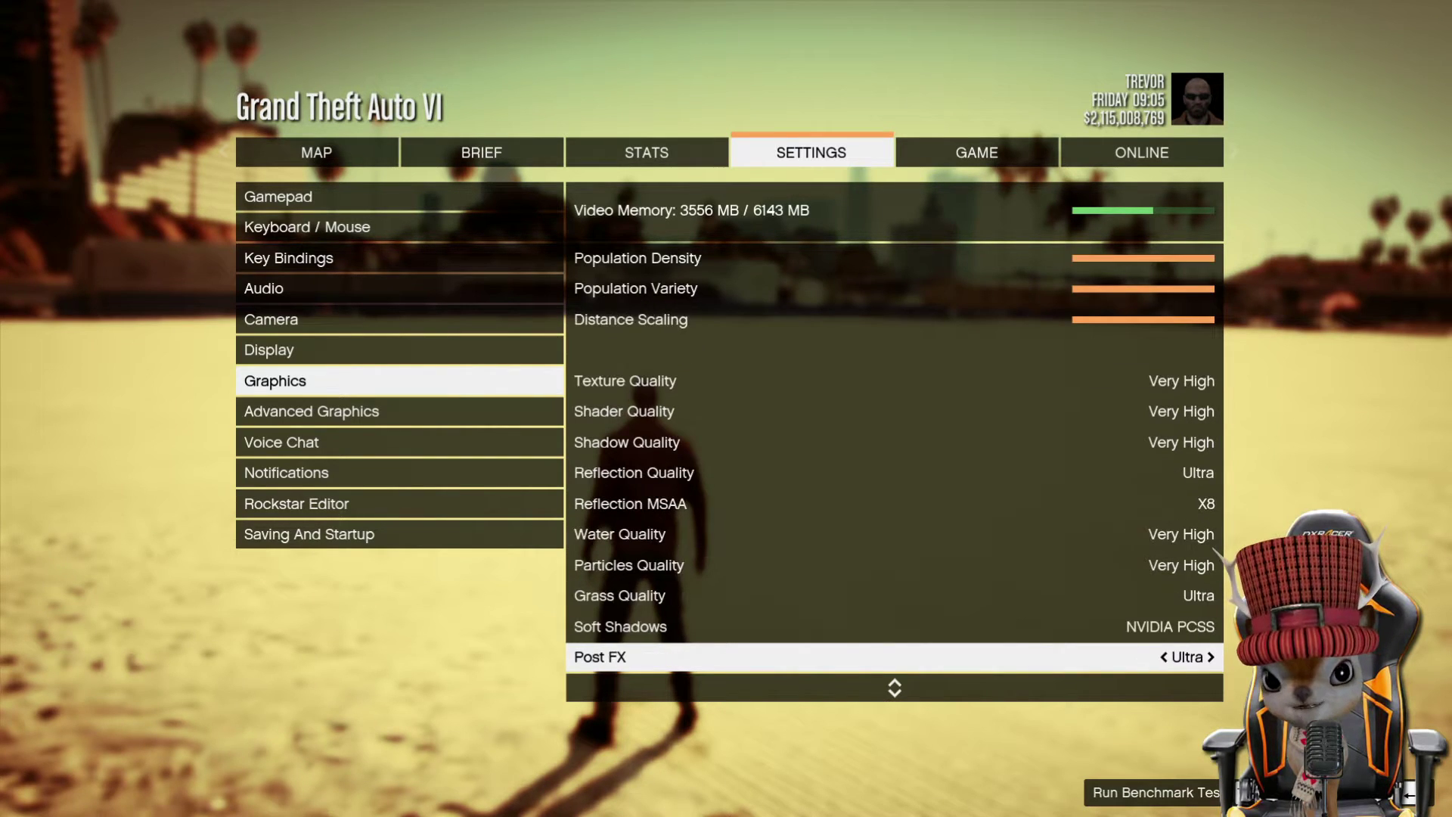
key("Up")
key("Up")
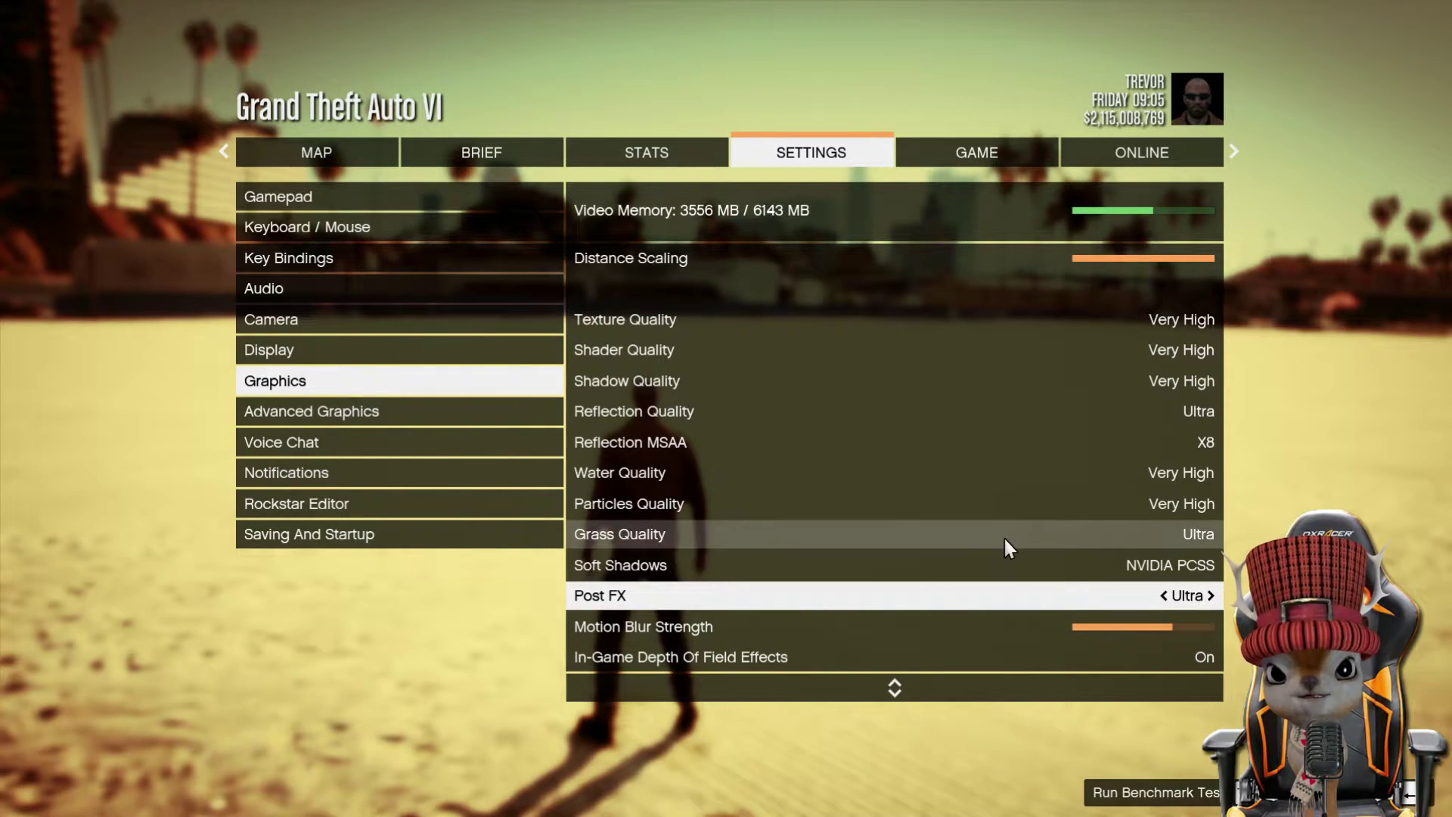
key("Escape")
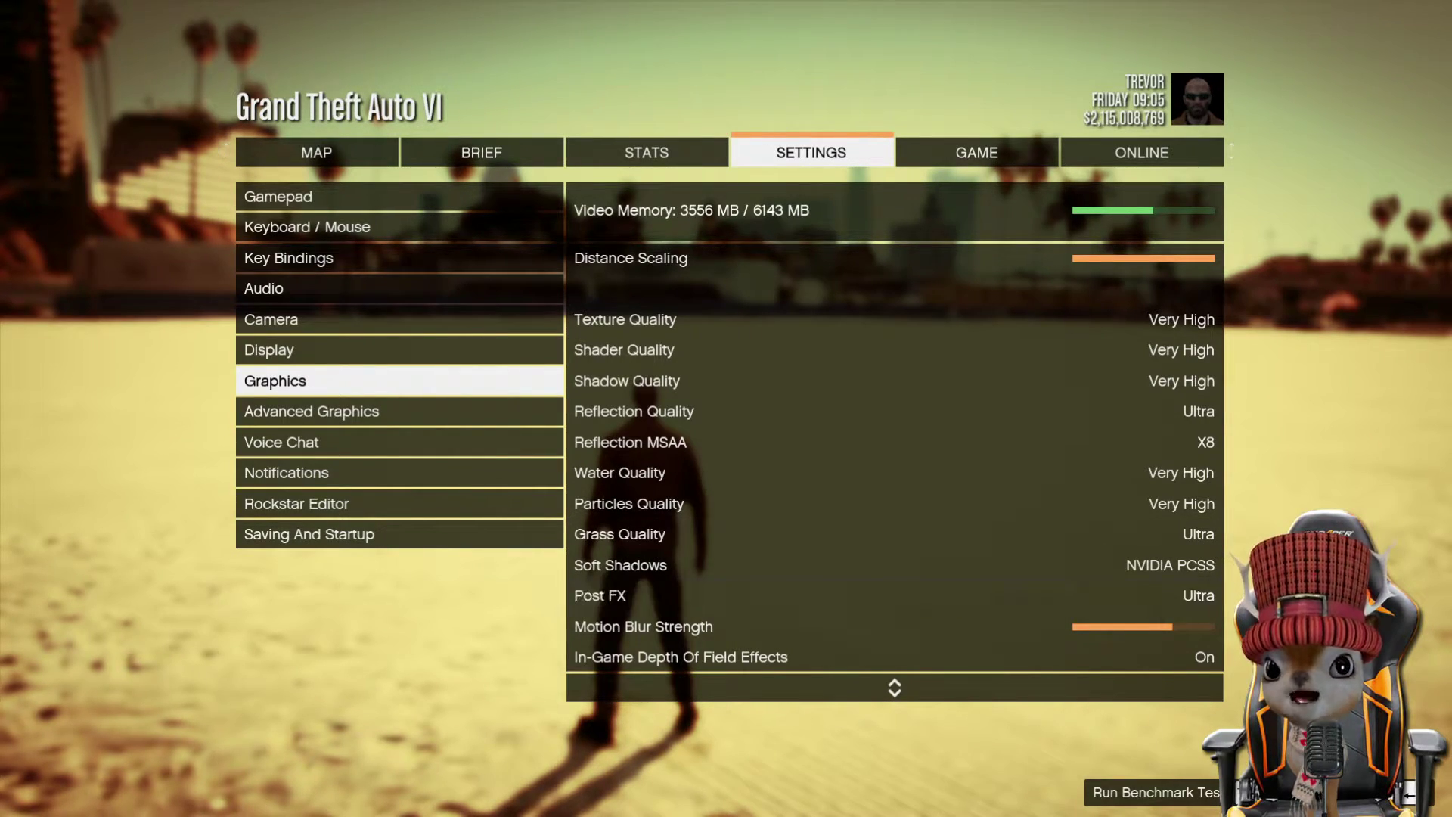
key("Escape")
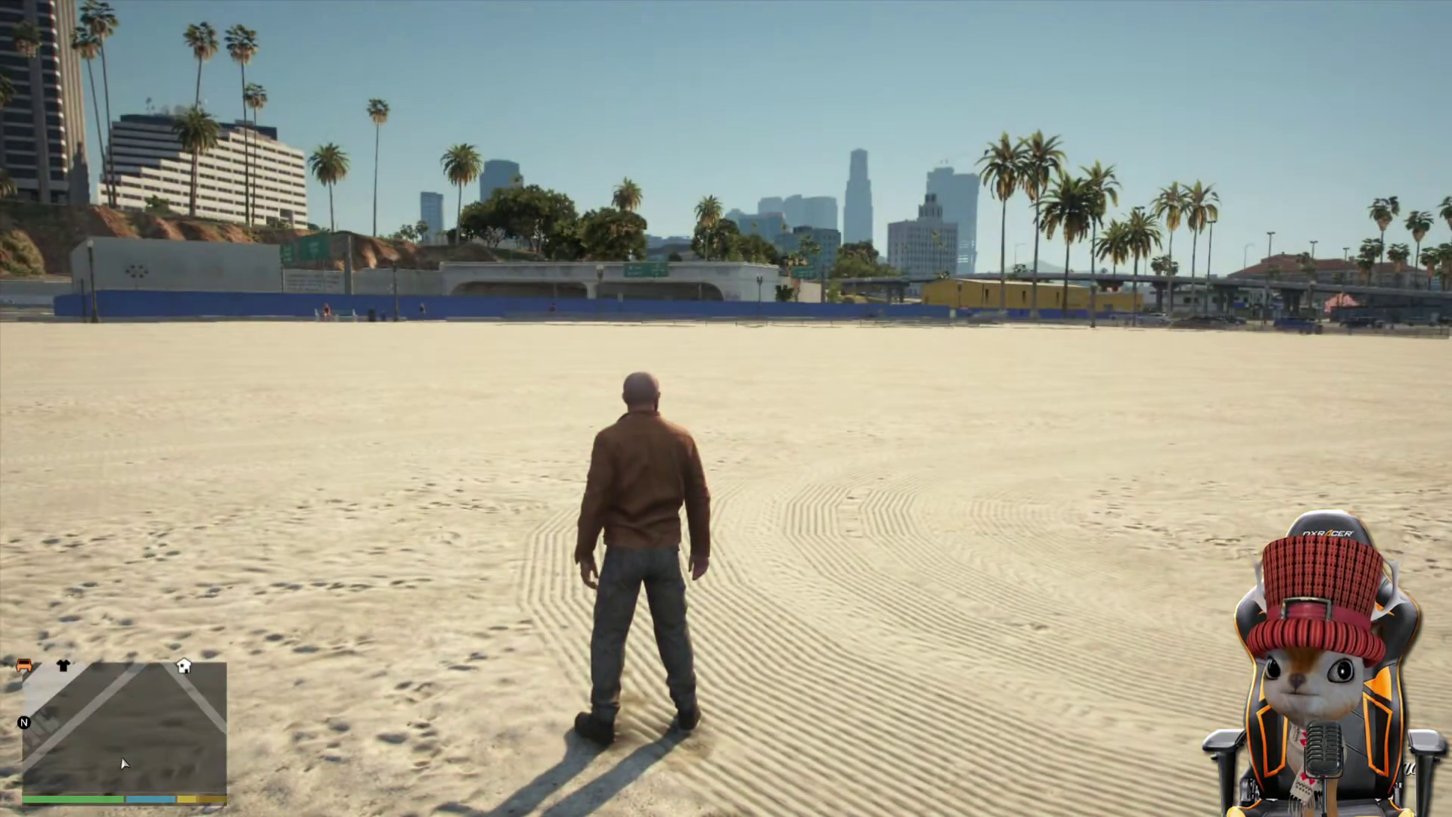
Step: Walk the character around the beach to examine the modded graphics towards the pier and the city skyline
key("w")
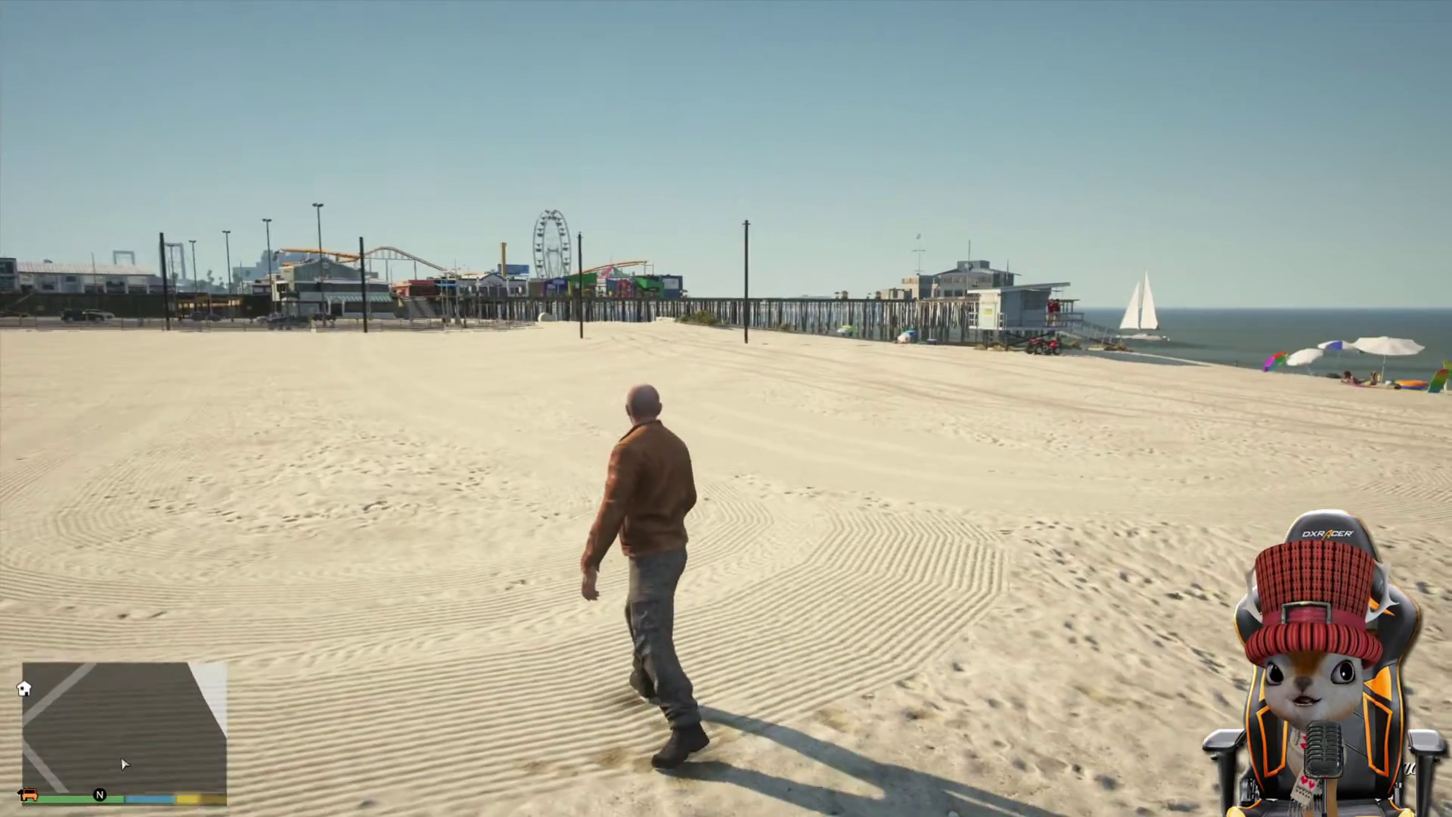
key("a")
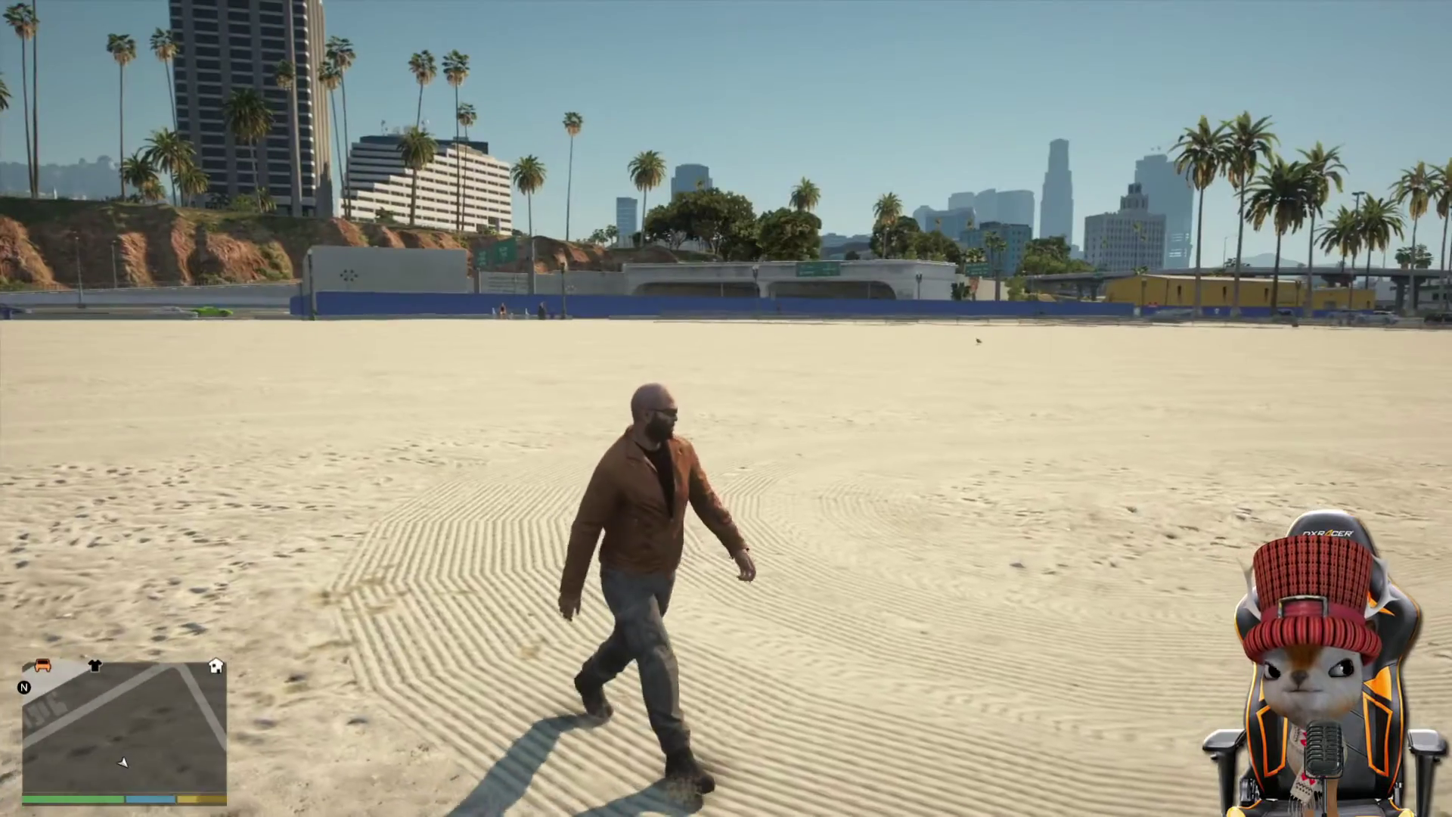
key("w")
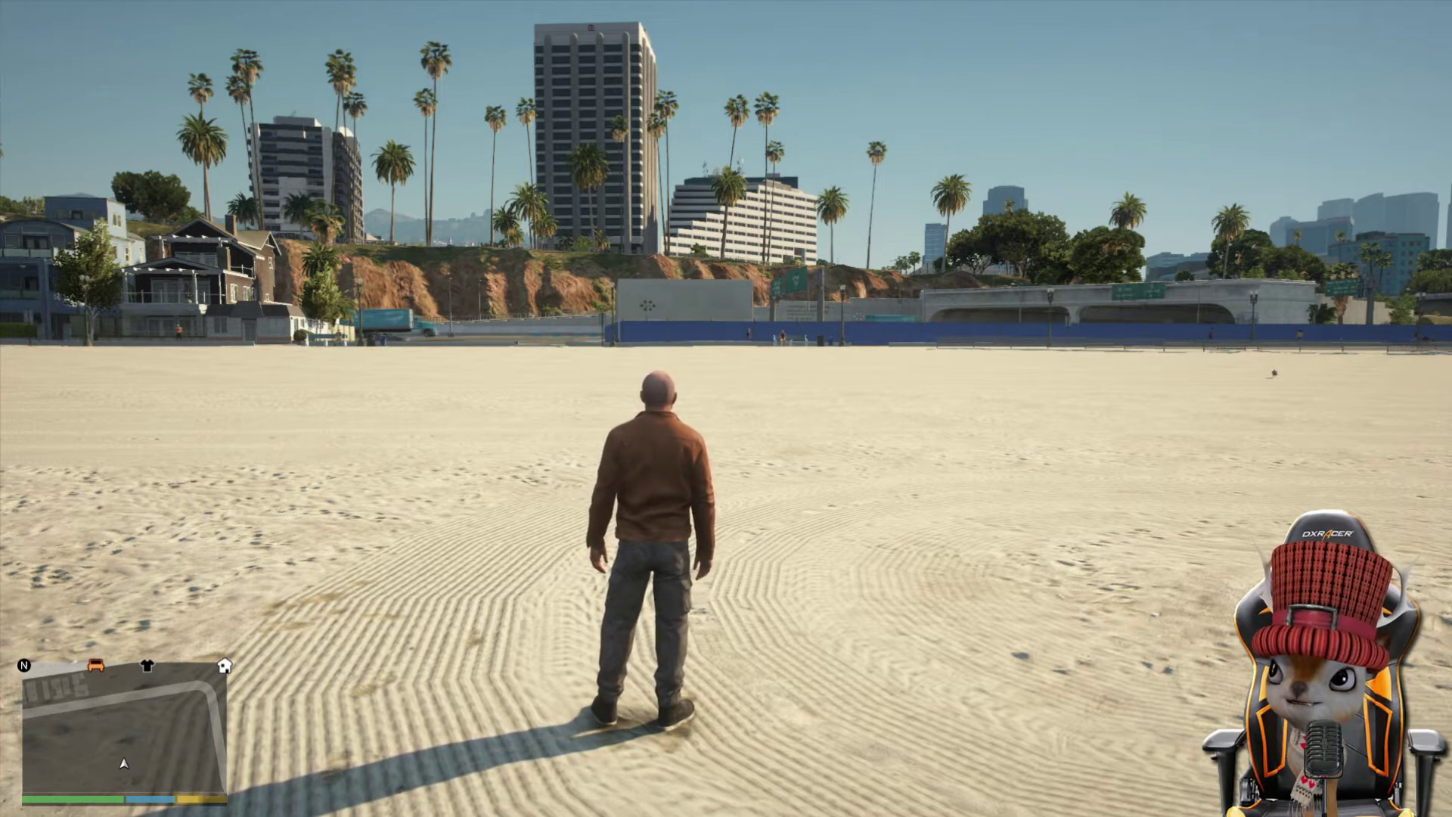
Step: Open the Menyoo trainer menu and move down its list of options
key("F8")
key("Down")
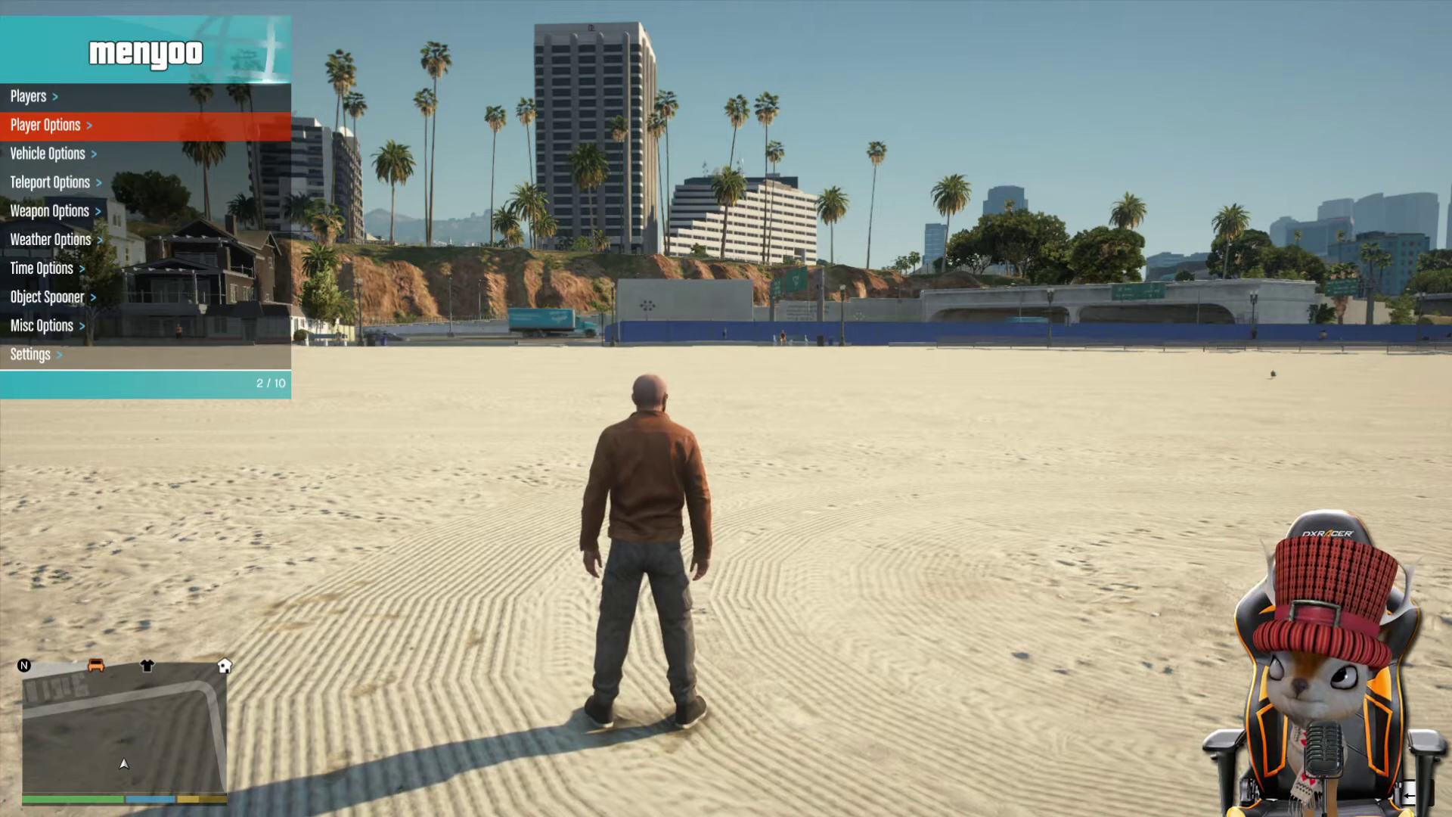